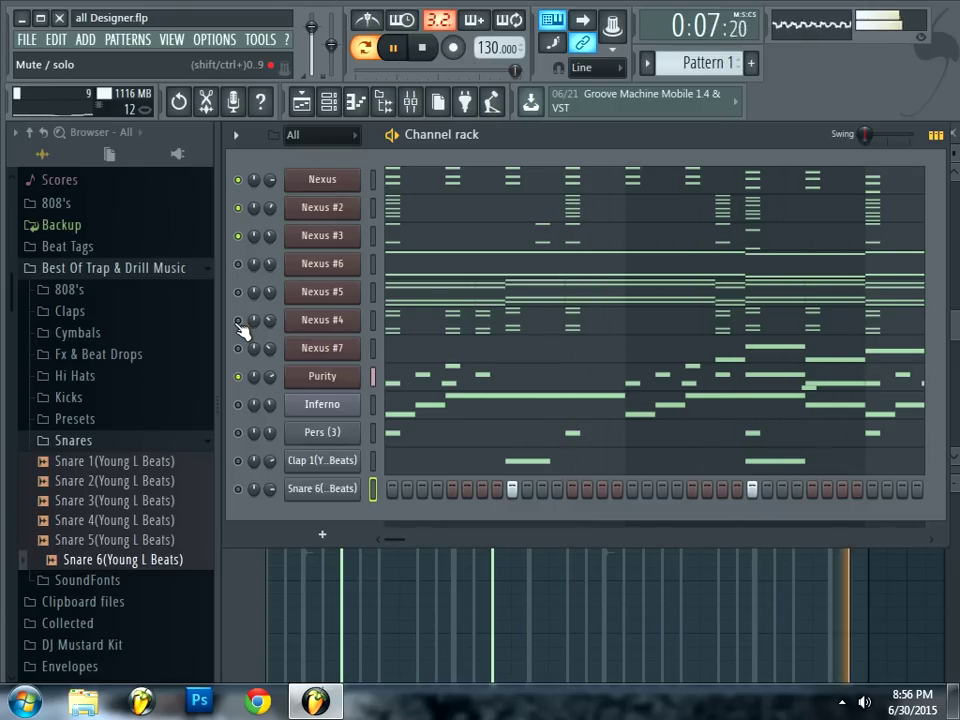
Play the pattern and unmute the Inferno and Pers (3) channels to hear them with the other layers
click(935, 134)
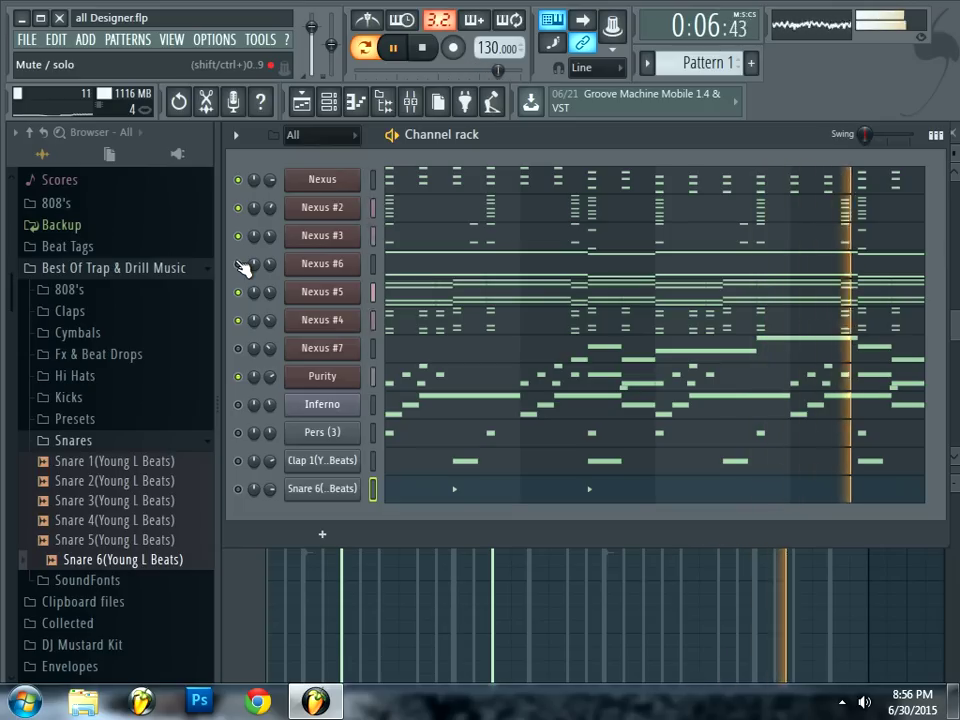
click(240, 405)
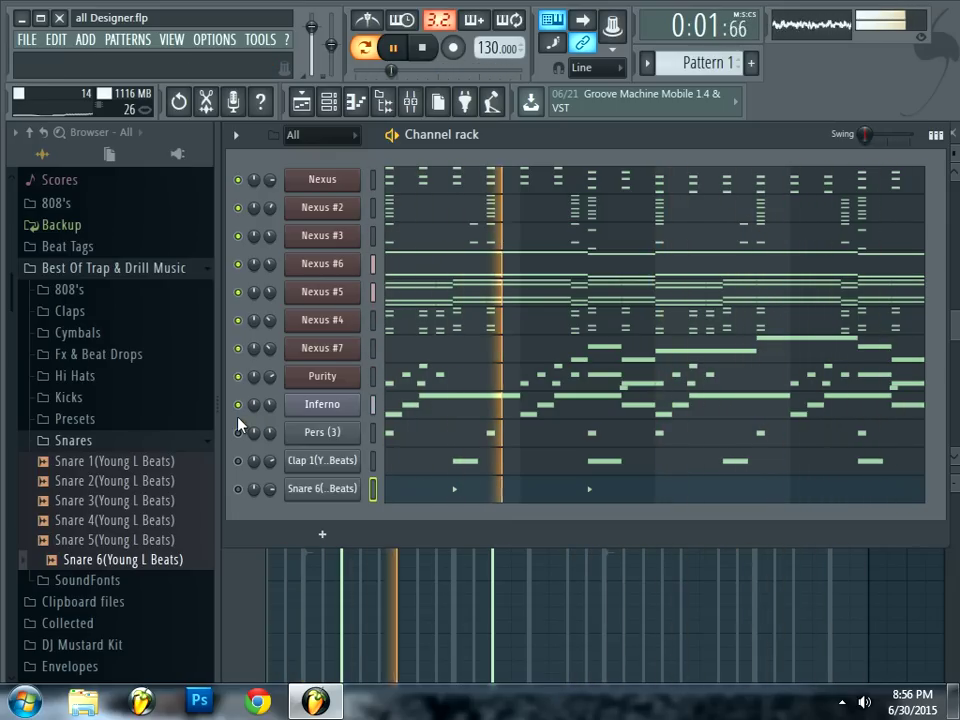
click(239, 433)
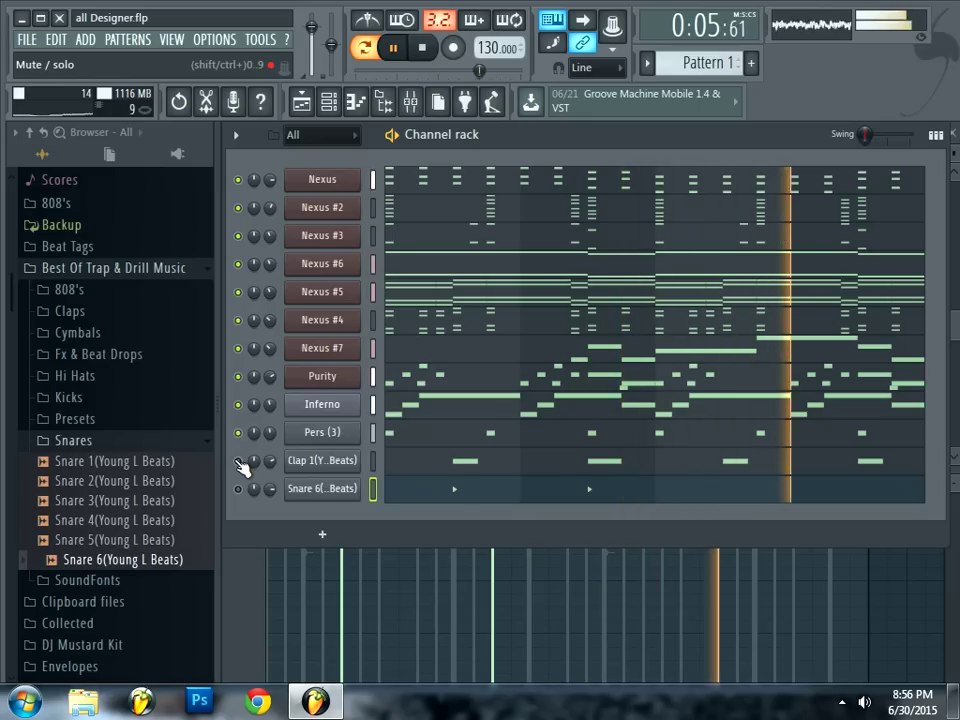
key(space)
Mute every channel except Nexus, Purity, Clap 1 and Snare 6, and show the rack's step grid
right_click(248, 182)
click(263, 188)
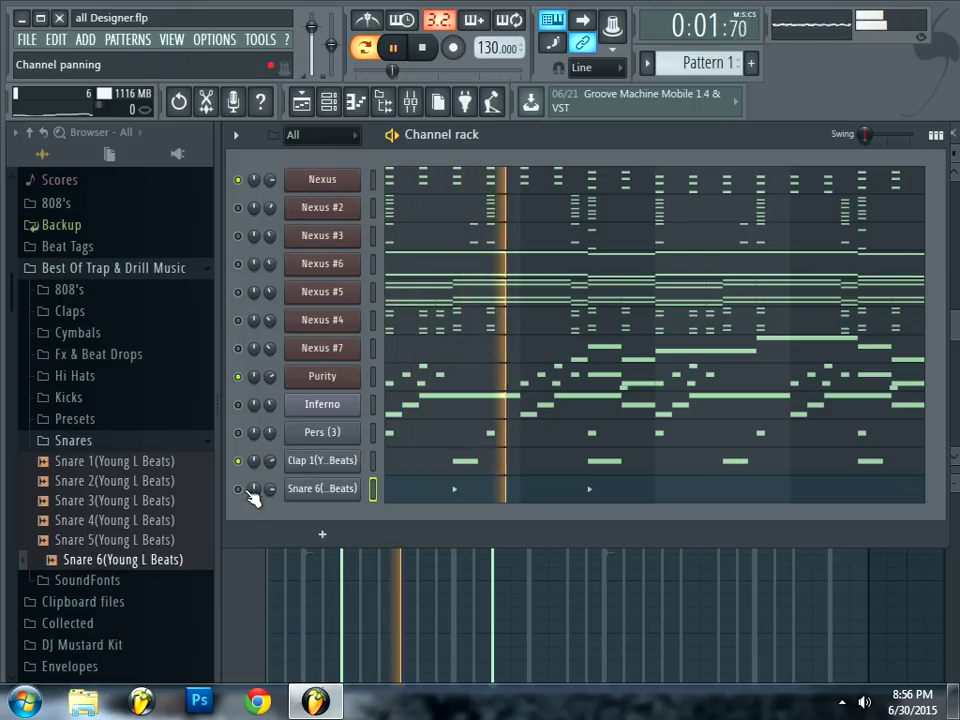
click(935, 134)
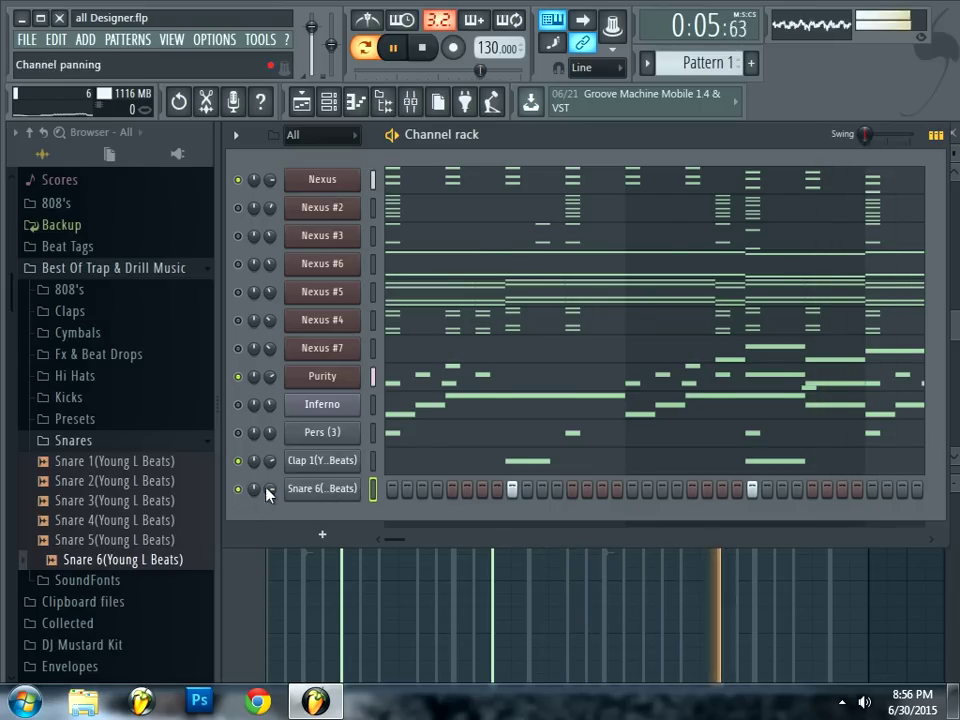
Inspect the sample settings of the Snare 6 channel
click(322, 489)
click(318, 211)
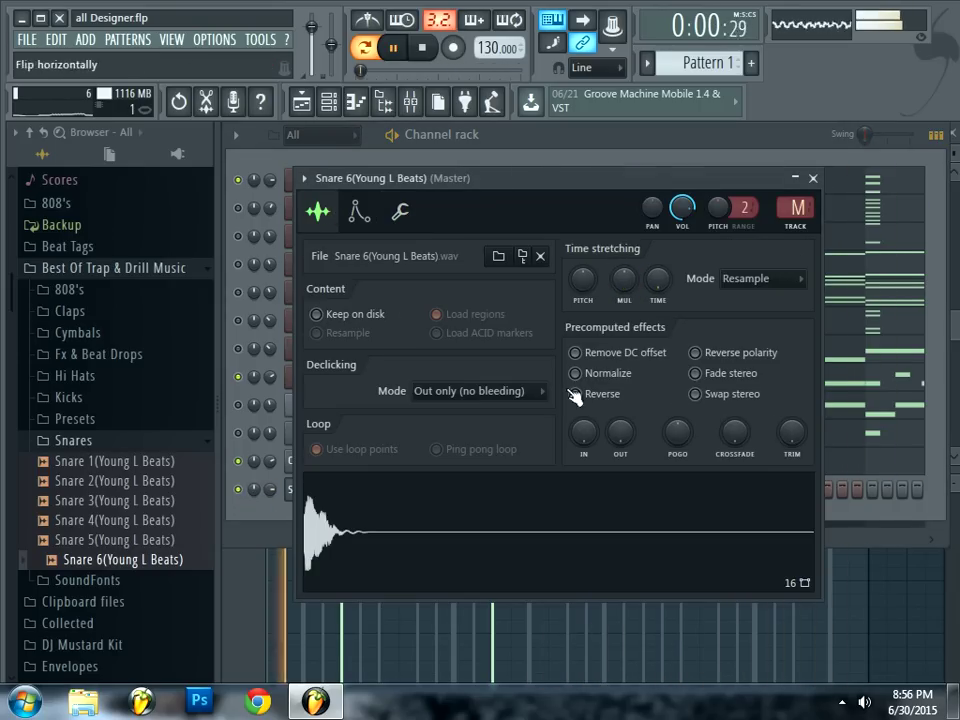
click(813, 179)
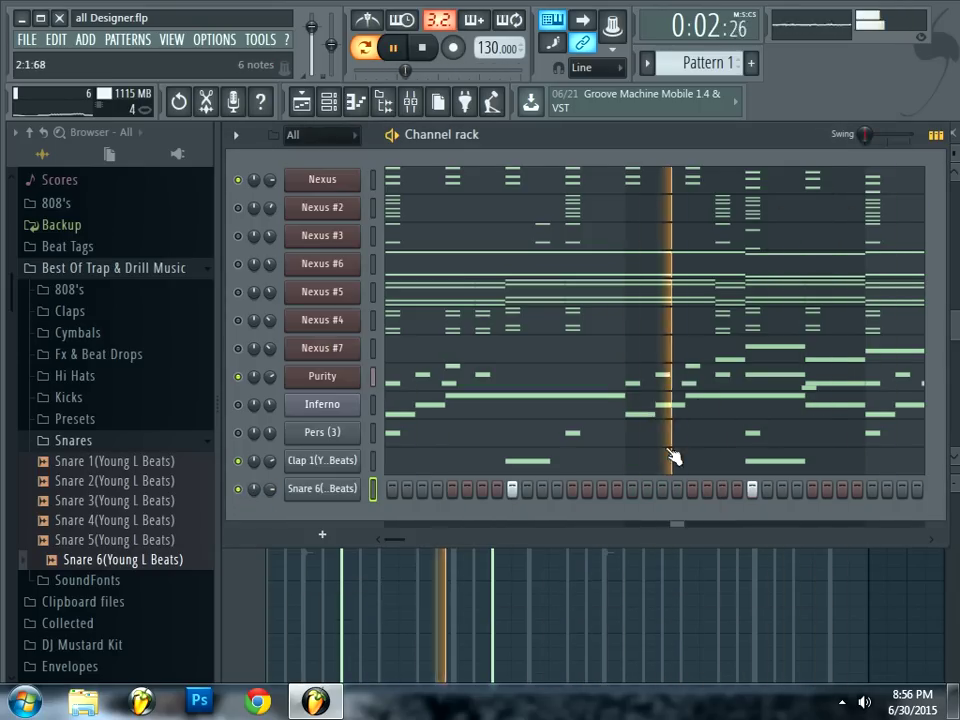
Add extra Snare 6 hits across bars 2 to 4 of the pattern in the step sequencer
click(632, 489)
key(space)
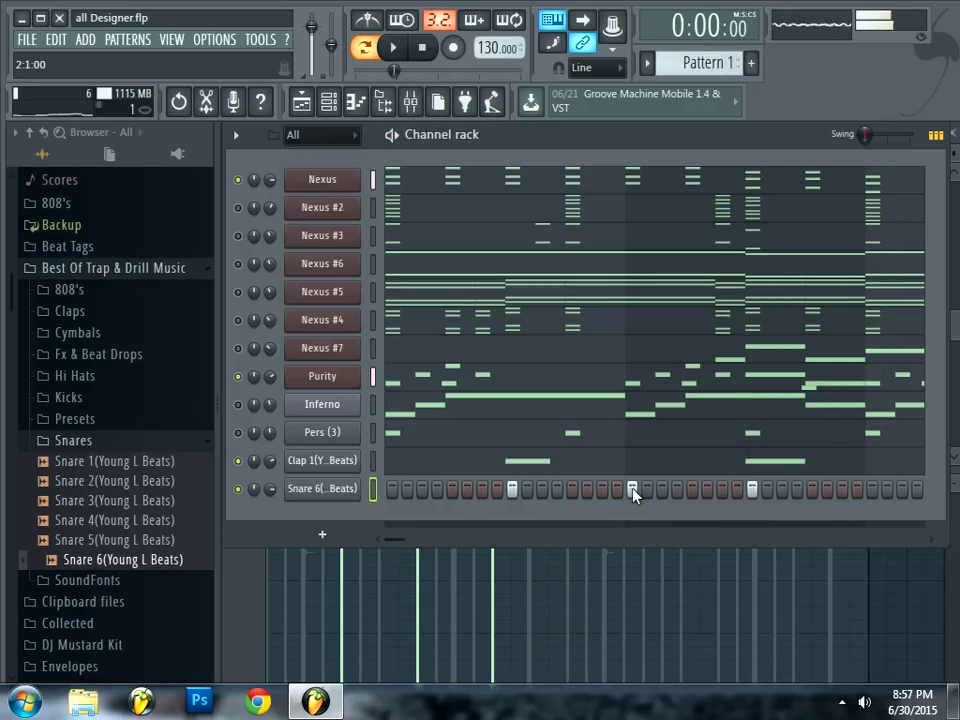
drag(399, 544, 703, 542)
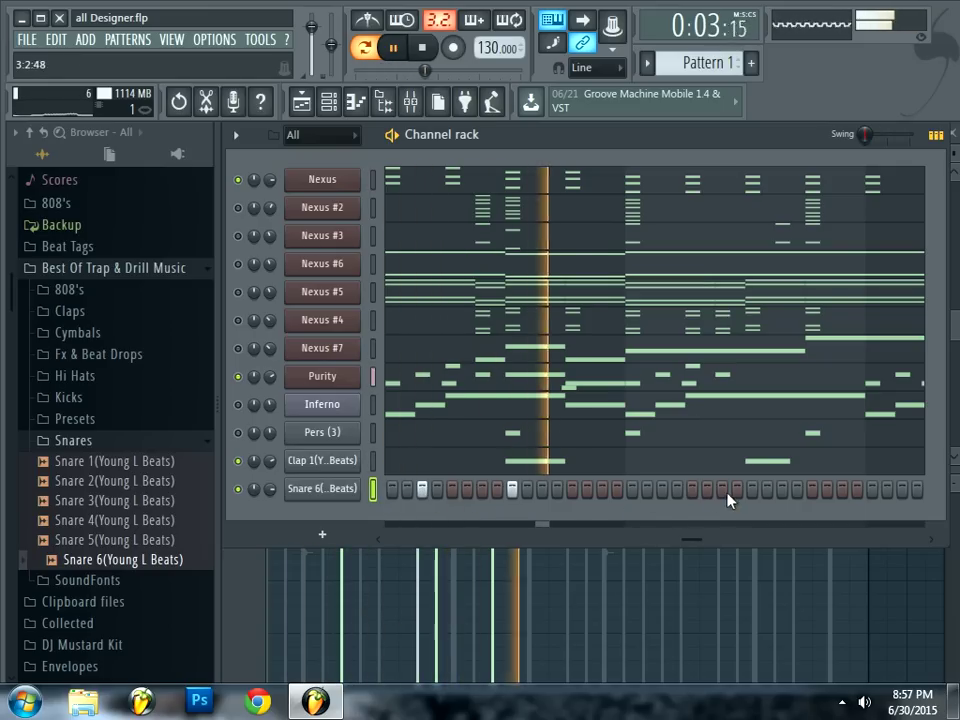
click(752, 489)
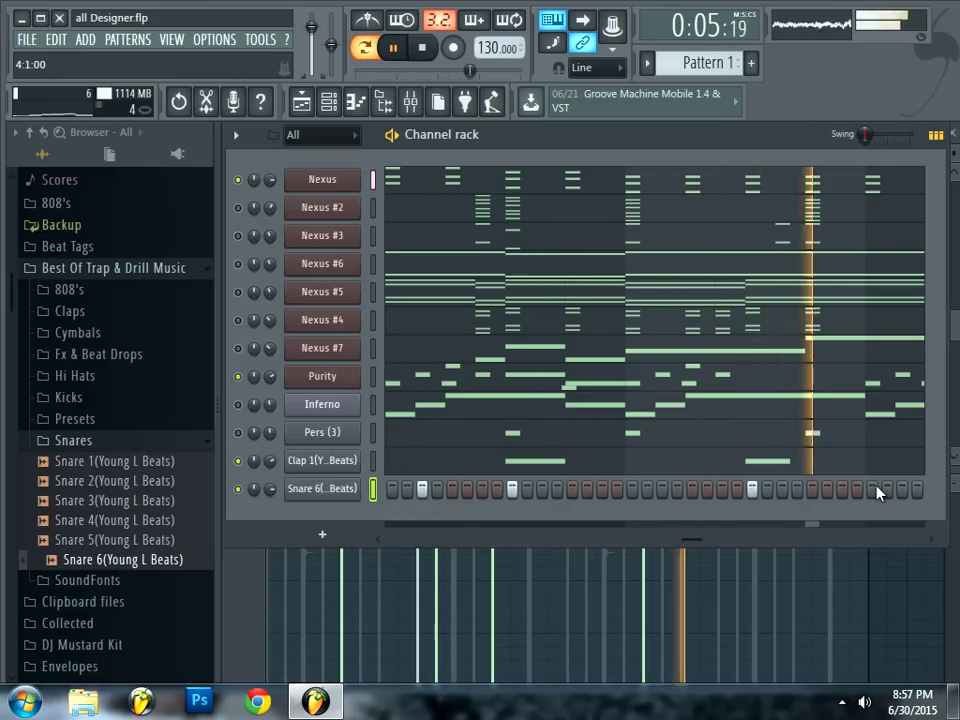
drag(714, 540, 903, 532)
click(767, 489)
click(828, 489)
Open Snare 6 in the piano roll and delete its note at the start of bar 2
right_click(375, 494)
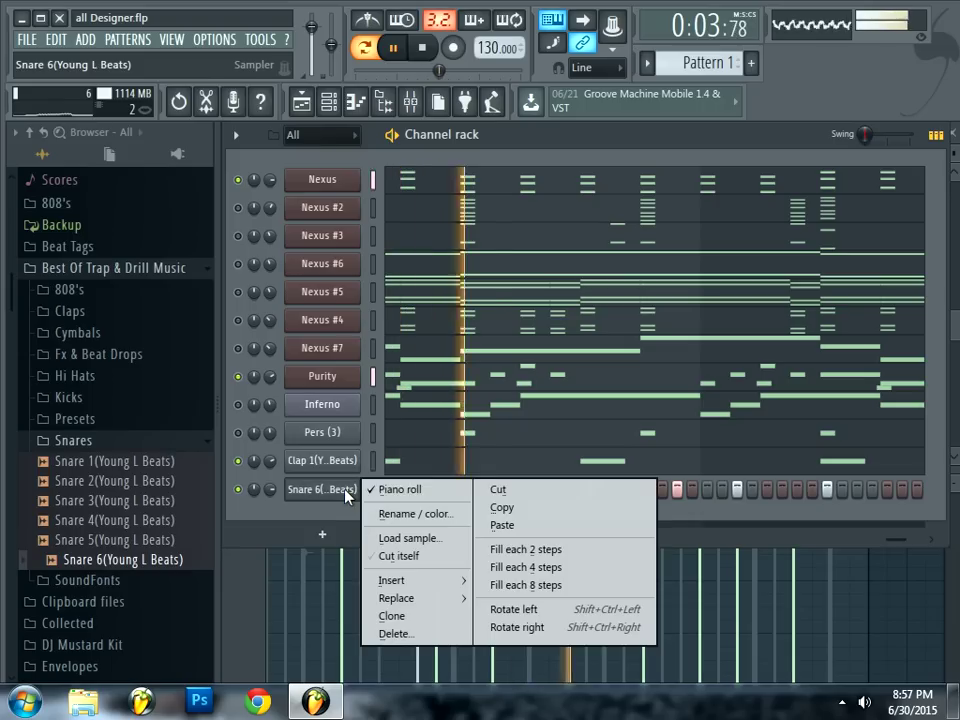
click(440, 492)
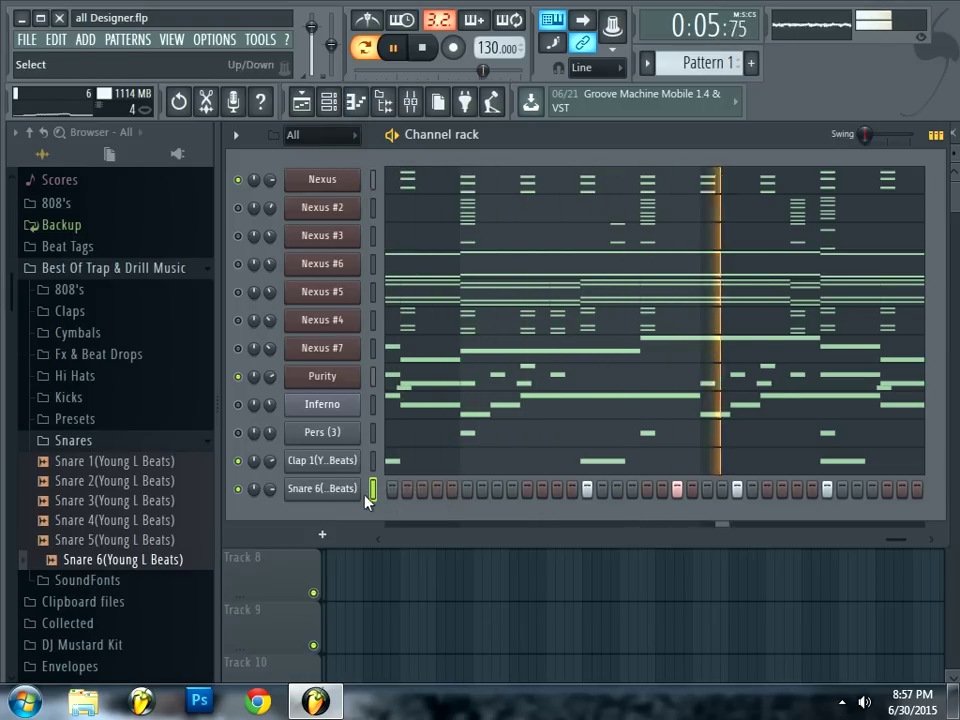
right_click(331, 499)
click(410, 493)
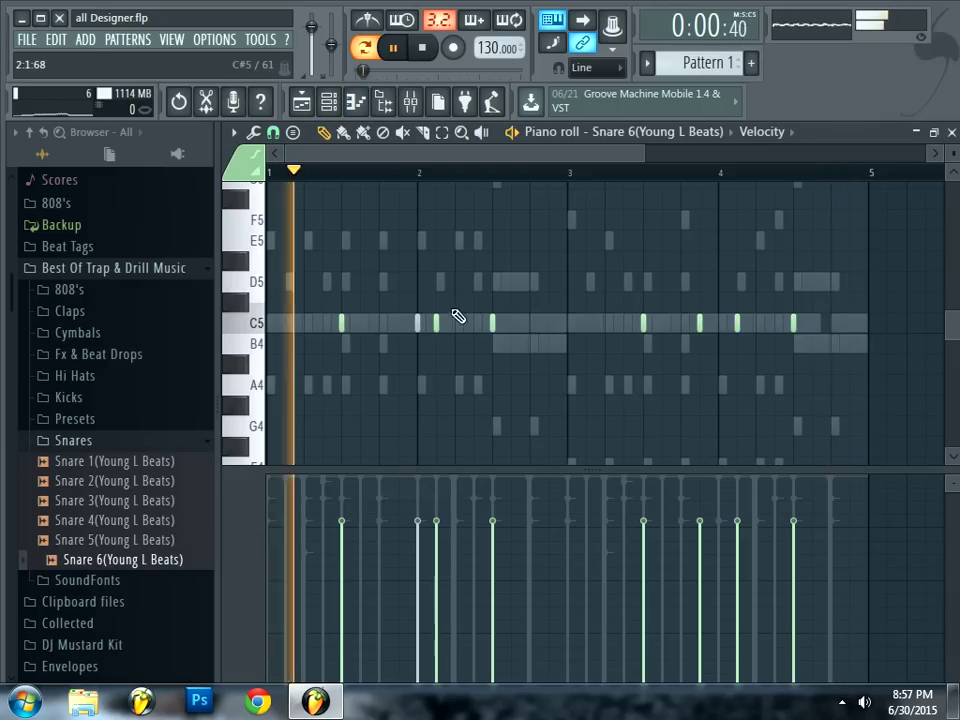
right_click(416, 323)
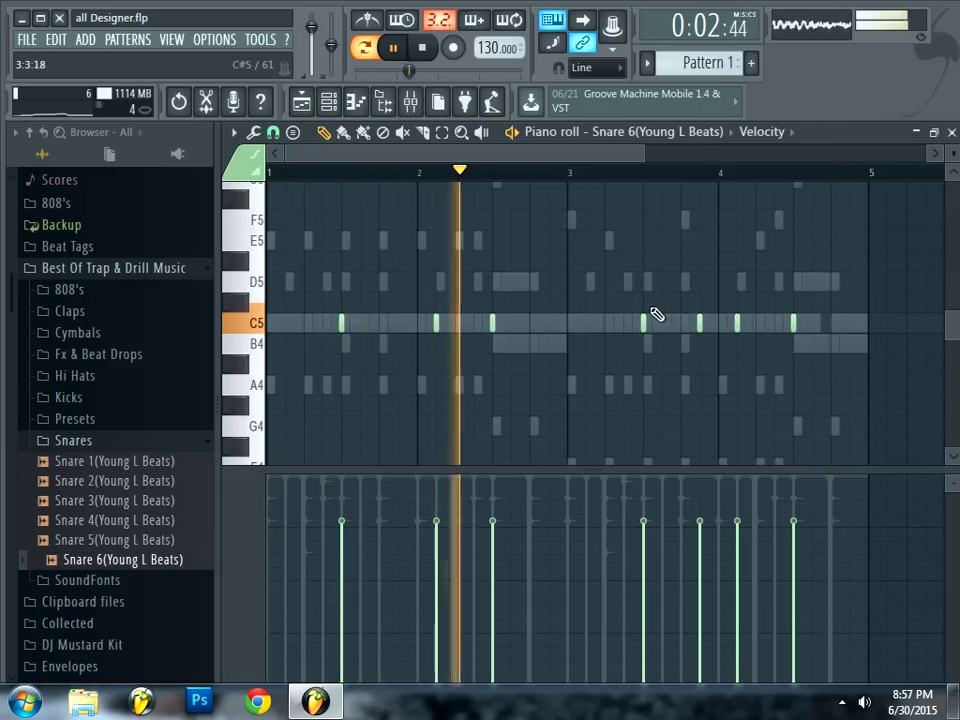
Raise the two Snare 6 notes on either side of the bar 4 line to F5 and return to the channel rack
drag(691, 317, 699, 212)
ctrl+click(688, 209)
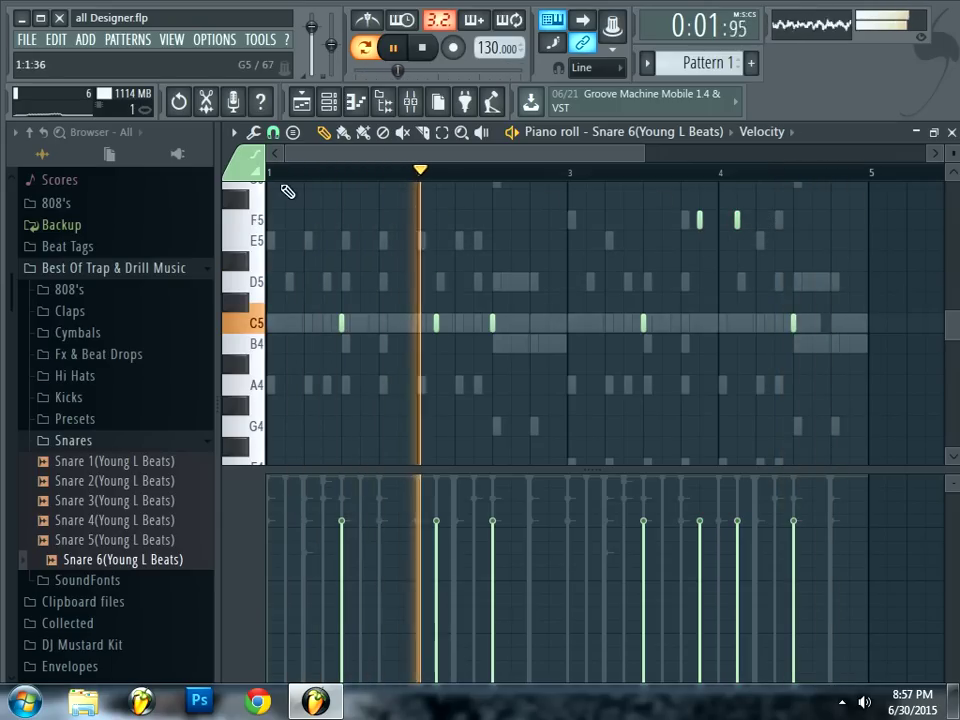
click(356, 101)
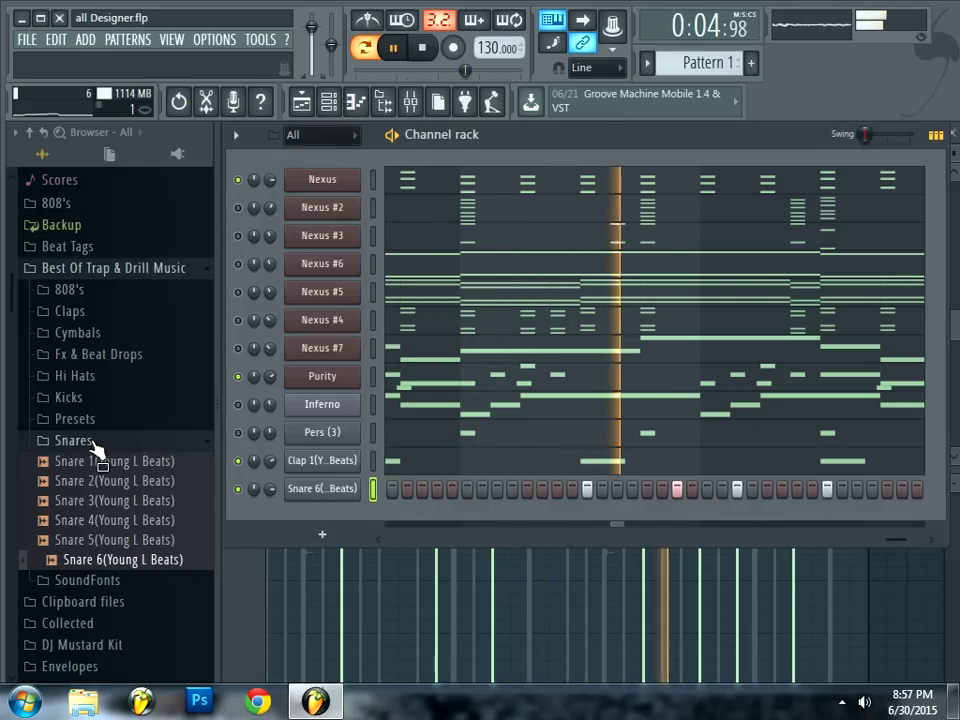
Audition samples in the Kicks folder and add Kick 4 as a new channel below Snare 6
click(100, 396)
click(140, 440)
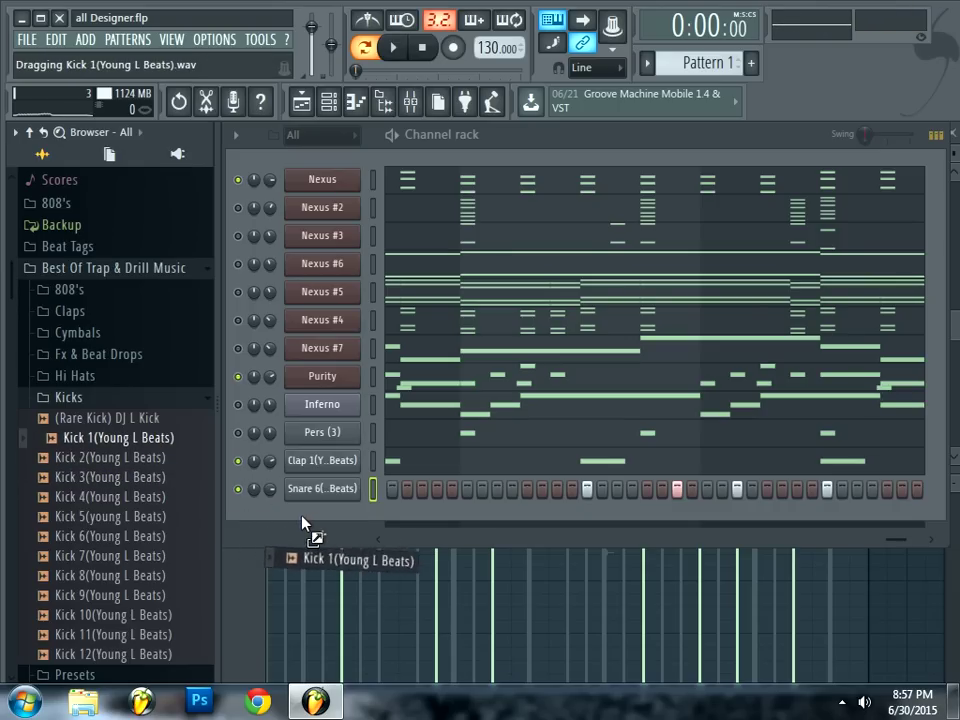
drag(243, 513, 131, 471)
click(118, 498)
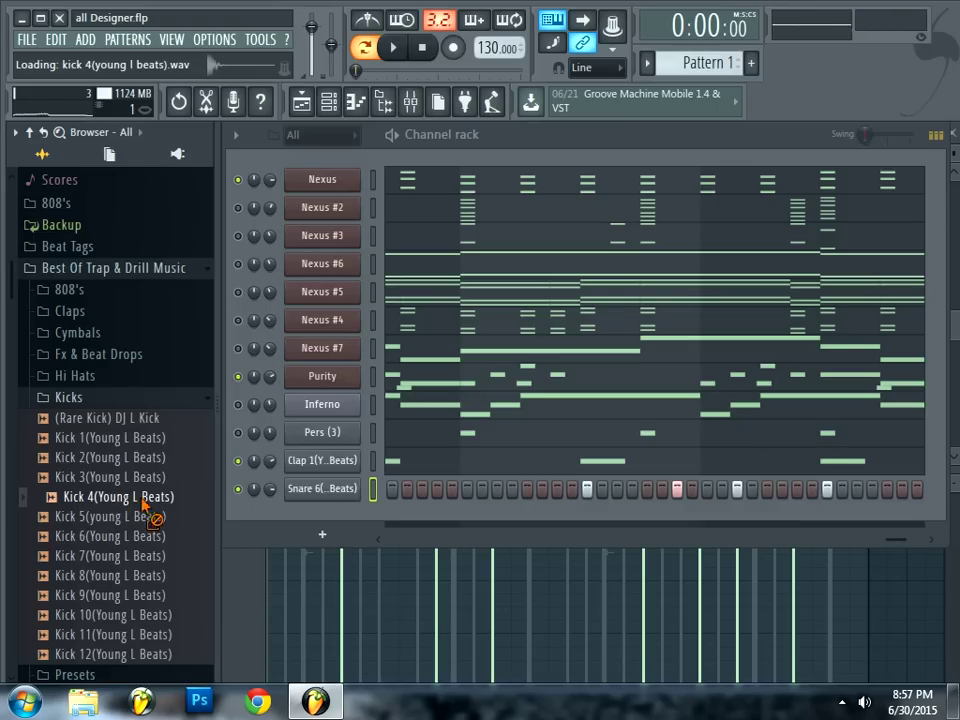
drag(293, 513, 300, 518)
Record a live Kick 4 rhythm over the four-bar pattern and stop playback
drag(897, 578, 88, 563)
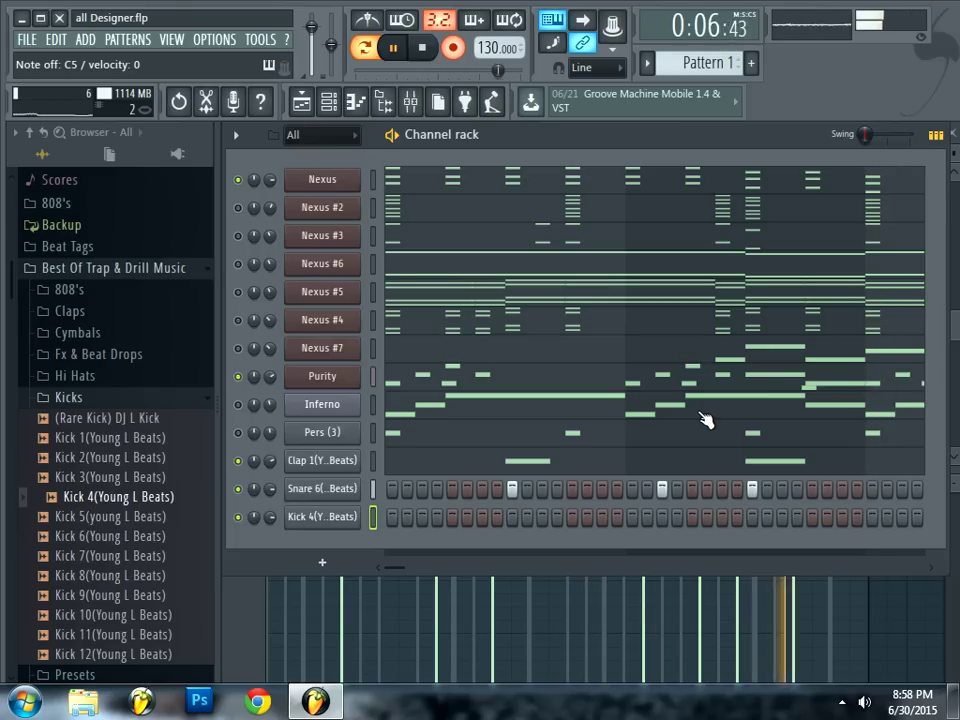
key(space)
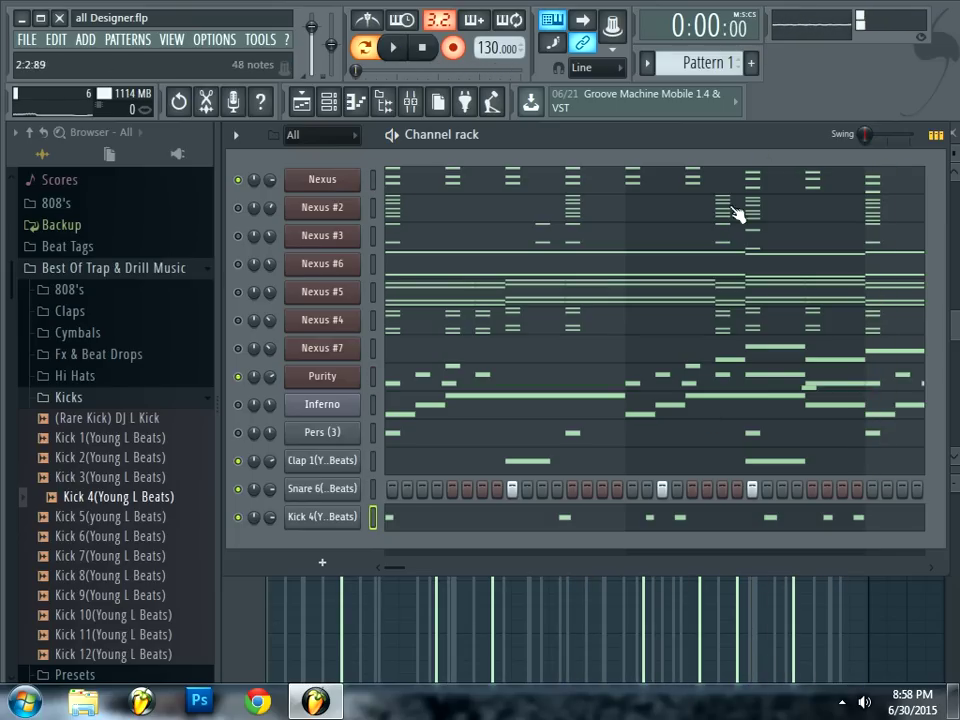
Turn off recording and apply Quick quantize to the recorded Kick 4 notes in the piano roll
click(576, 523)
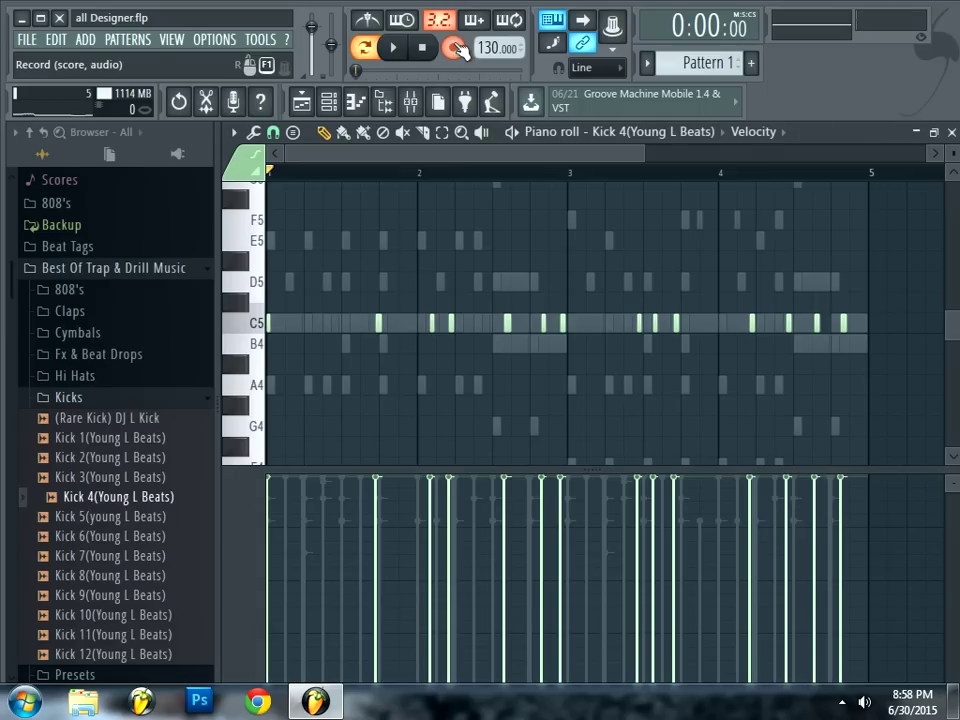
click(253, 132)
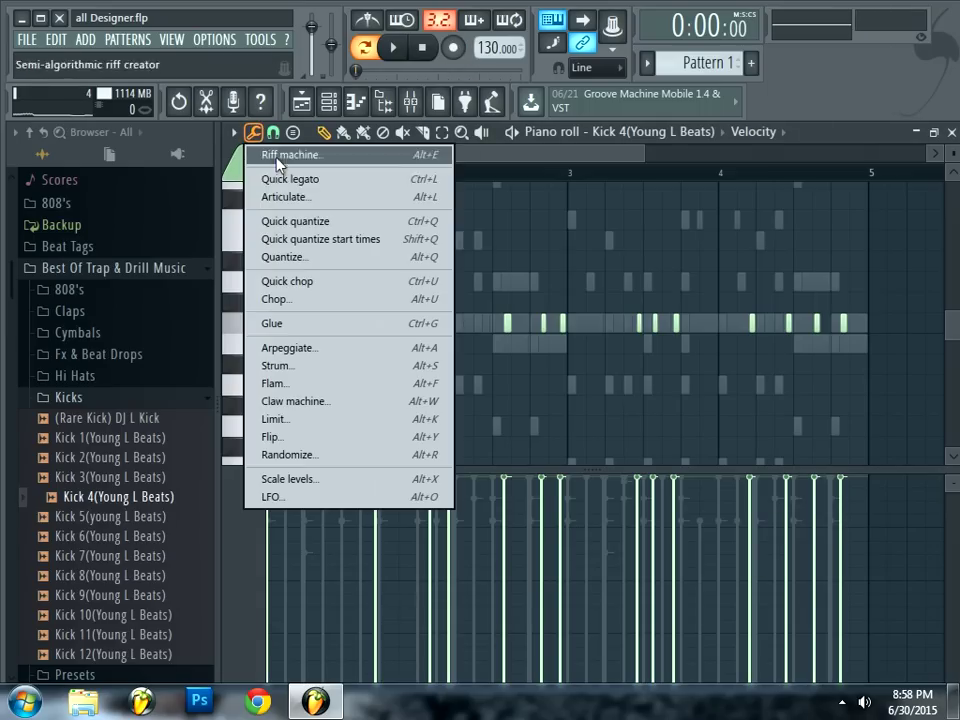
click(323, 220)
key(space)
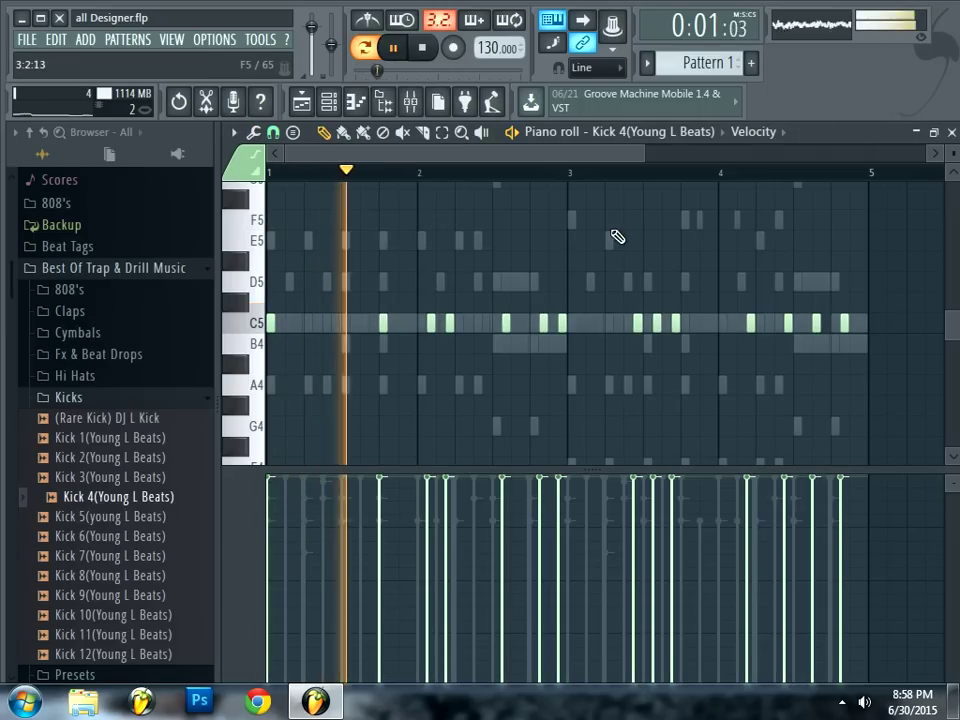
Shift all Kick 4 notes from bar 2 onward one step later and play the pattern
drag(505, 345, 860, 370)
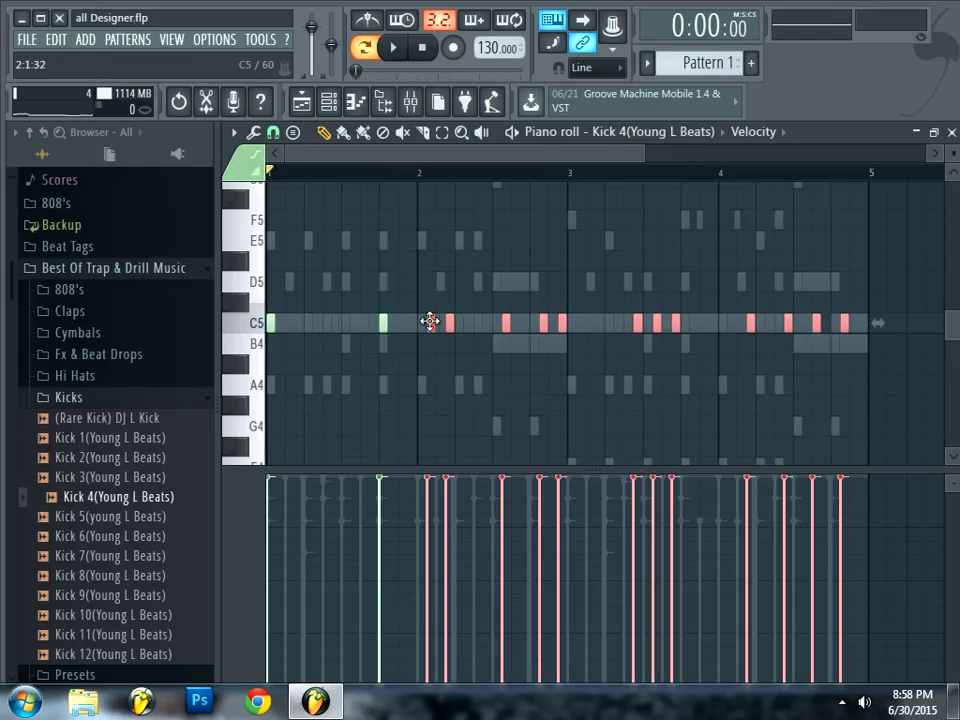
drag(430, 321, 439, 321)
click(452, 290)
key(space)
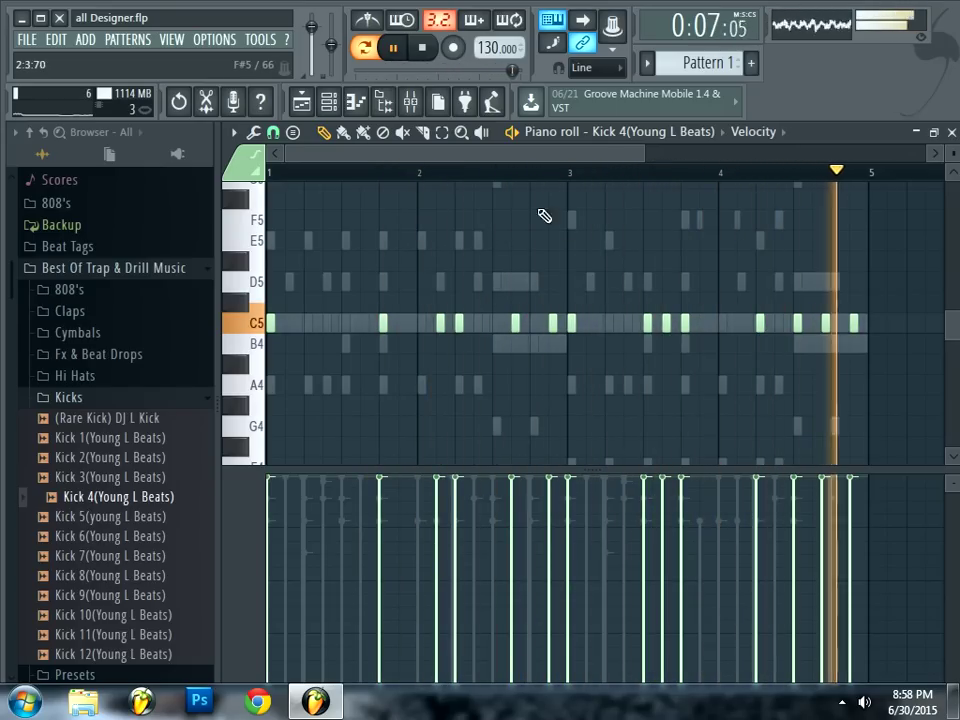
Add the Hi Hat 2 sample as a new channel and fill it with a hit every 2 steps
click(330, 103)
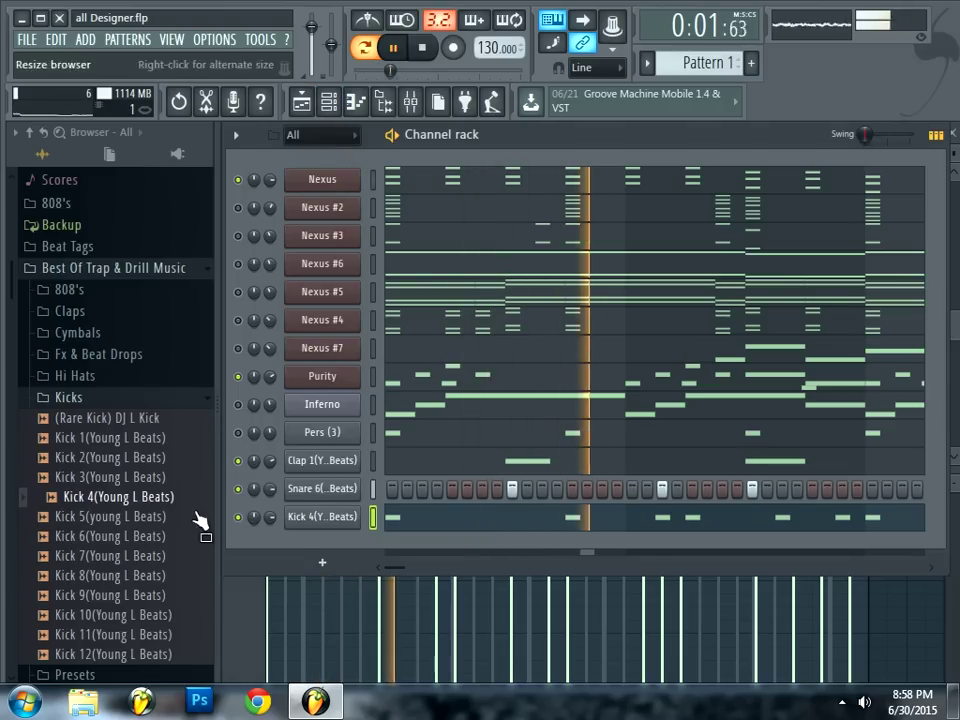
click(70, 398)
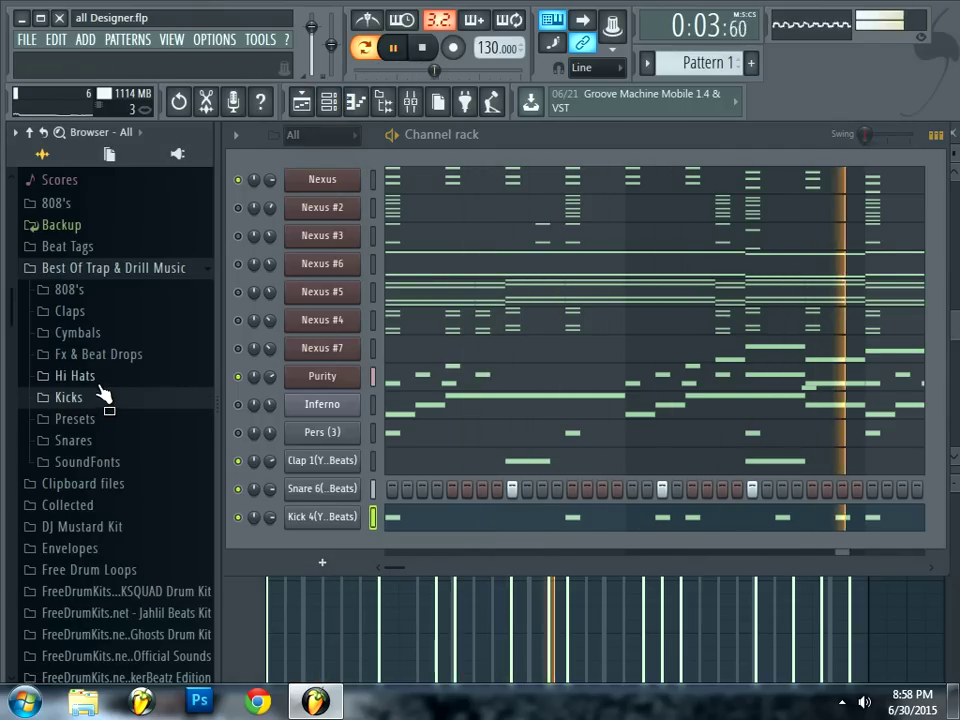
click(75, 375)
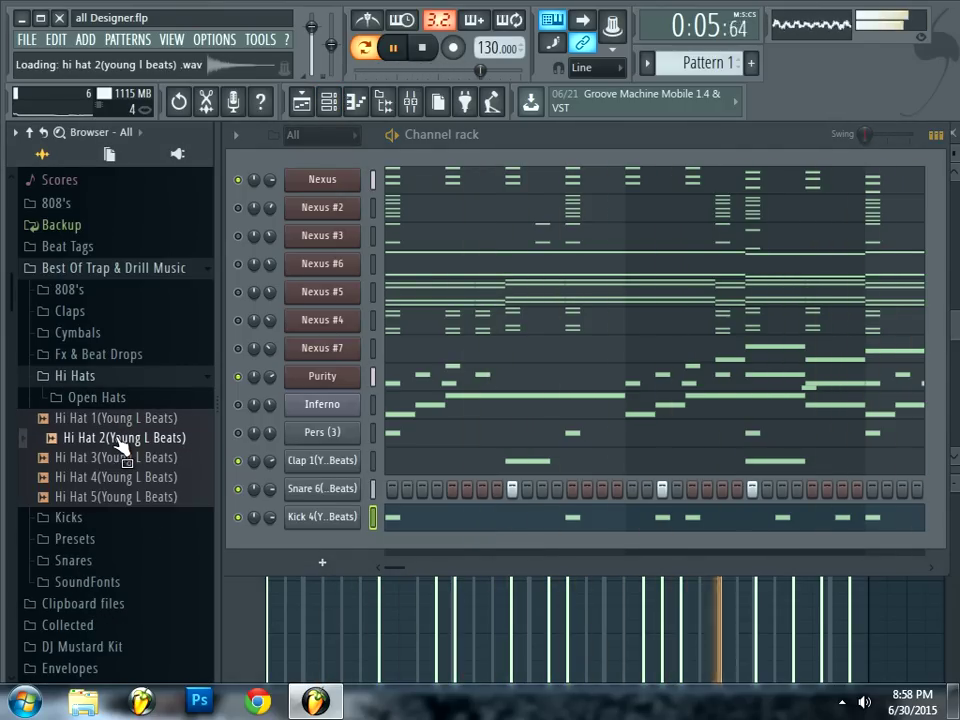
drag(318, 543, 306, 546)
right_click(355, 545)
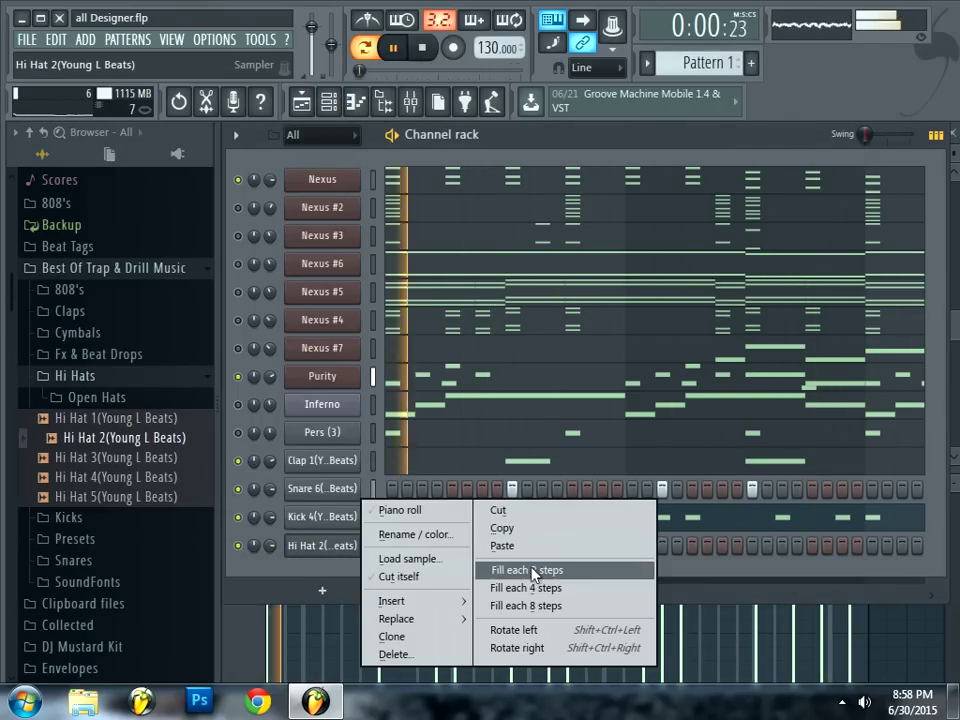
click(533, 570)
Open Hi Hat 2 in the piano roll and lengthen its notes with Quick legato
right_click(319, 546)
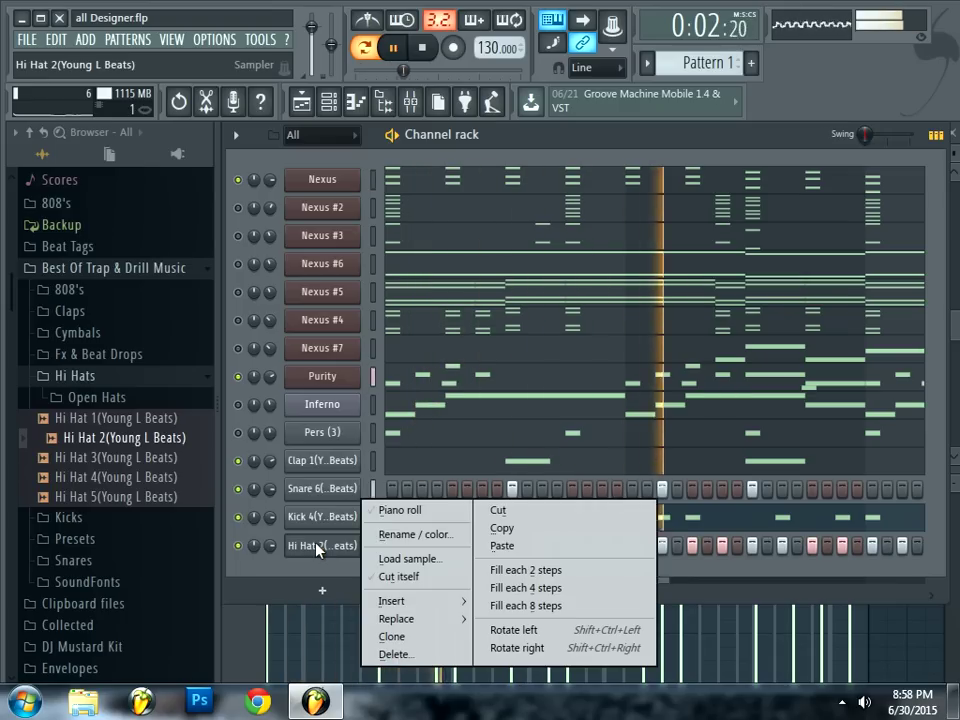
click(412, 511)
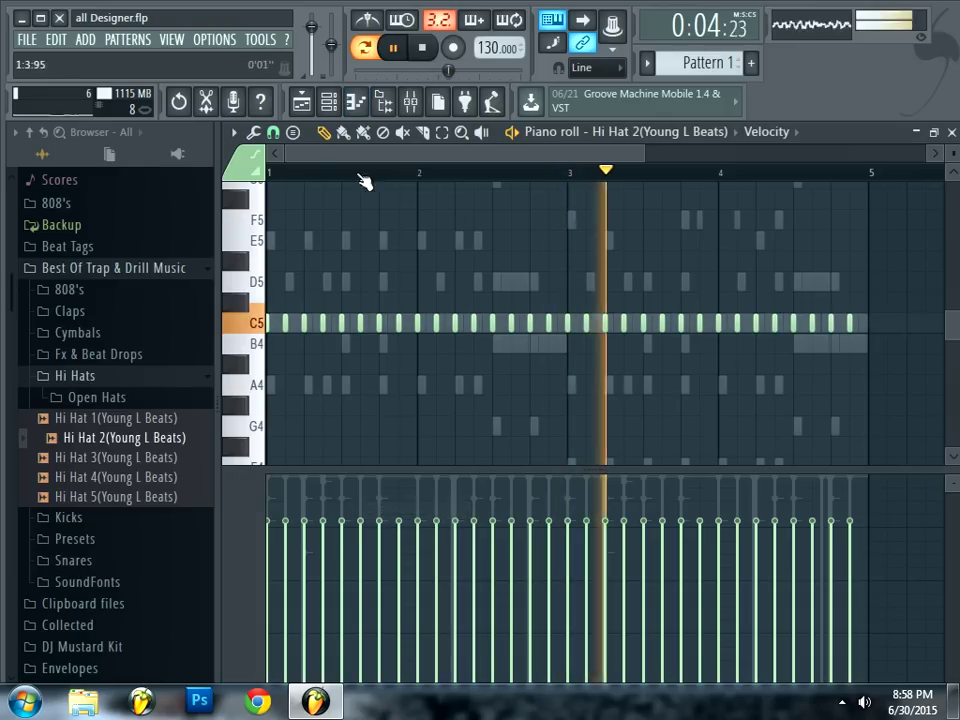
click(254, 131)
click(295, 177)
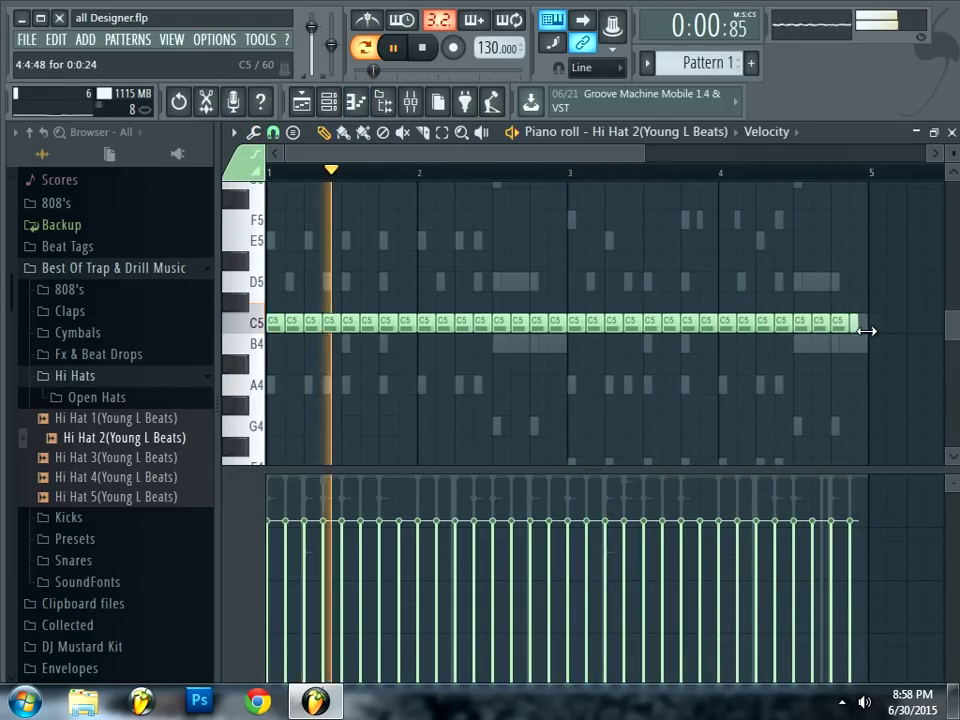
Chop the Hi Hat 2 note on beat 2 of bar 1 into four equal slices
key(space)
drag(634, 160, 422, 156)
key(space)
key(space)
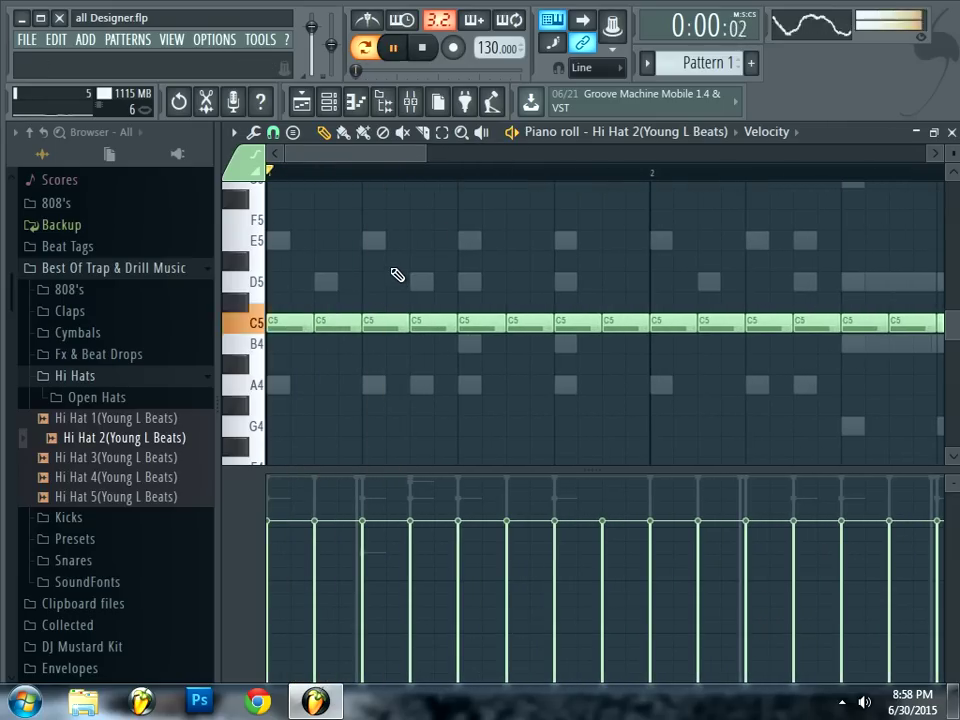
drag(392, 252, 392, 374)
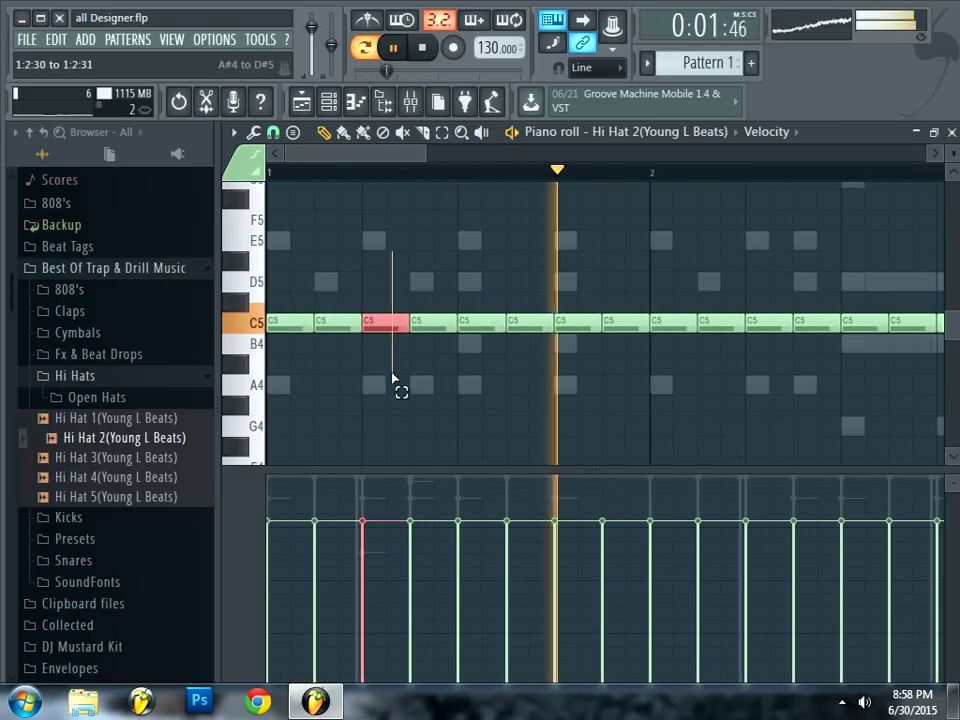
click(253, 133)
click(290, 299)
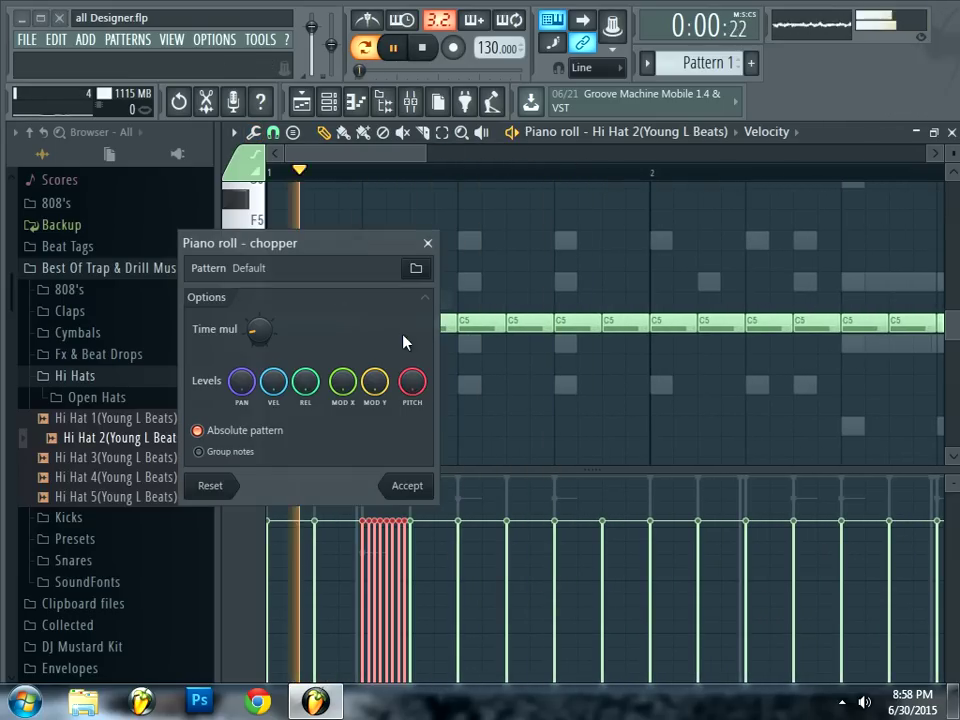
click(426, 485)
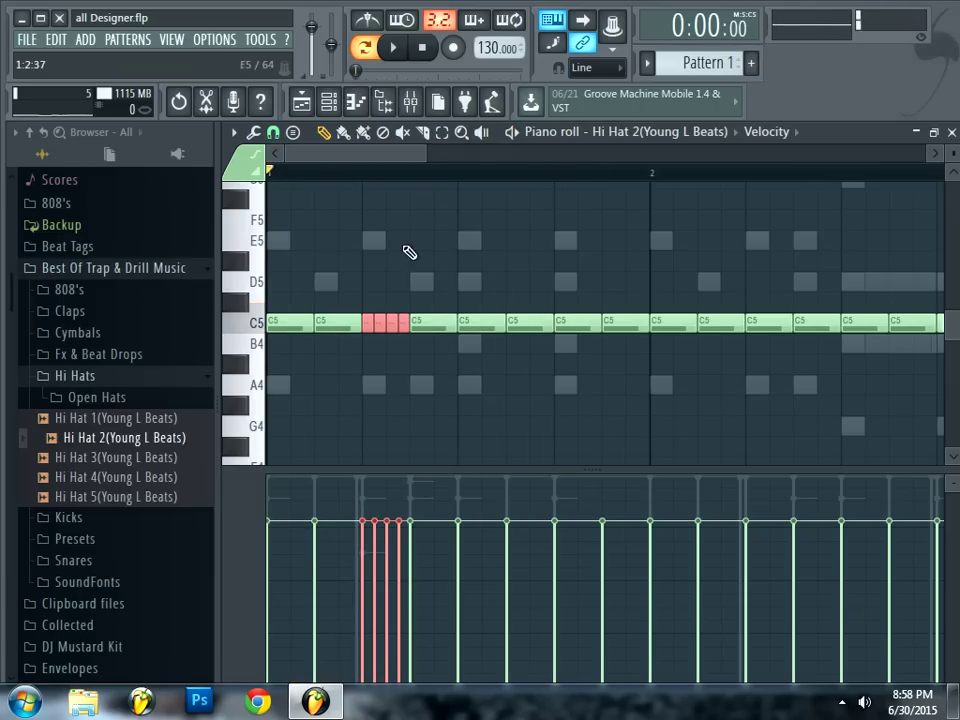
Chop the hi-hat note on beat 3 of bar 1 into four equal slices
key(space)
key(space)
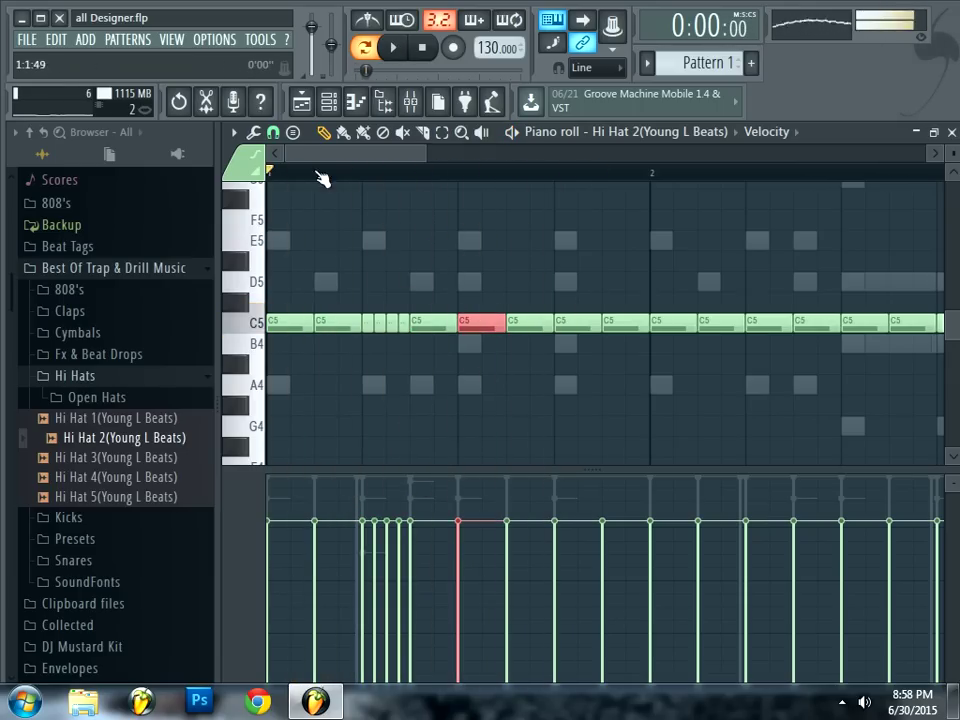
click(255, 133)
click(318, 302)
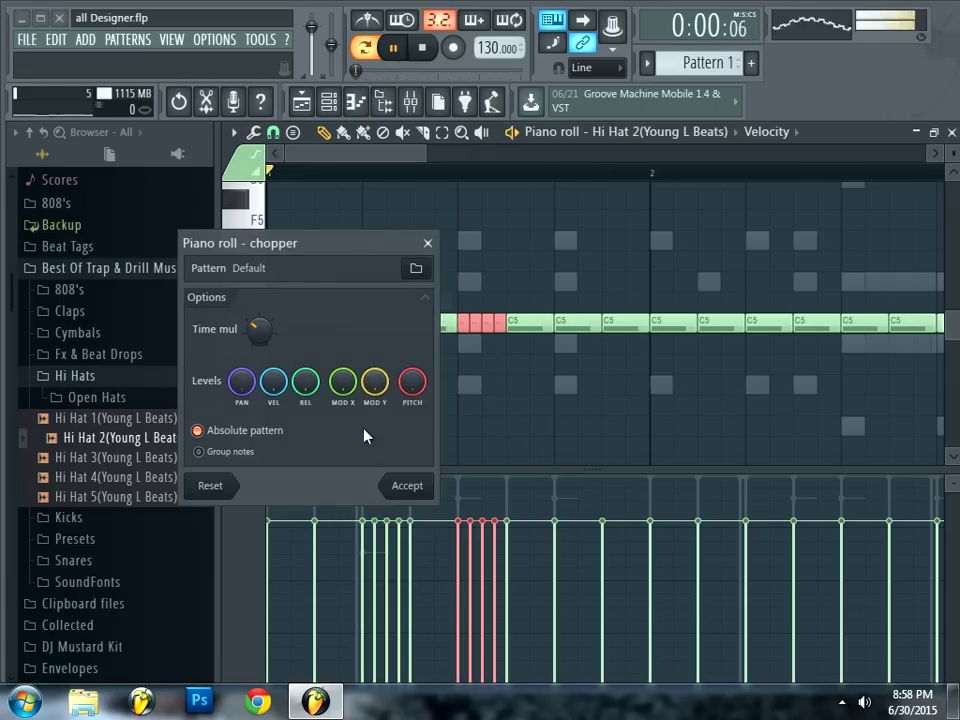
click(406, 482)
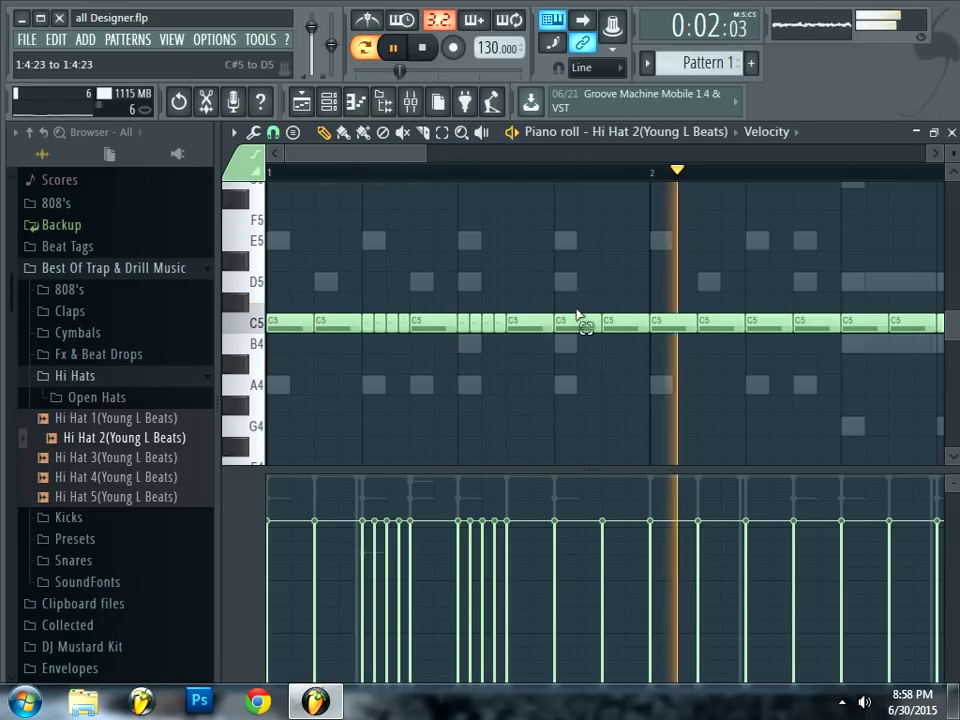
Chop the hi-hat note on beat 4 of bar 1 into four equal slices
click(258, 134)
click(310, 322)
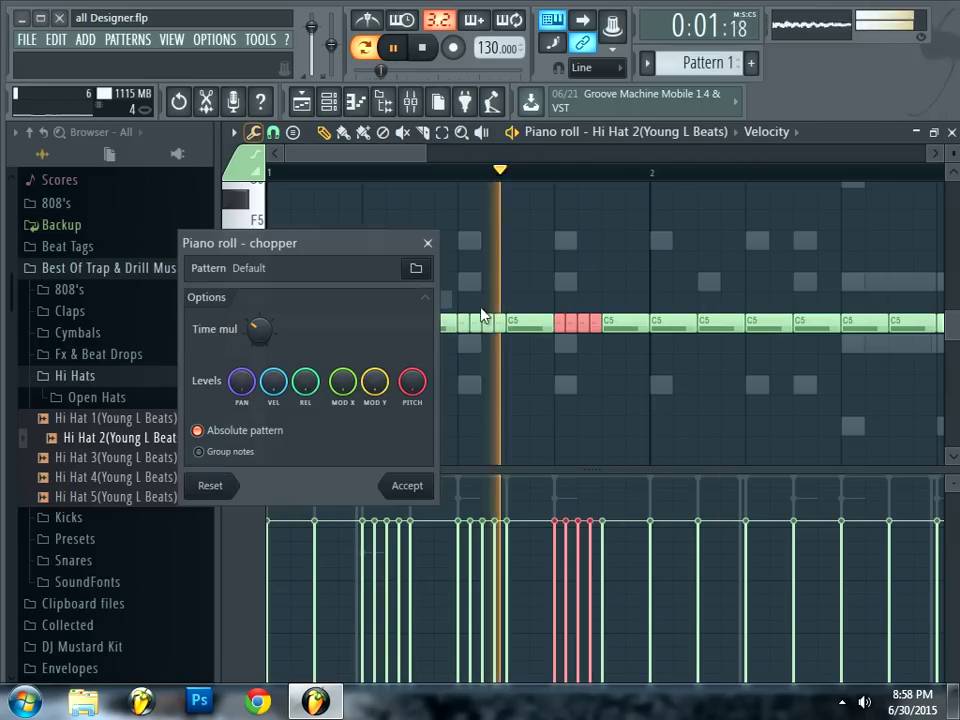
click(418, 487)
key(space)
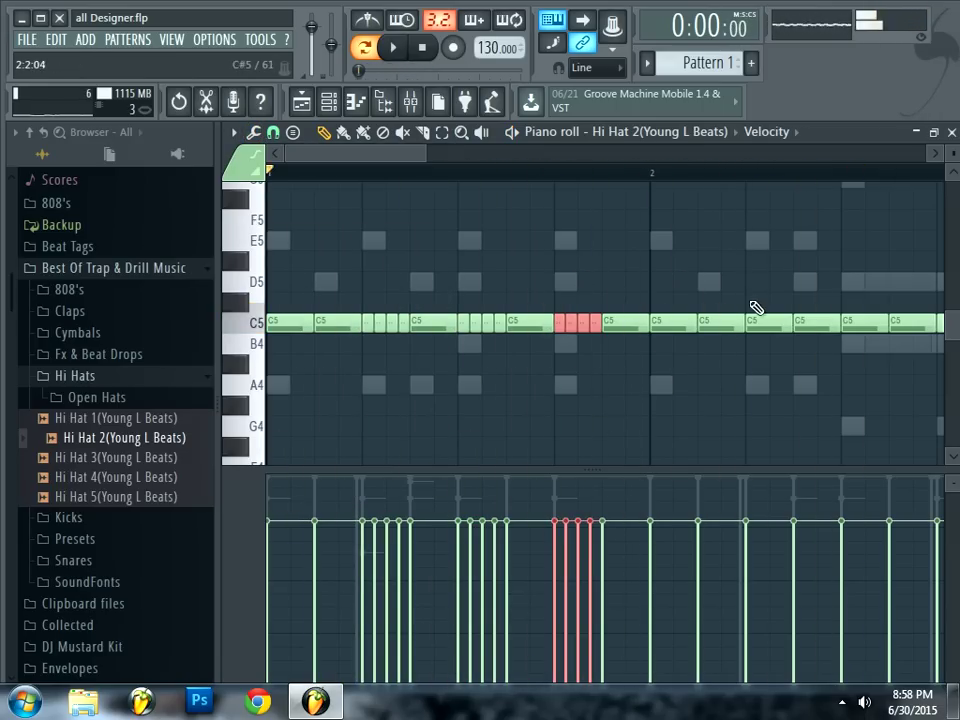
Chop the hi-hat note on beat 2 of bar 2 into four equal slices
ctrl+click(725, 322)
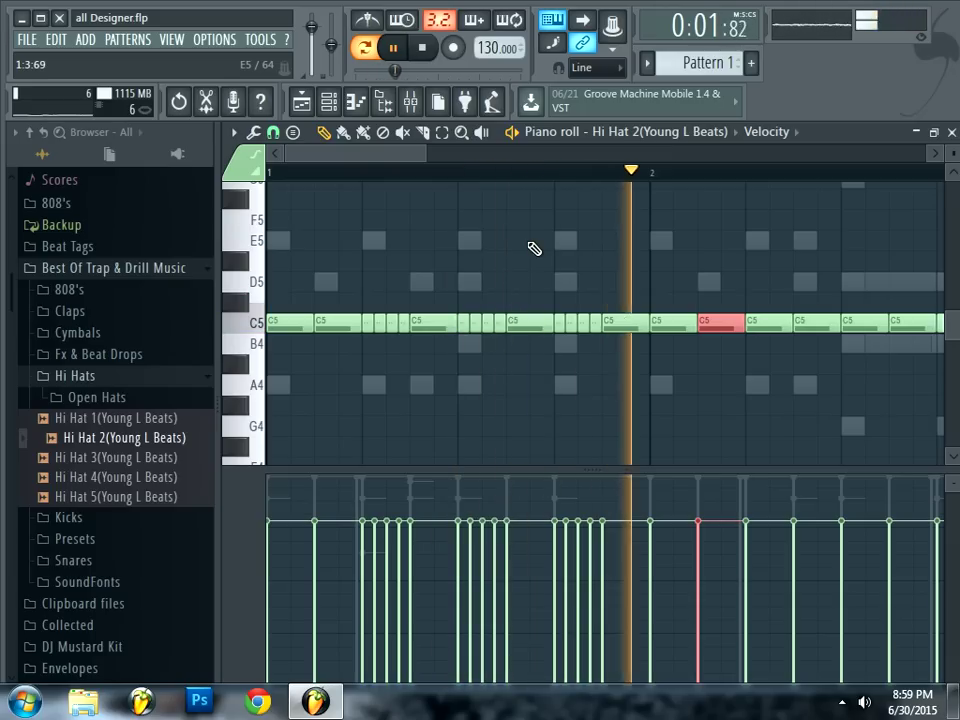
key(shift+Right)
key(space)
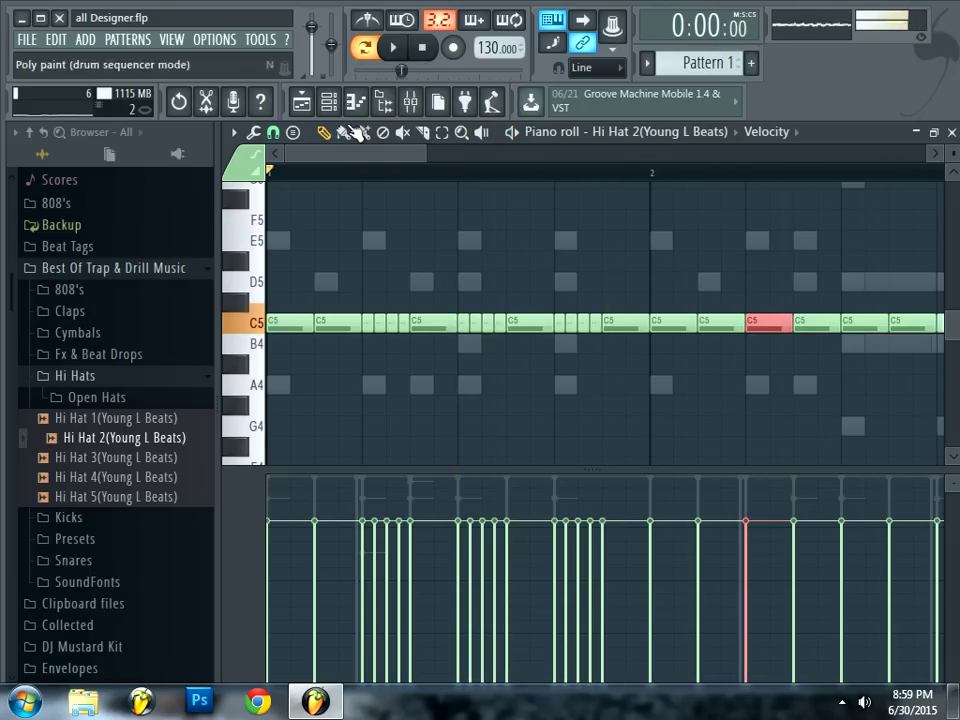
click(254, 132)
click(313, 300)
key(space)
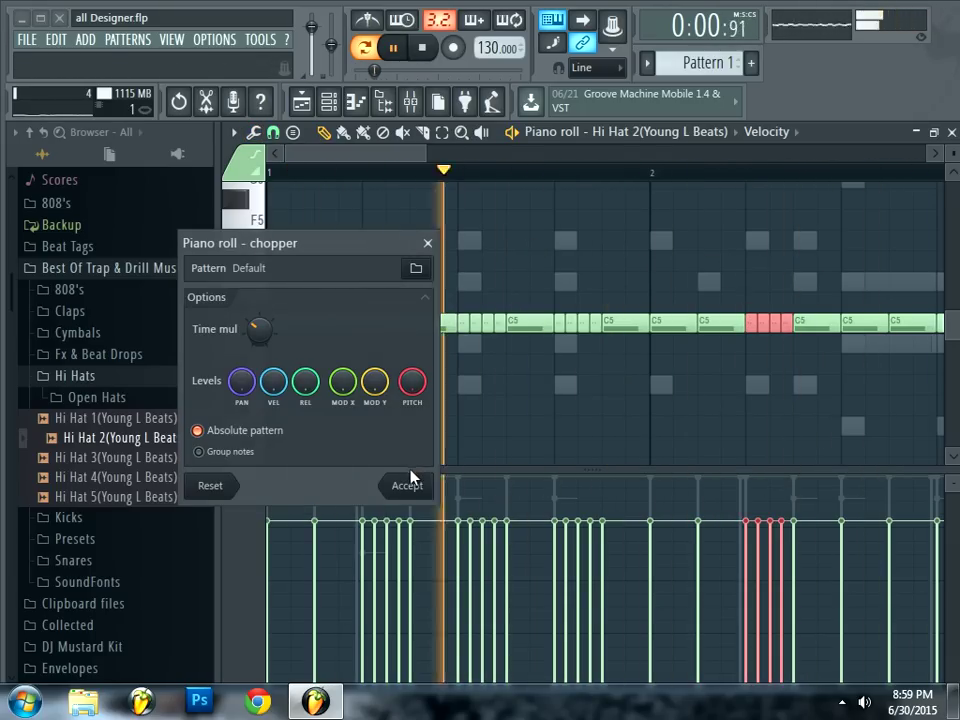
click(395, 484)
Chop the hi-hat note on beat 3 of bar 2 into eight slices for a faster roll and play the pattern
drag(427, 150, 527, 150)
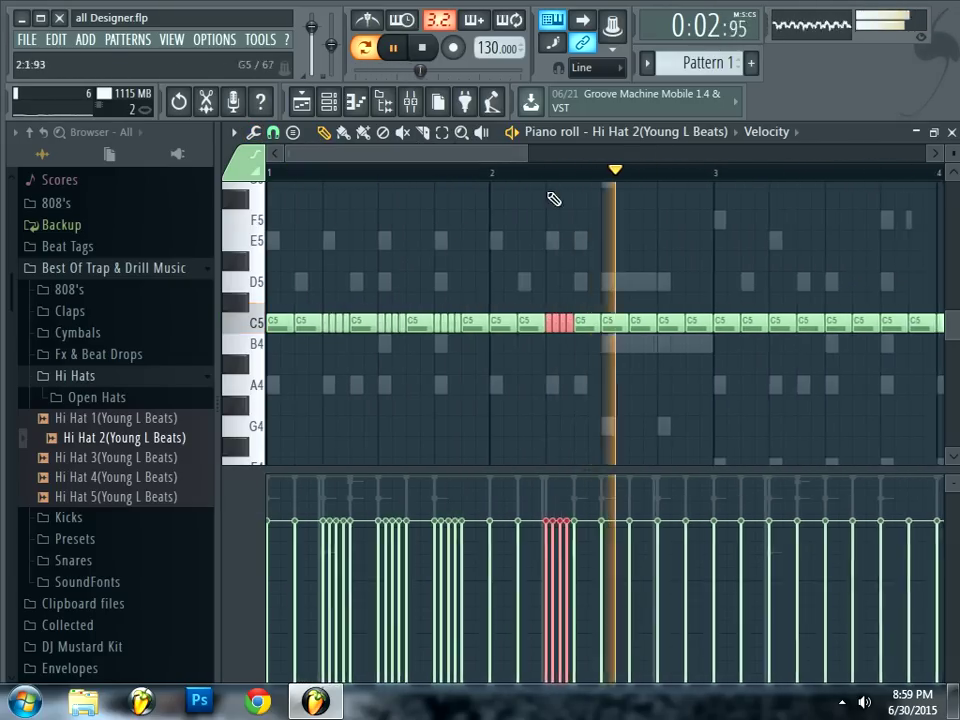
click(607, 322)
click(255, 133)
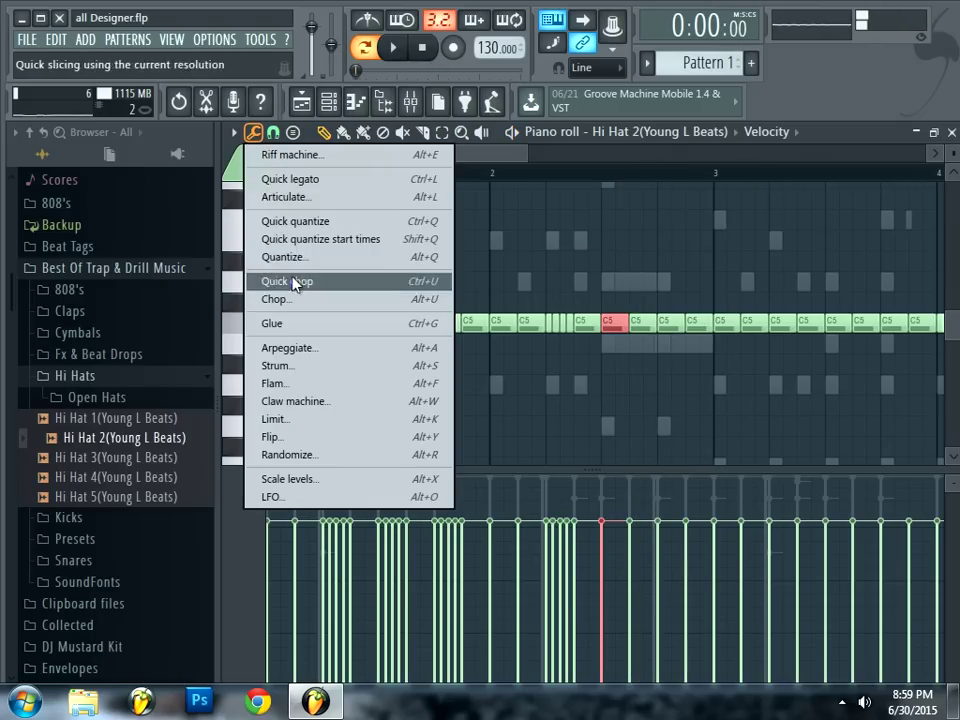
click(313, 300)
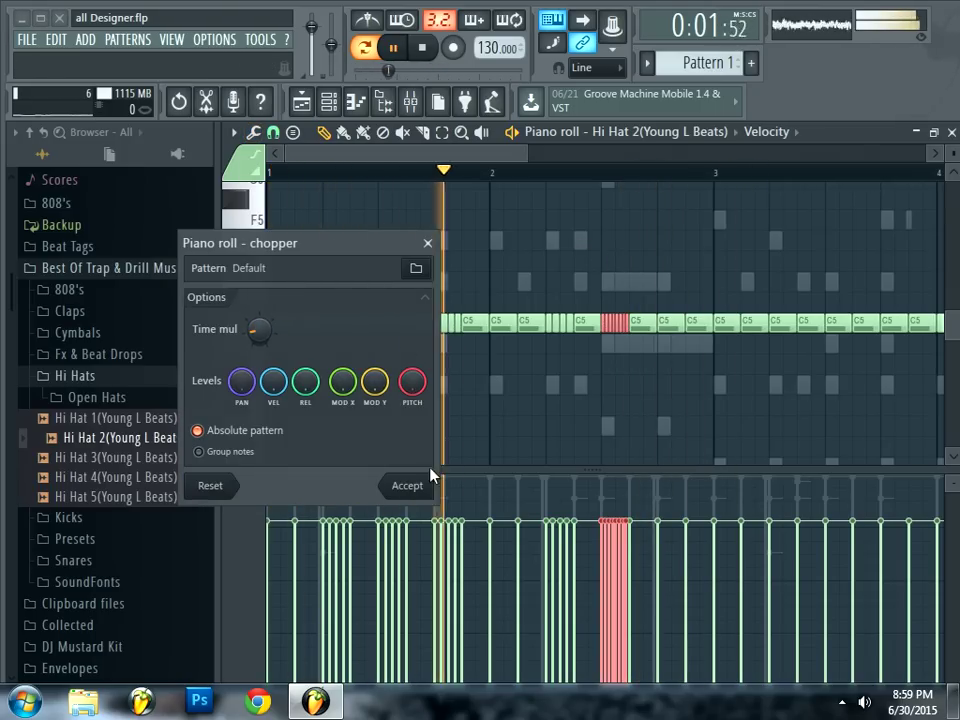
click(404, 490)
key(space)
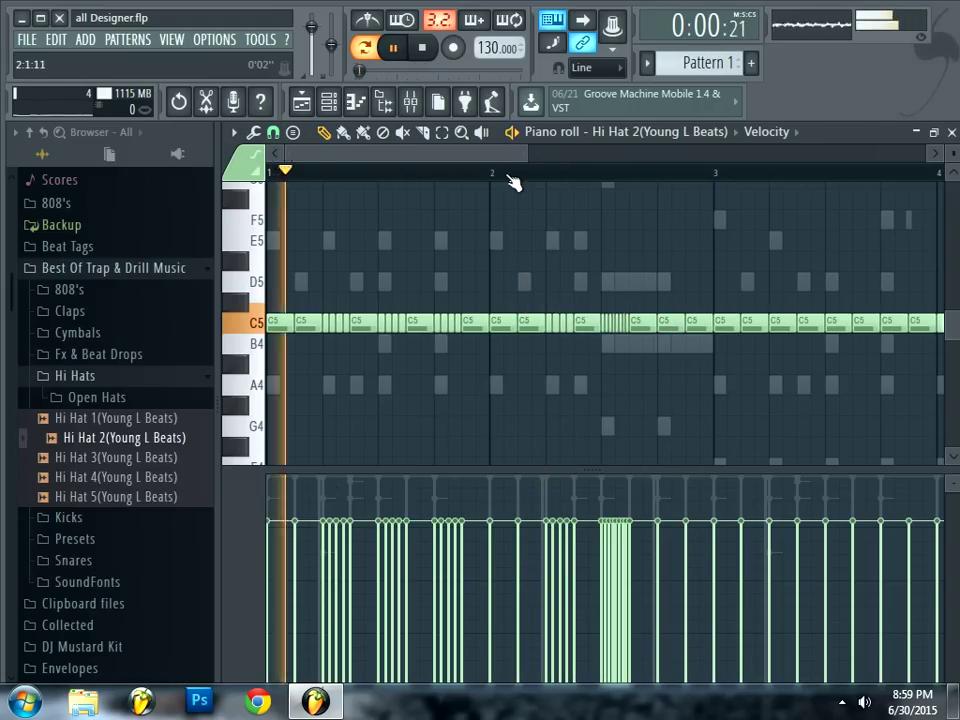
Chop the hi-hat note on beat 4 of bar 2 into eight slices
drag(522, 153, 432, 162)
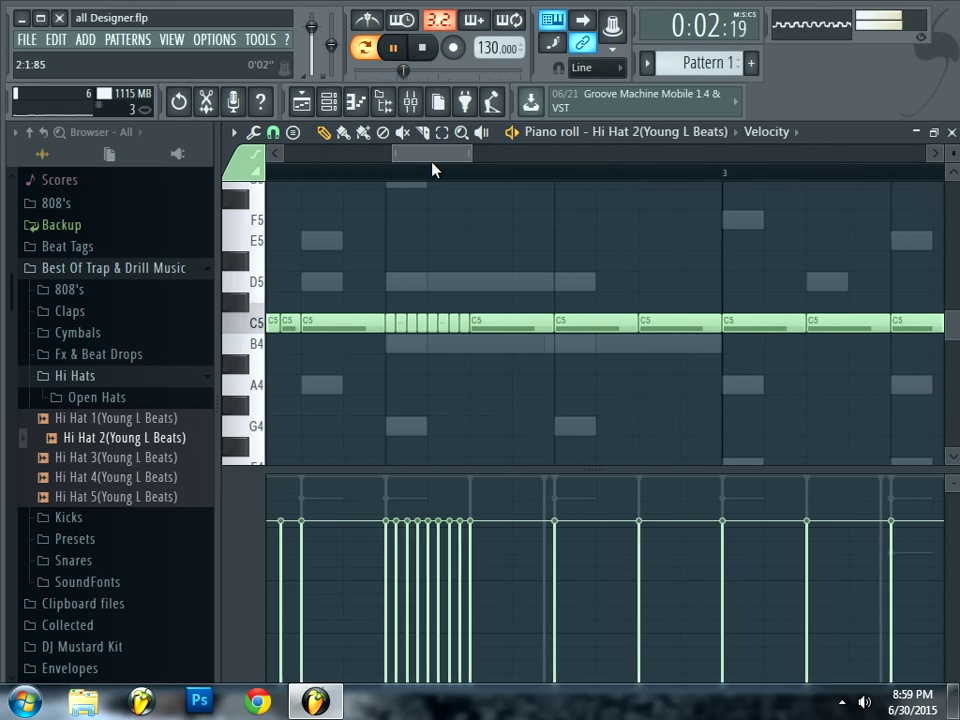
key(space)
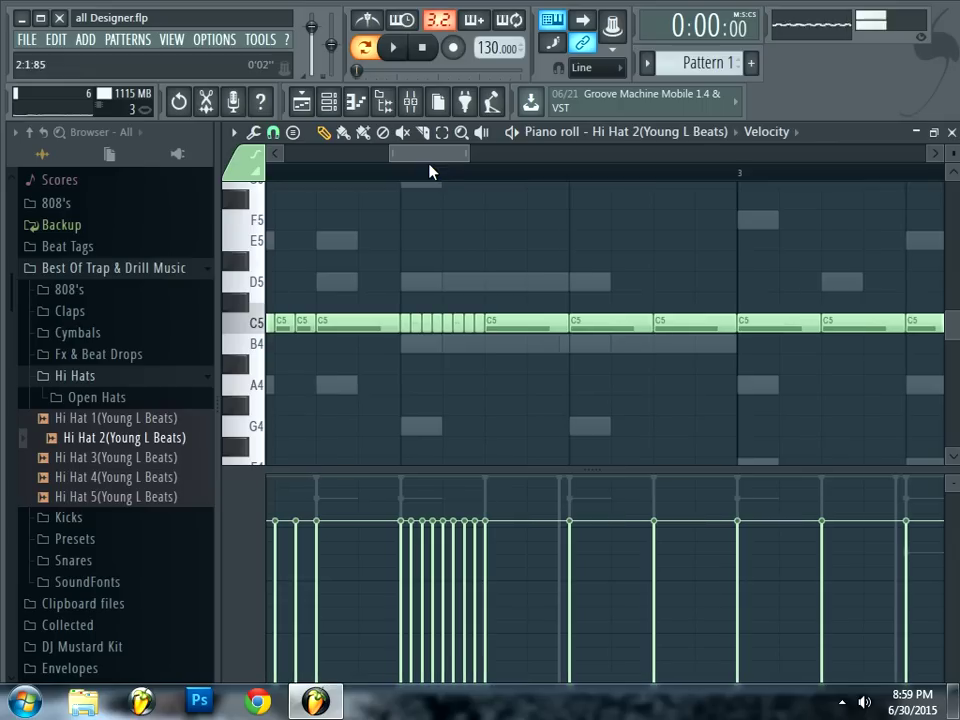
key(space)
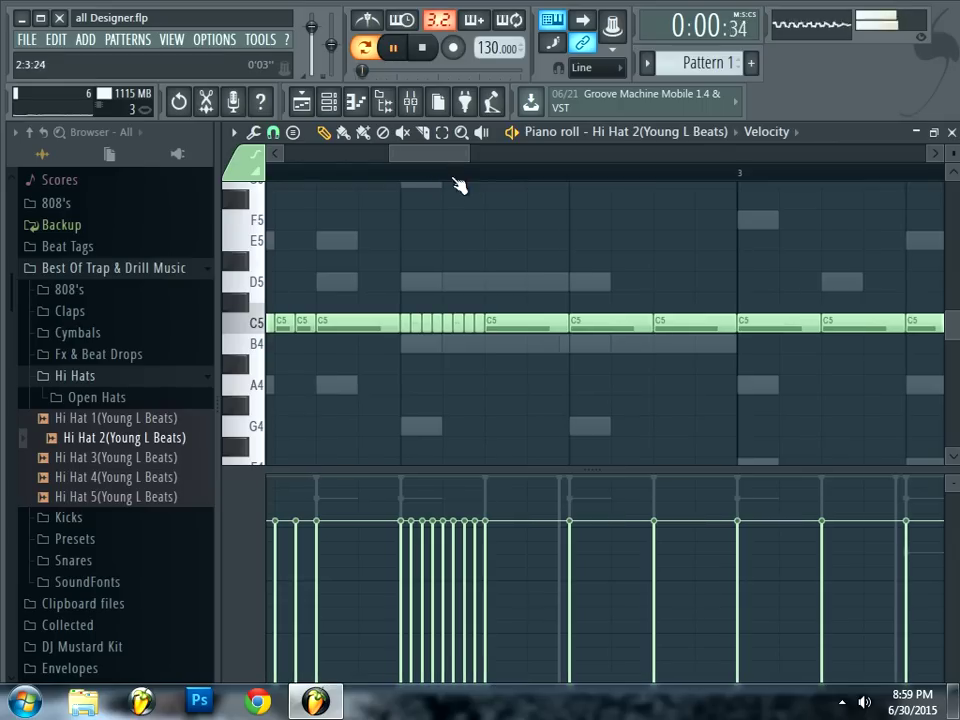
click(254, 134)
click(253, 189)
click(305, 296)
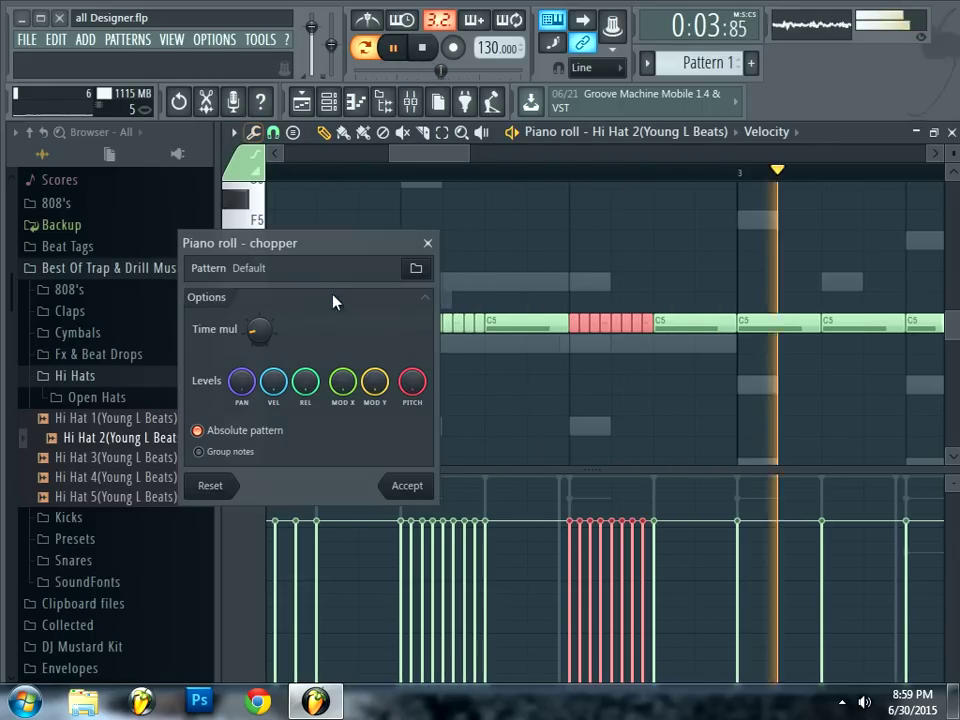
click(420, 484)
Replace the plain hi-hat notes in bars 3 and 4 with a copy of the chopped pattern from bars 1 and 2
drag(471, 151, 728, 151)
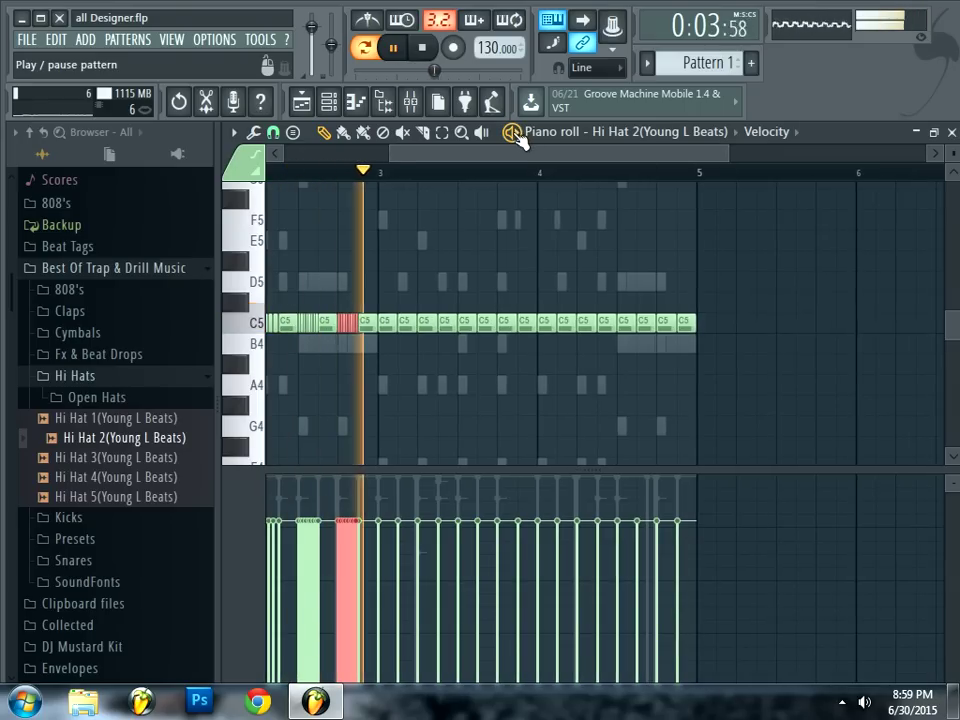
drag(690, 322, 390, 330)
key(space)
drag(400, 380, 598, 336)
key(space)
ctrl+click(604, 370)
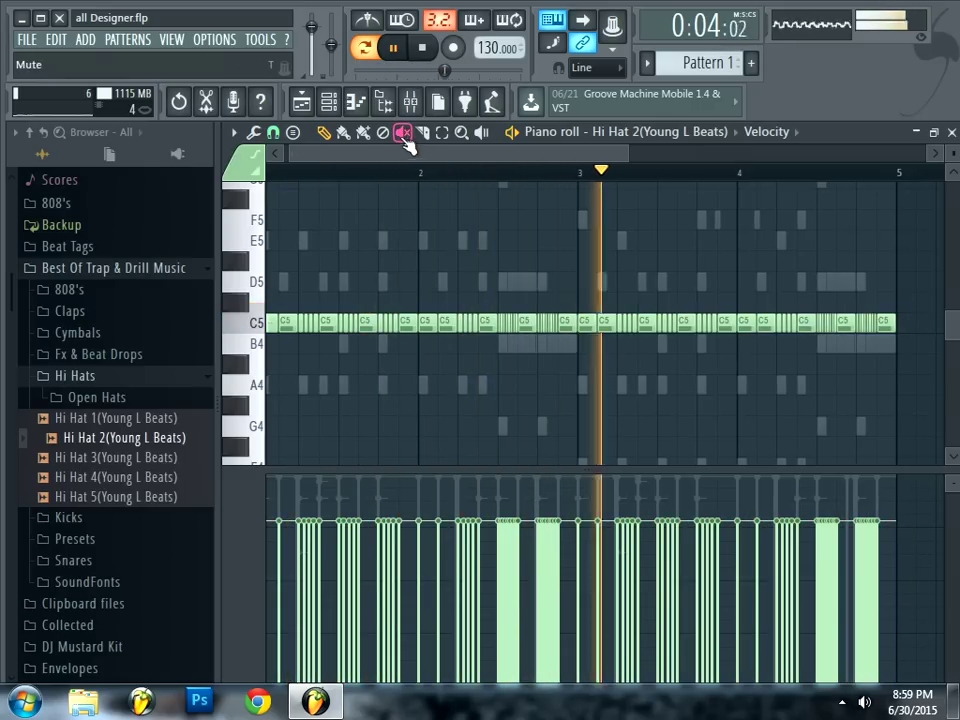
Delete the hi-hat notes on beat 4 of bar 4 and draw two plain 2-step C5 hits in their place
drag(296, 152, 393, 152)
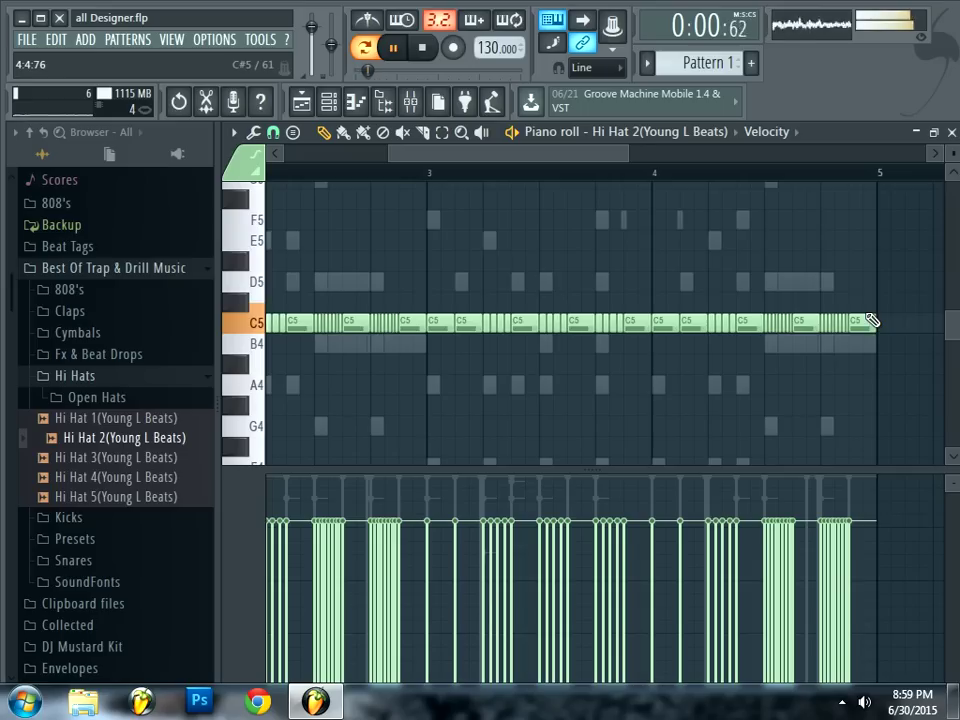
drag(846, 327, 825, 297)
key(Delete)
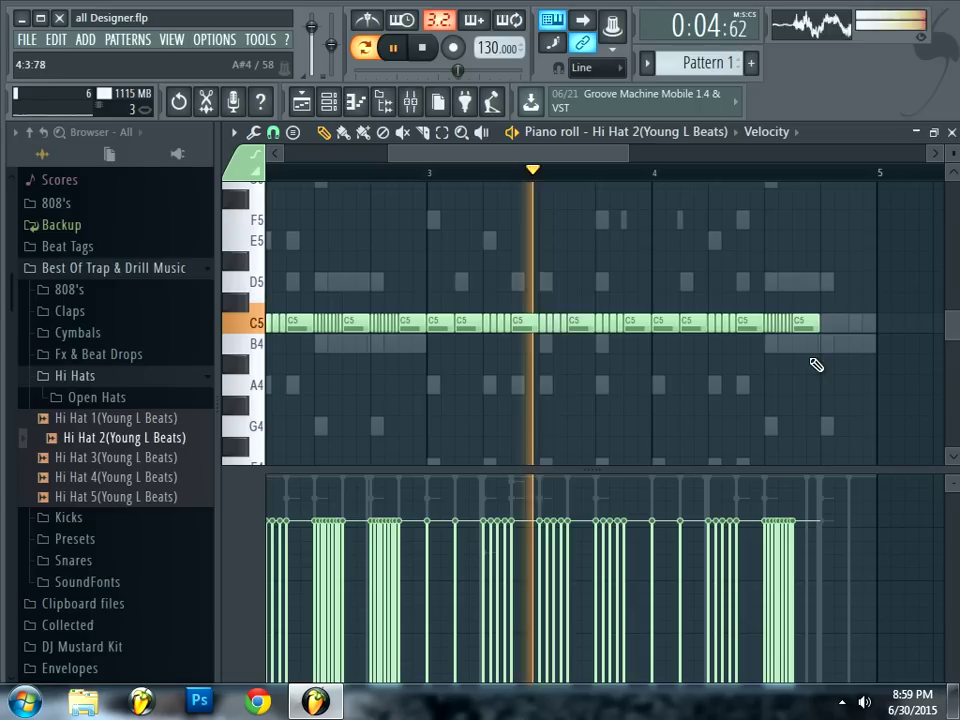
click(831, 322)
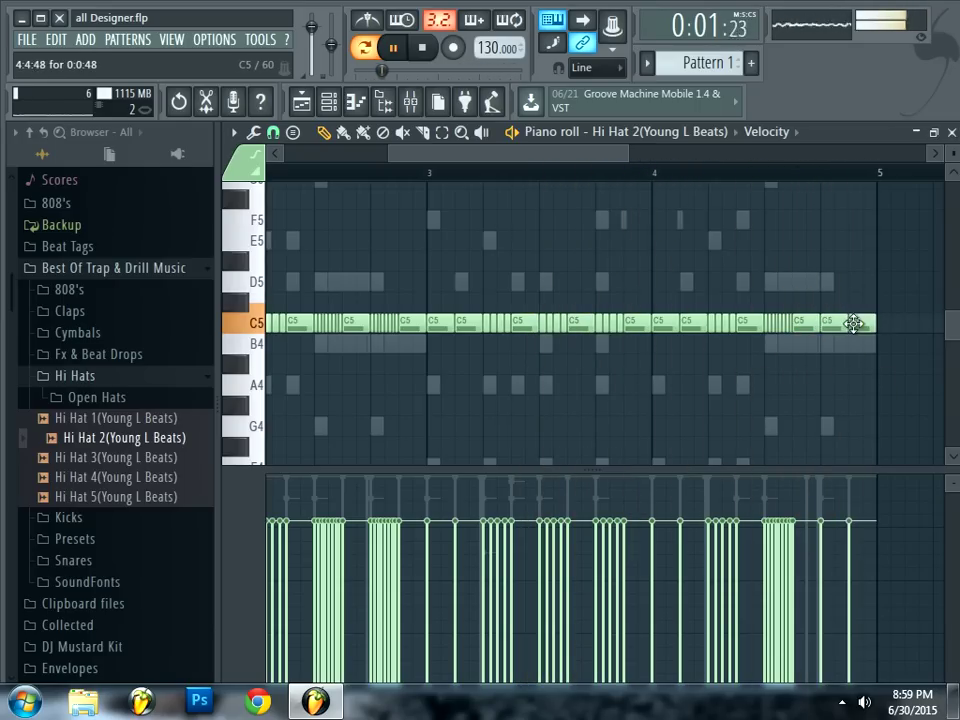
Chop the hi-hat note on beat 4 of bar 4 into four equal slices
drag(825, 275, 850, 360)
click(253, 132)
click(318, 305)
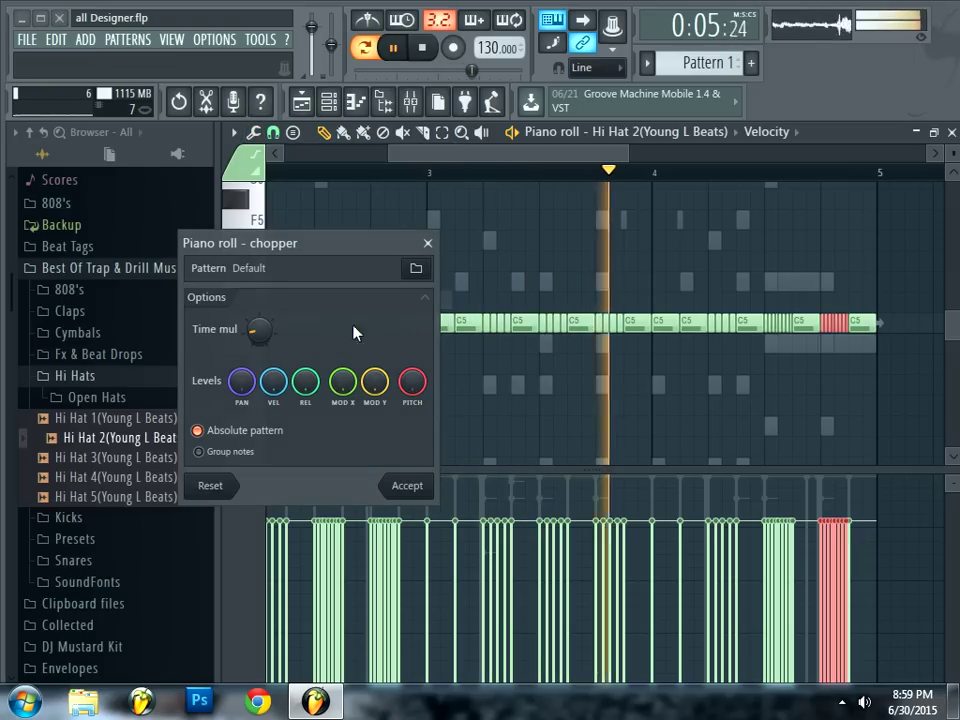
click(406, 488)
Chop the last hi-hat note of bar 4 into two slices by raising the chopper's time multiplier
click(255, 135)
click(289, 301)
drag(259, 330, 259, 288)
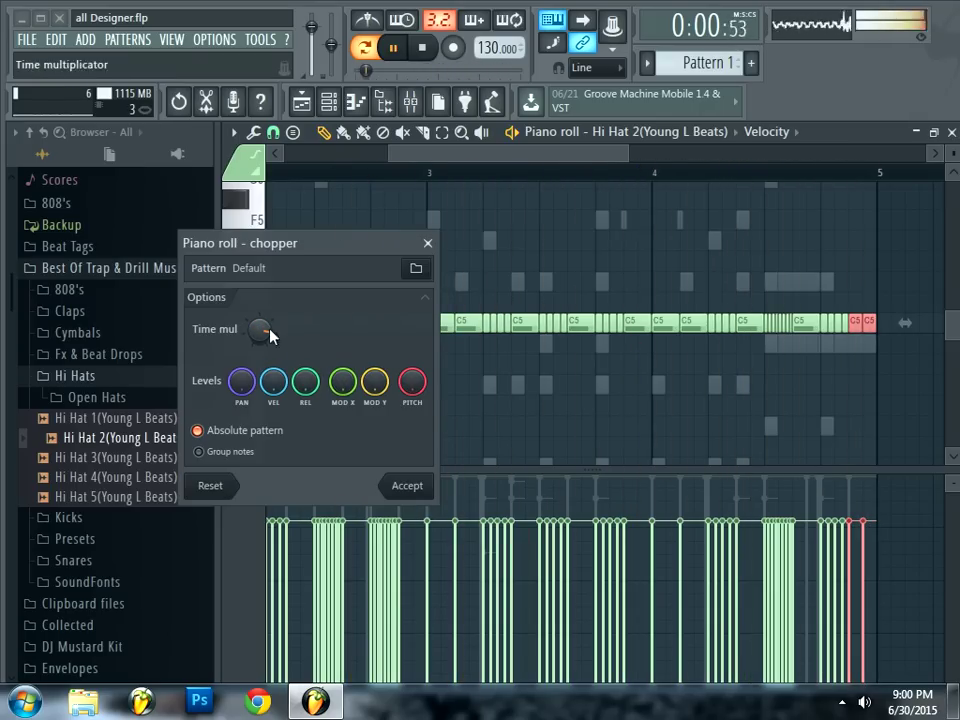
click(417, 486)
Add the Open Hat 6 sample as a new channel with a hit every 16 steps, starting on step 5
drag(443, 466, 439, 692)
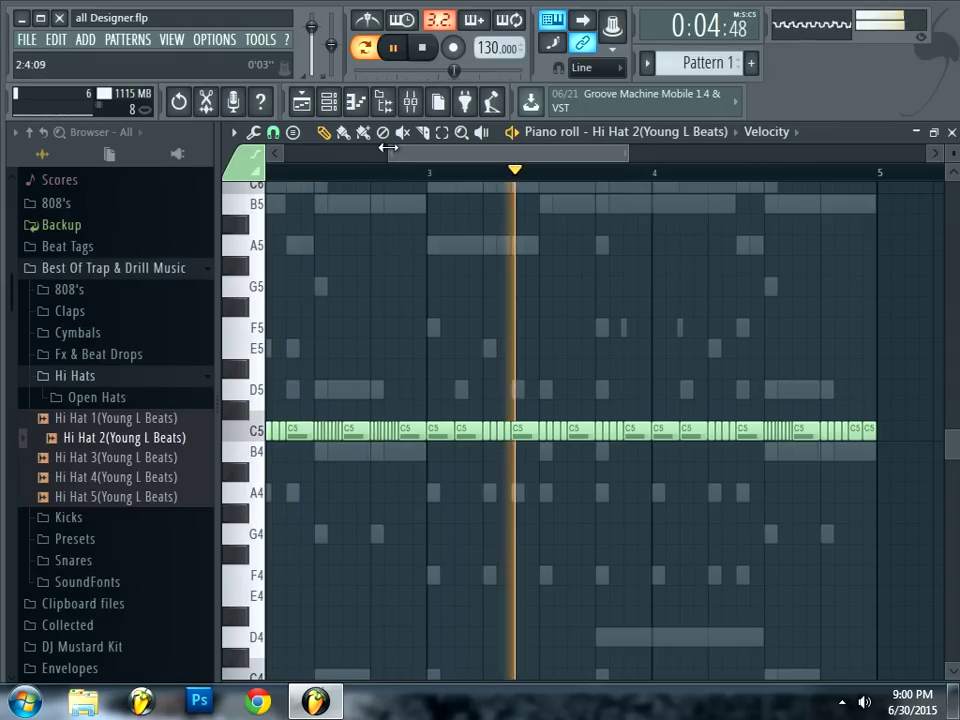
drag(389, 152, 272, 150)
click(330, 103)
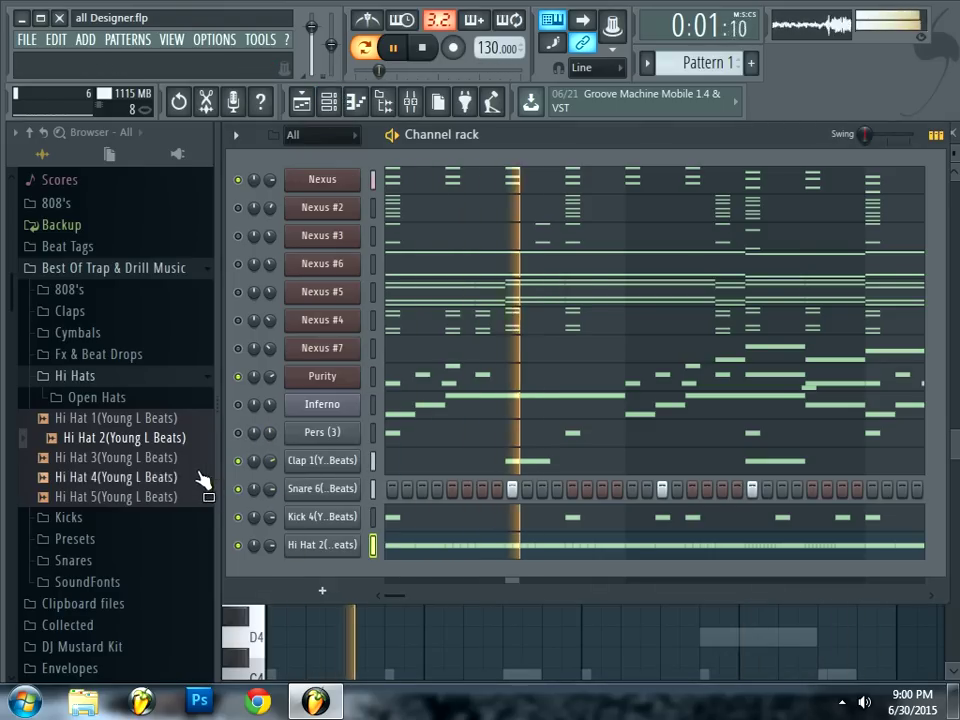
click(112, 397)
key(space)
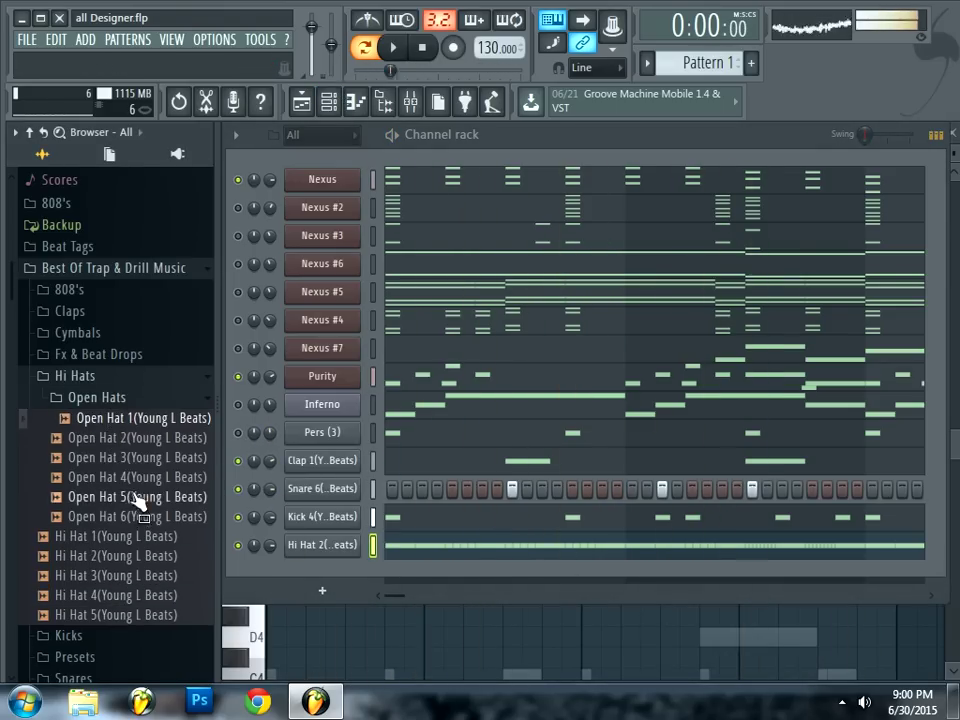
drag(253, 582, 308, 574)
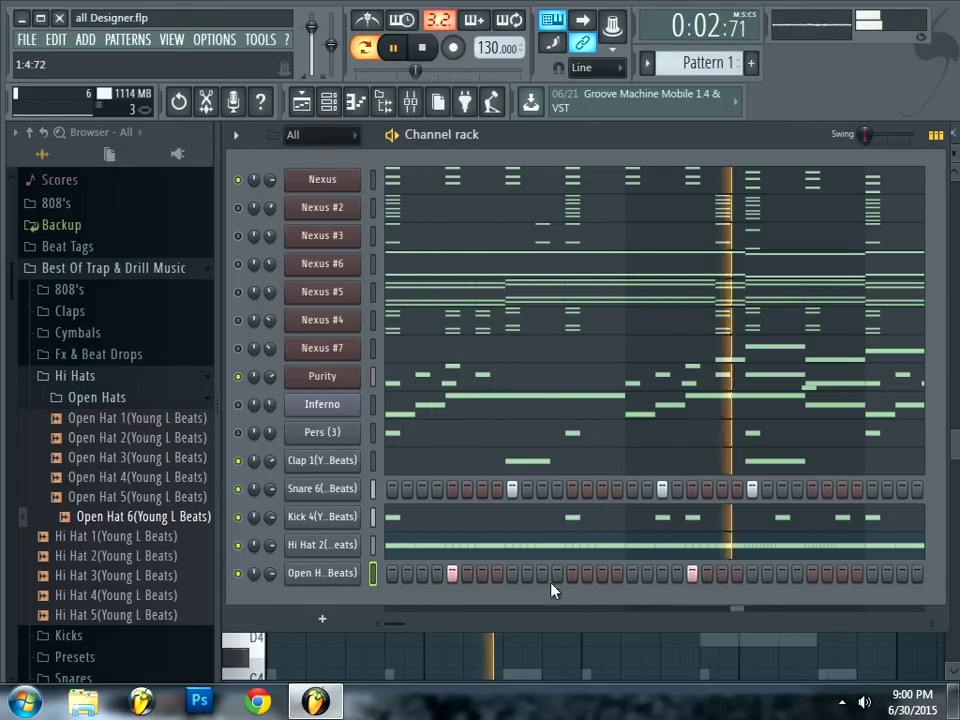
drag(390, 626, 728, 624)
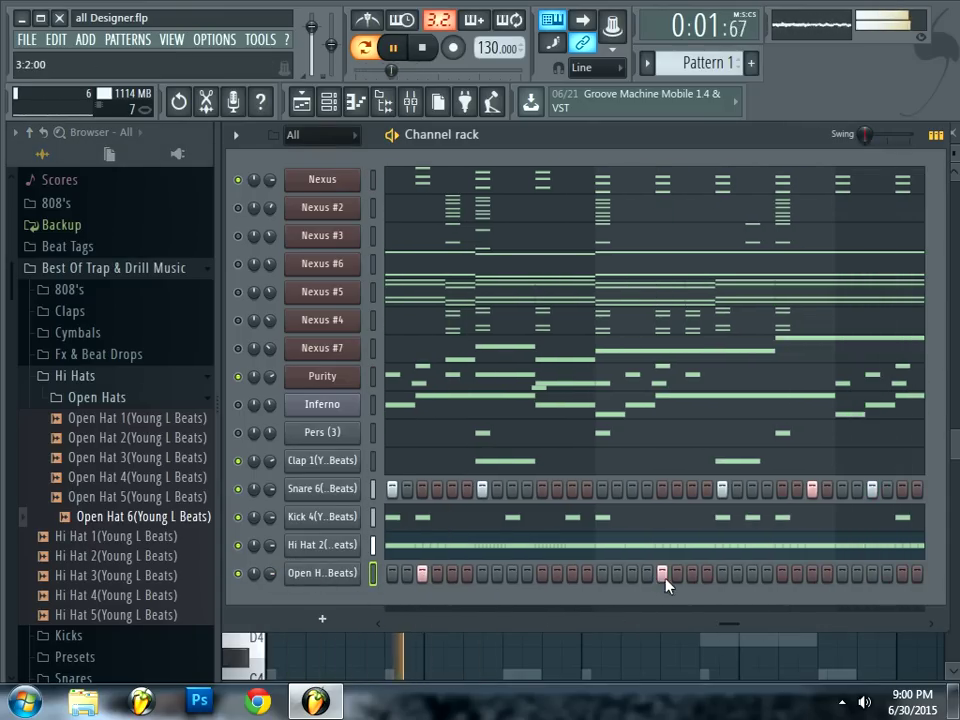
drag(735, 626, 287, 618)
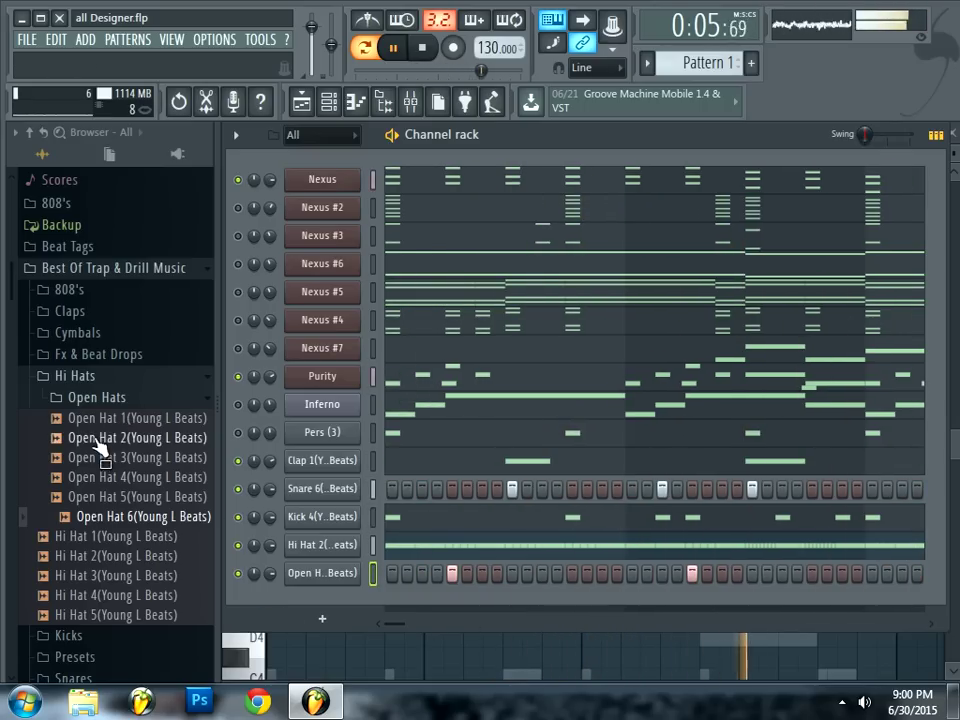
Add the (Rare) Zaytoven Cymbal sample as a new channel with a single hit on step 1
click(104, 396)
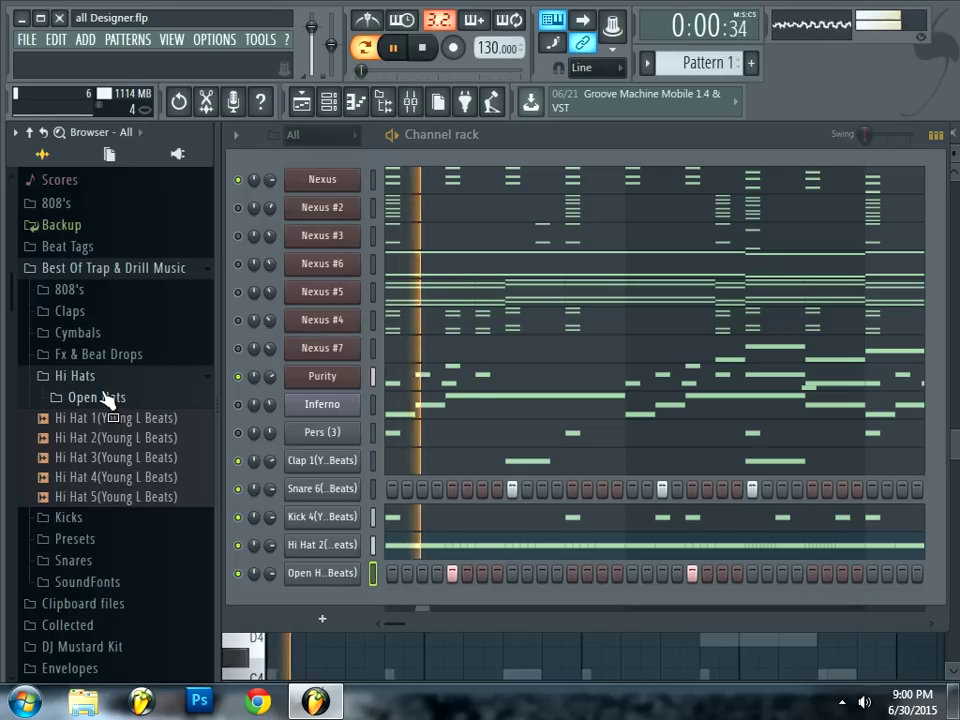
click(110, 334)
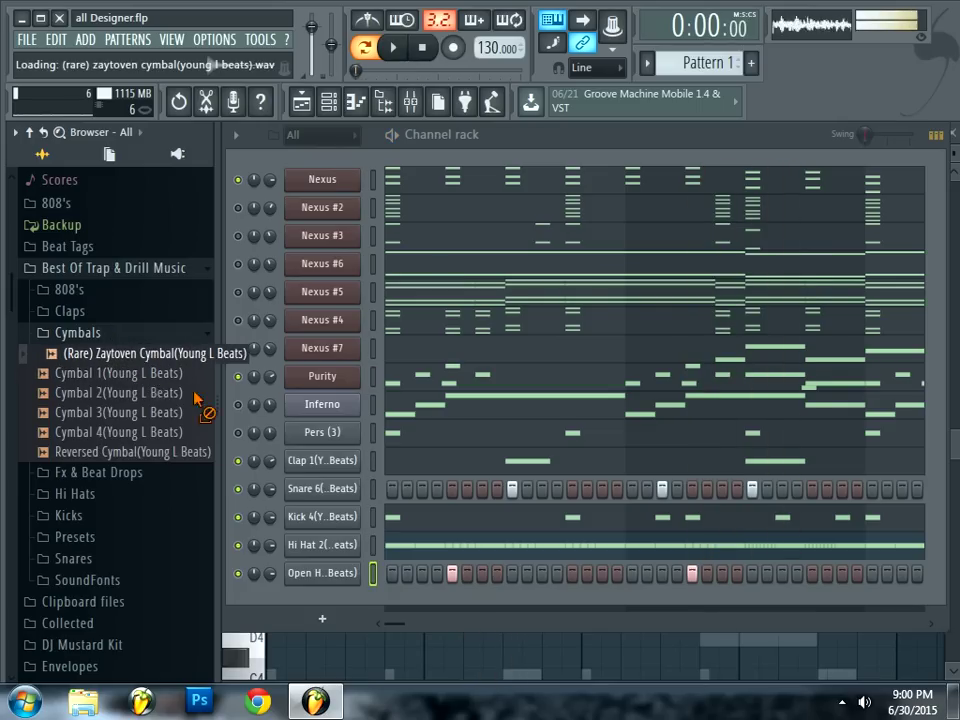
drag(320, 588, 362, 623)
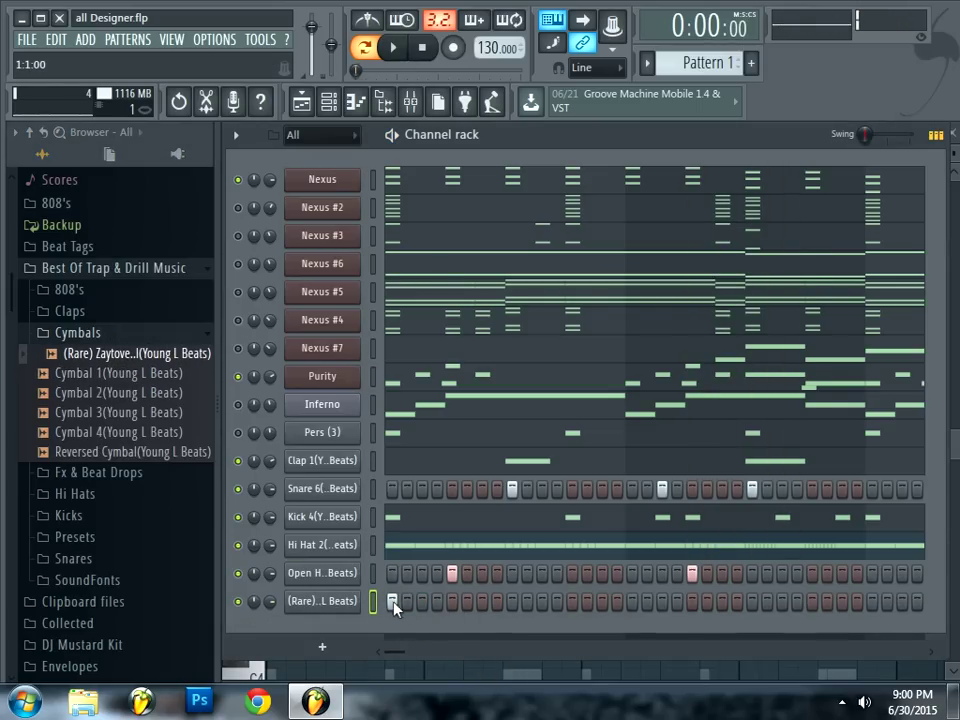
click(392, 601)
key(space)
Add the Cymbal 3 sample as a new channel, fill it with a hit every 8 steps, and play the pattern
click(148, 397)
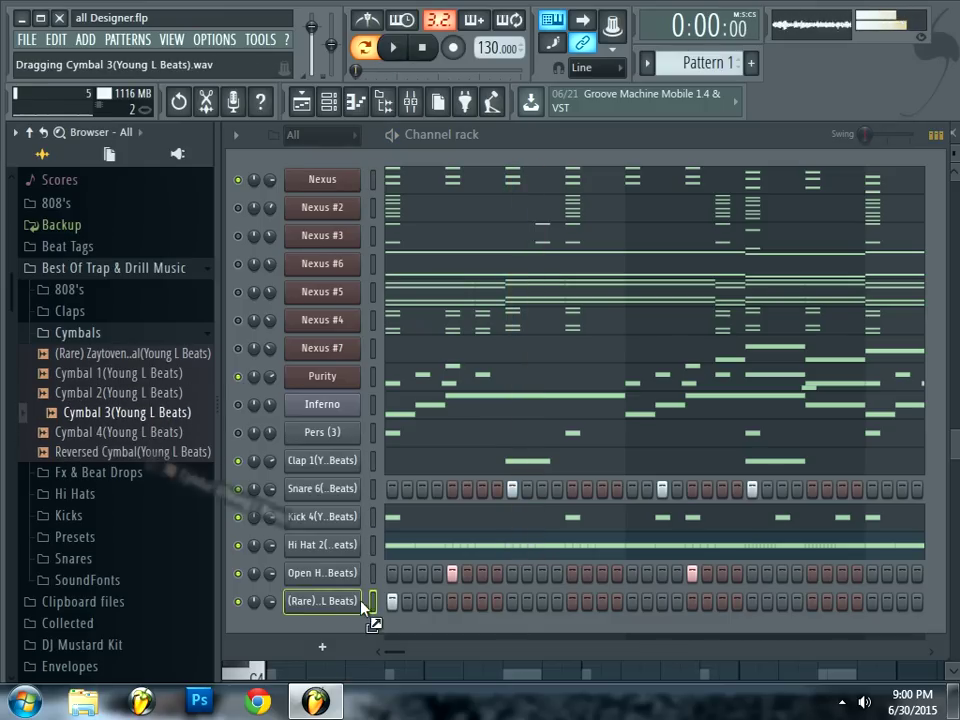
drag(312, 620, 325, 628)
right_click(340, 630)
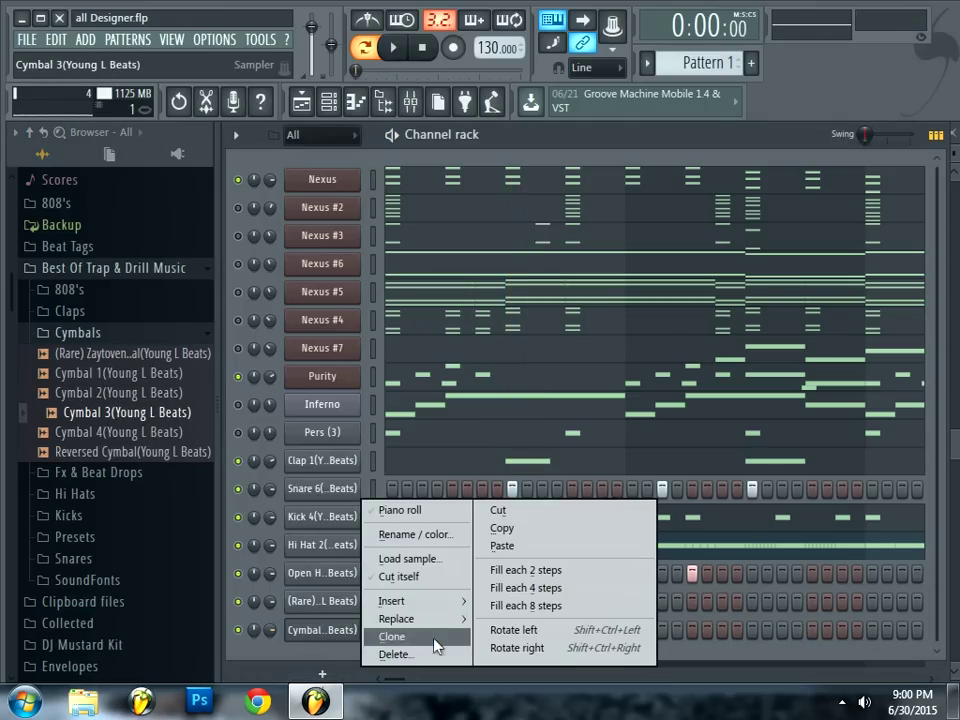
click(530, 608)
key(space)
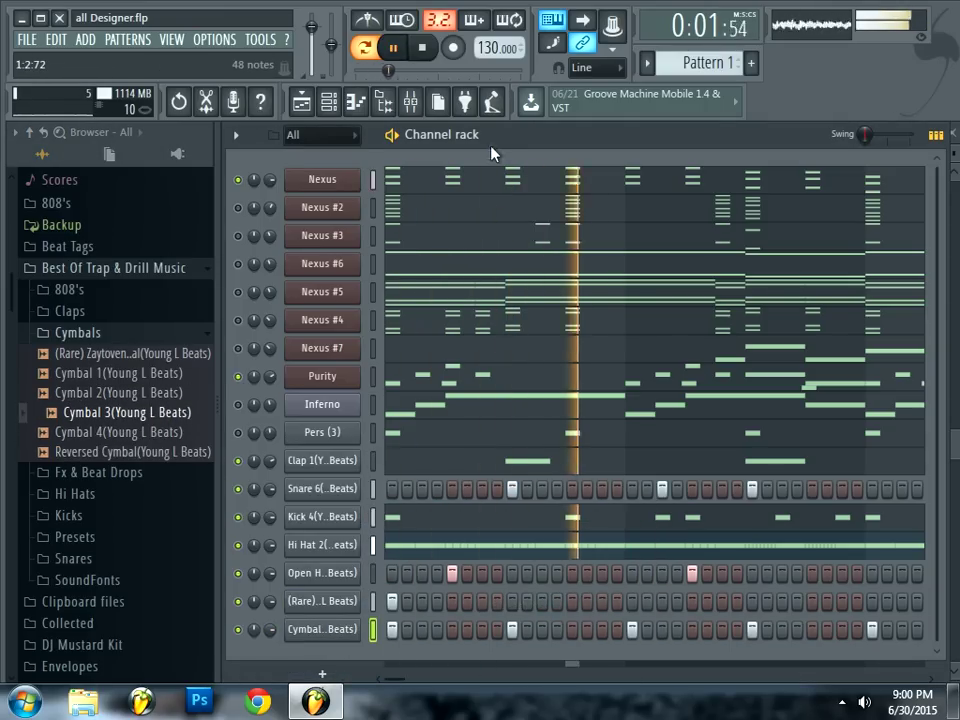
drag(491, 153, 504, 139)
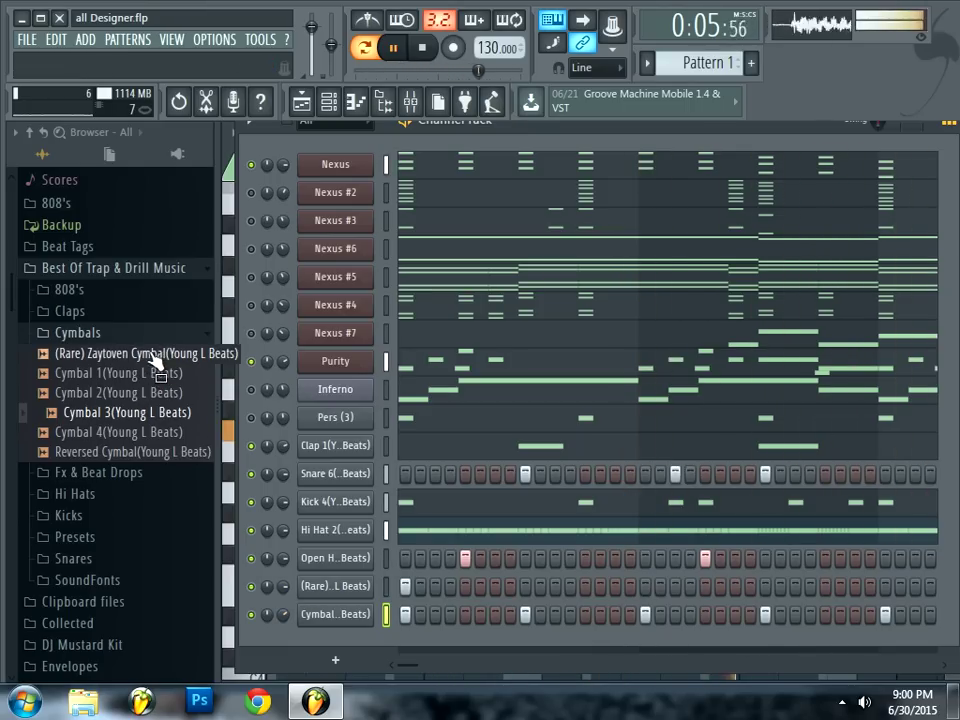
Unmute the Pers (3) channel
click(122, 336)
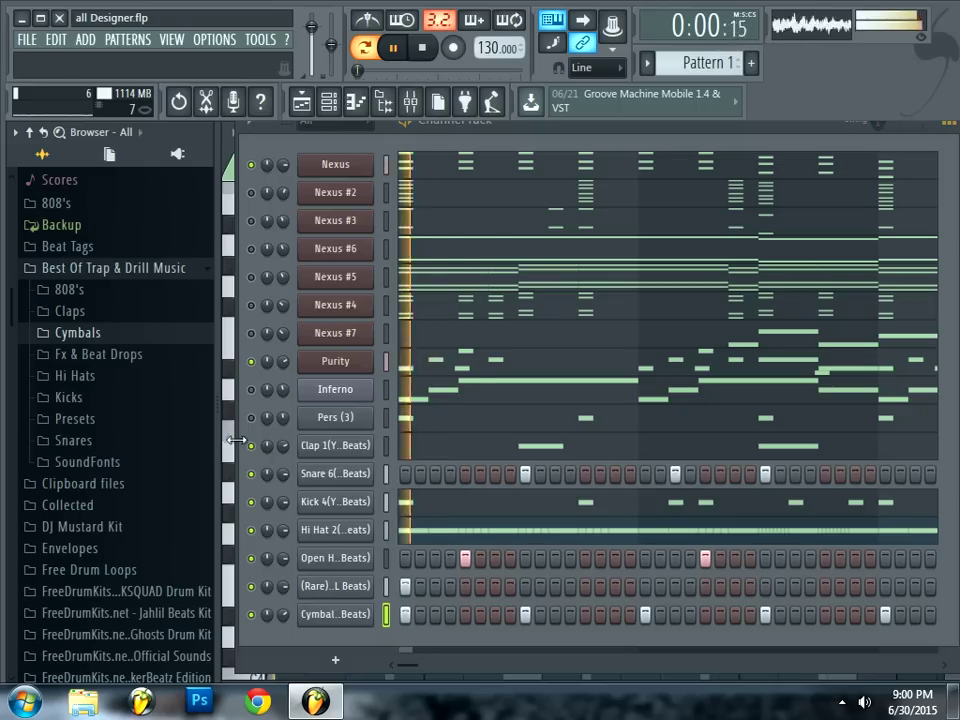
click(251, 418)
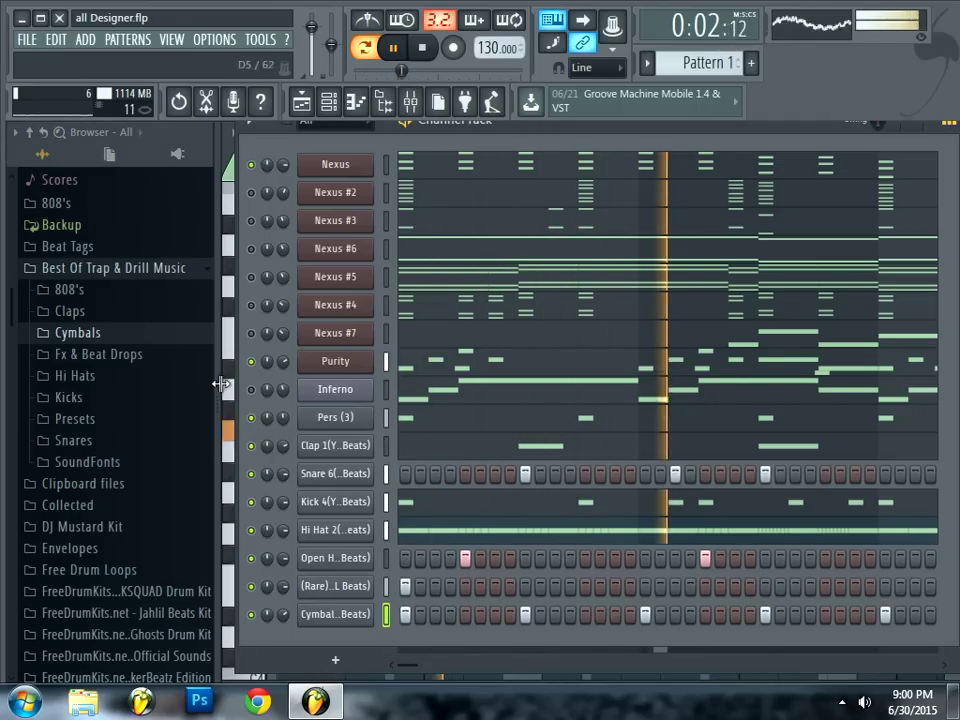
click(135, 366)
click(135, 366)
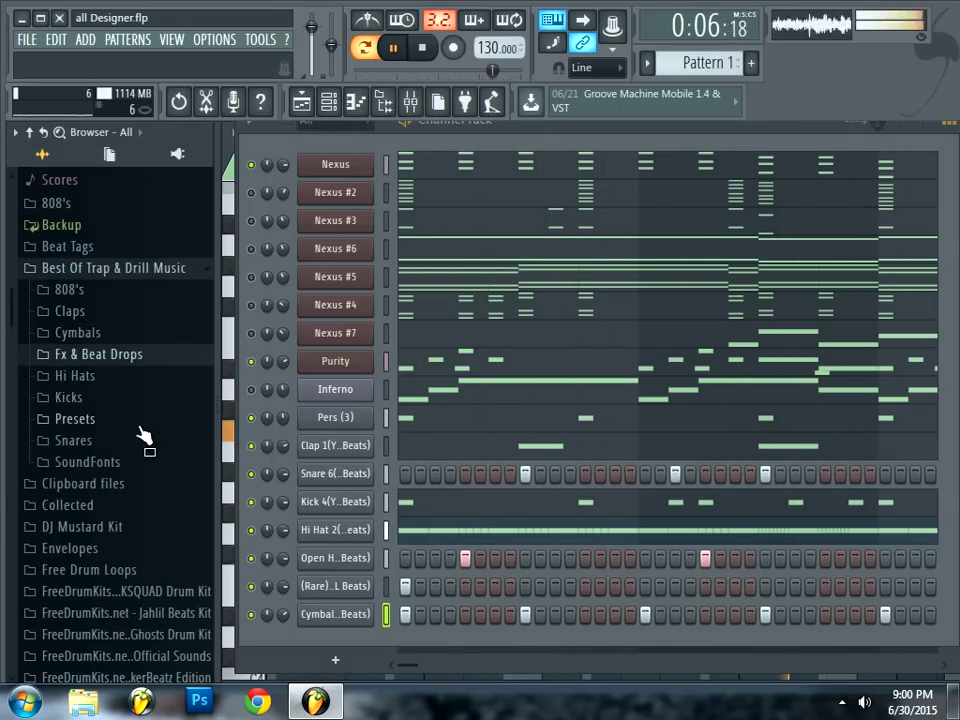
Audition the 808 samples in the Best Of Trap & Drill Music folder with playback stopped
click(125, 290)
key(space)
click(123, 312)
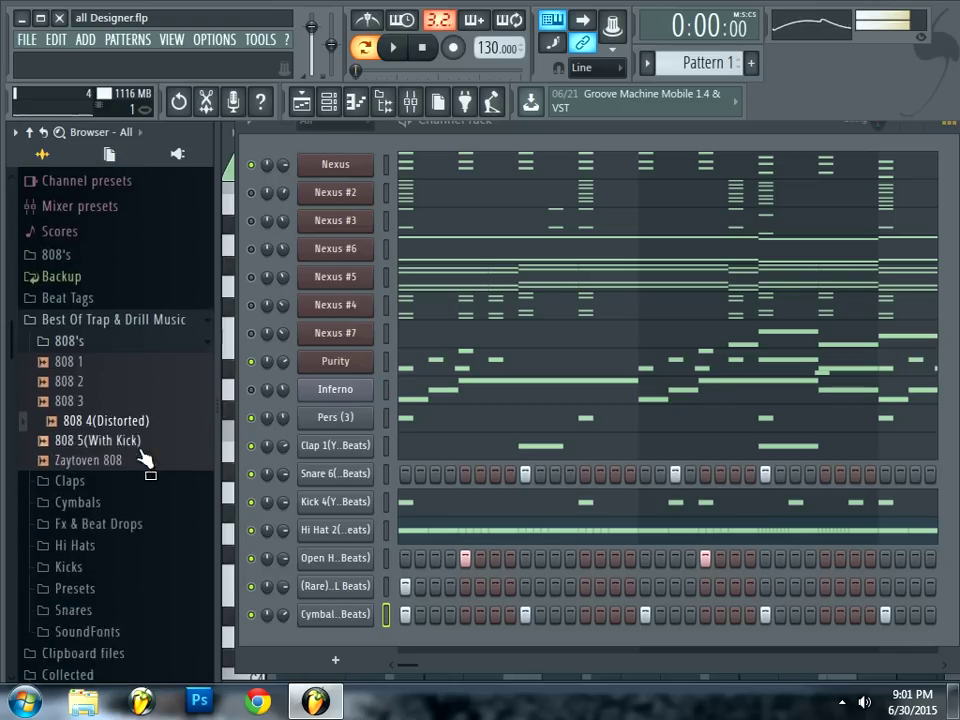
click(140, 324)
scroll(130, 320, up, 4)
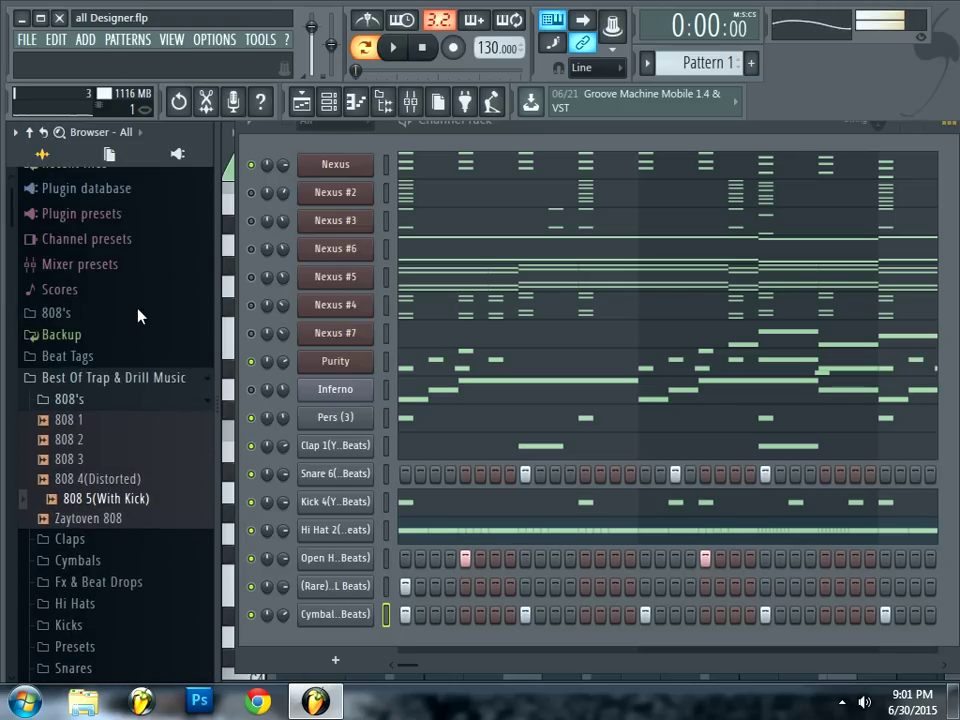
Add the 808 channel preset as a new channel and review its sample and polyphony settings
click(140, 284)
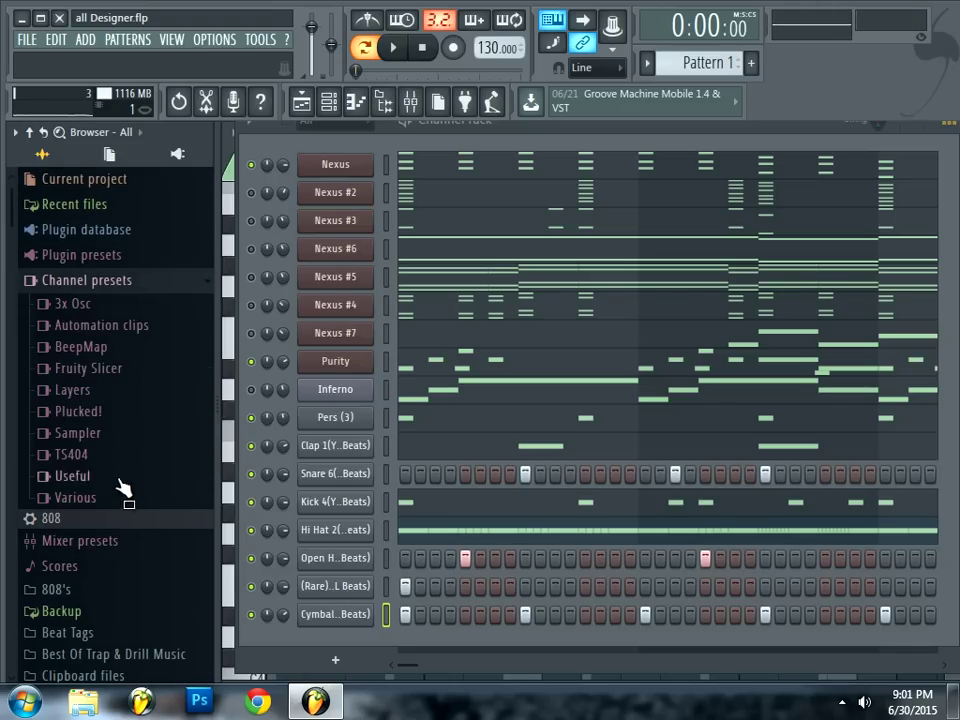
drag(318, 650, 380, 657)
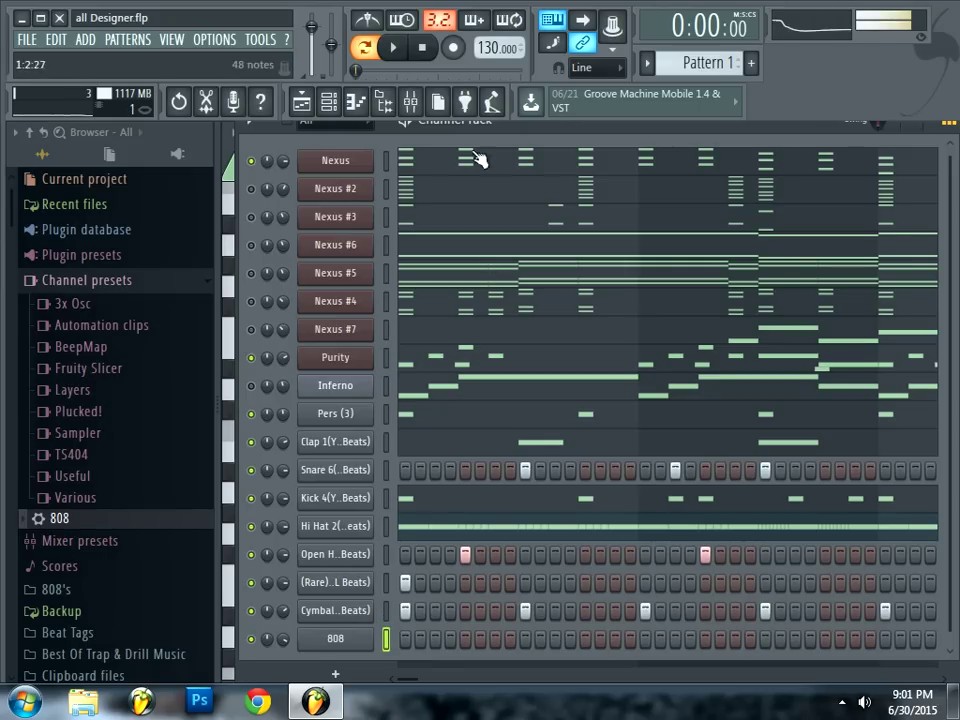
click(335, 638)
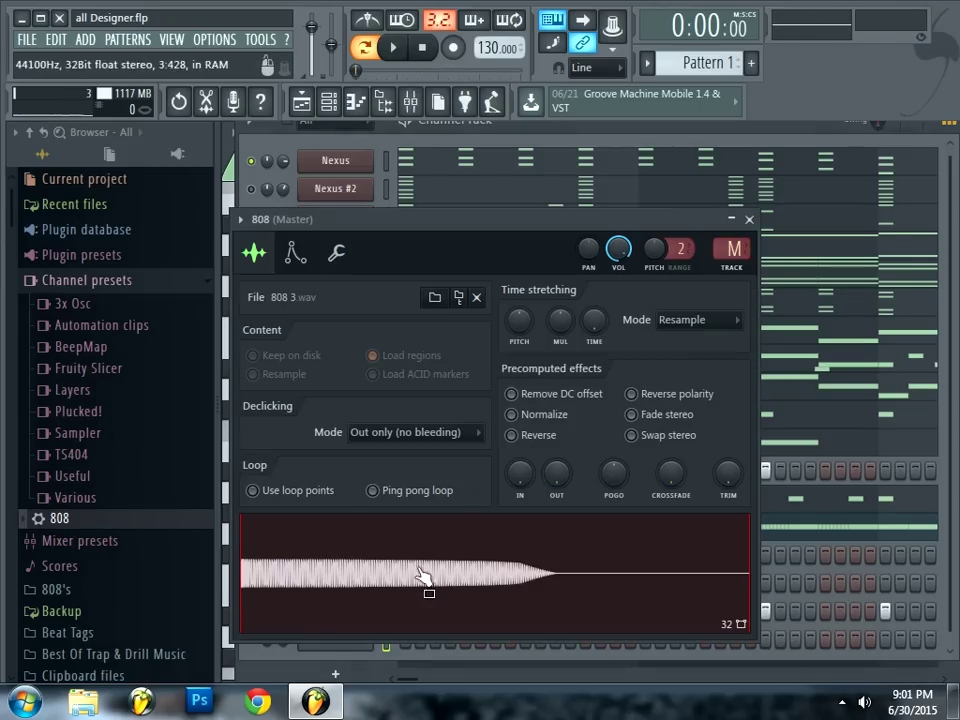
click(335, 258)
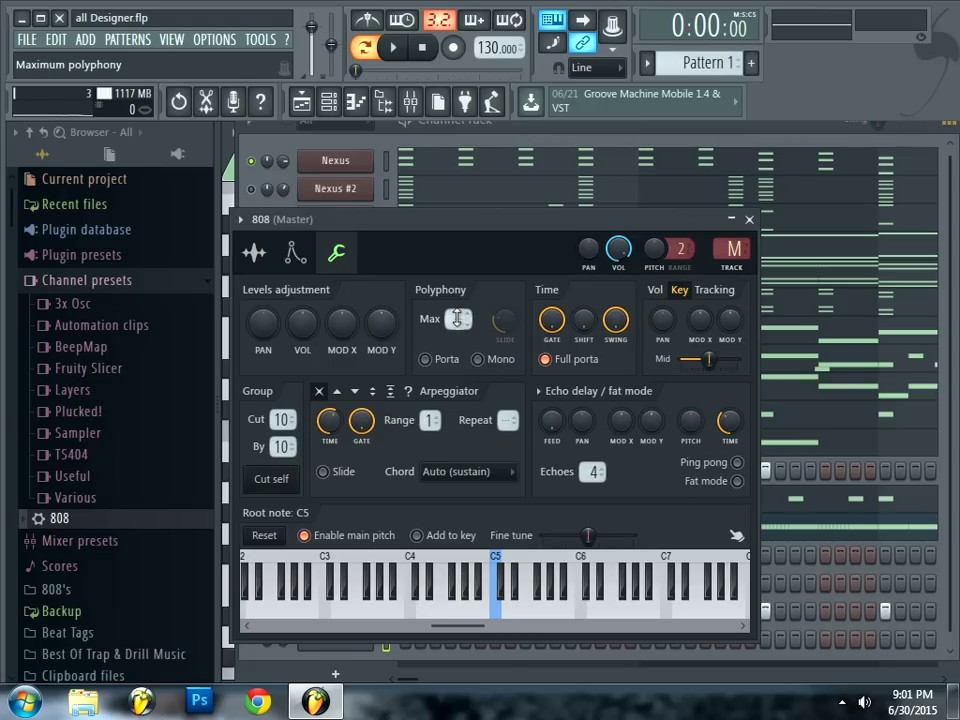
click(749, 220)
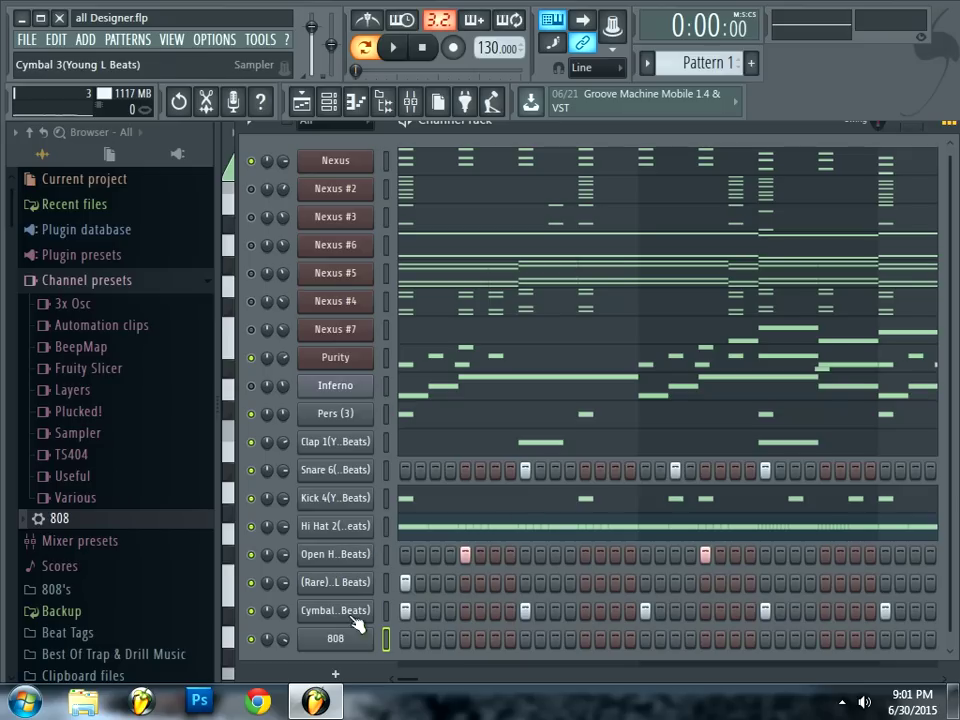
Copy the Kick 4 channel's pattern and paste it into the 808 channel
right_click(333, 500)
click(516, 517)
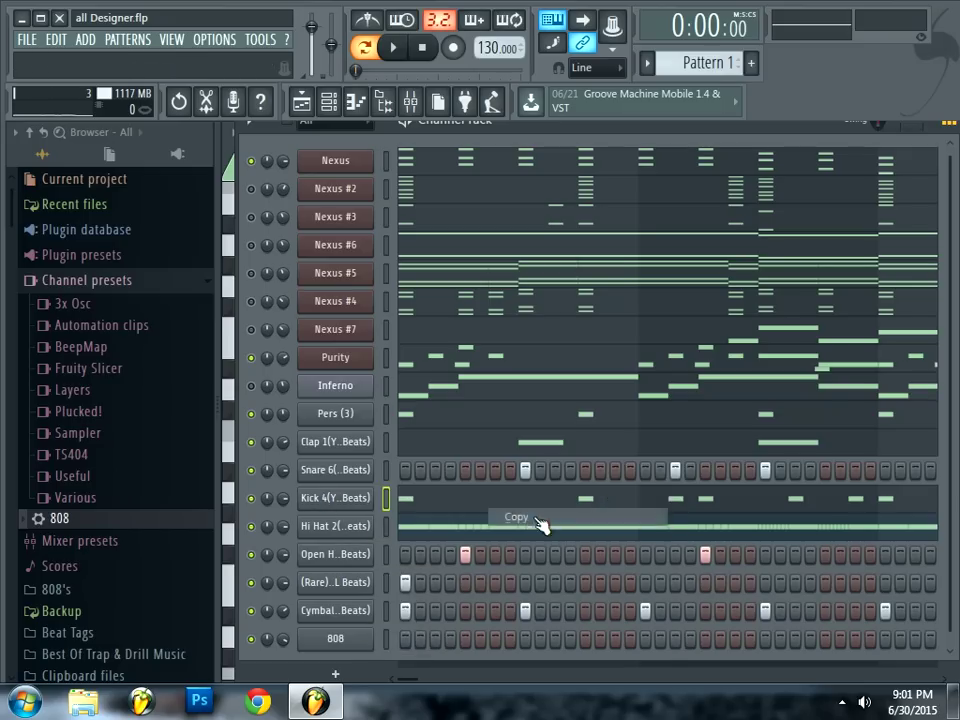
right_click(336, 638)
click(515, 546)
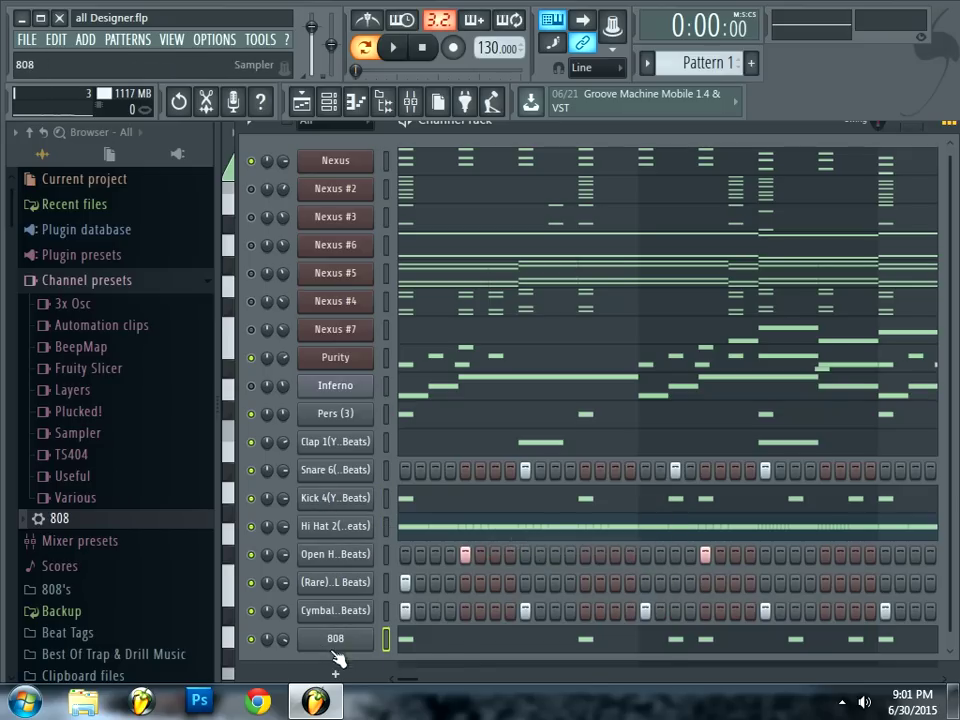
key(space)
Transpose all the 808 notes down one octave to C4 in the piano roll
key(F7)
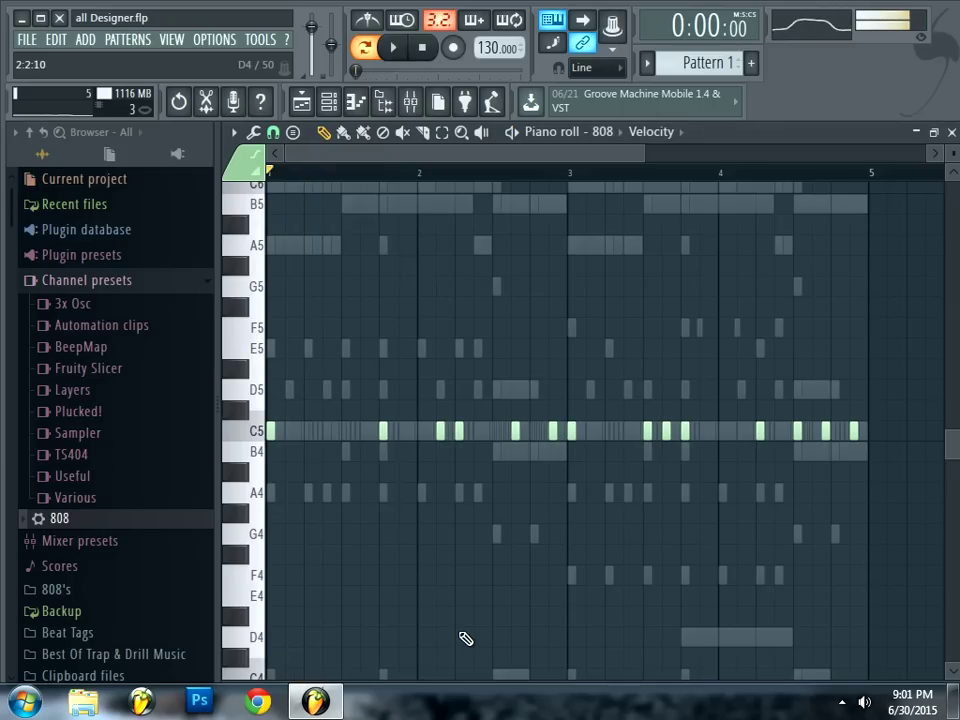
key(ctrl+Down)
key(space)
drag(874, 500, 13, 362)
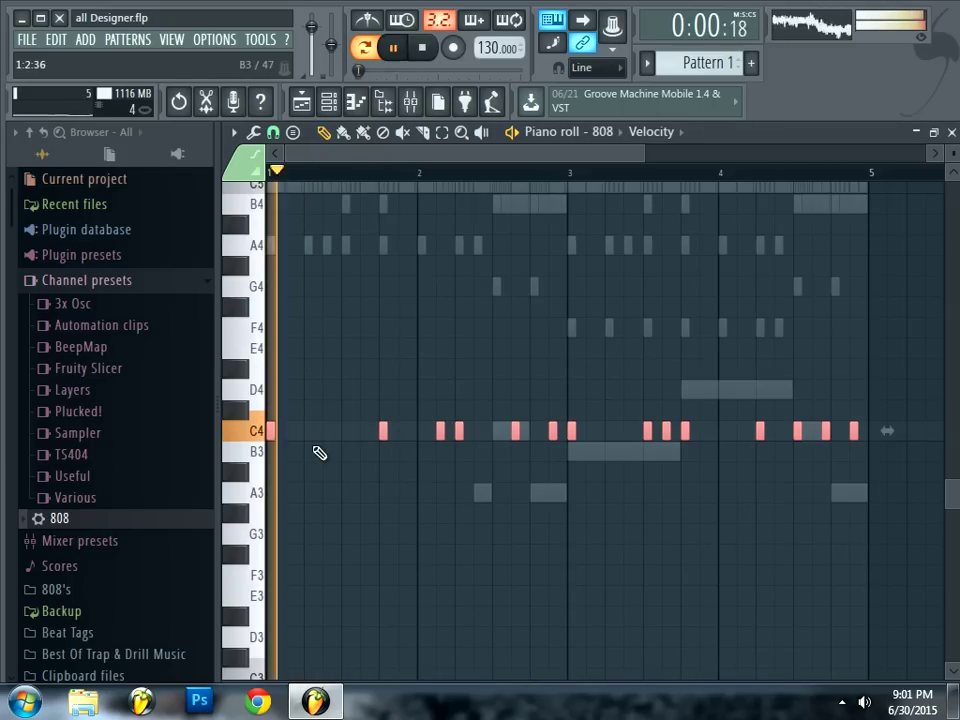
Try the whole 808 line at F4 and D4, and return all its notes to C4
key(space)
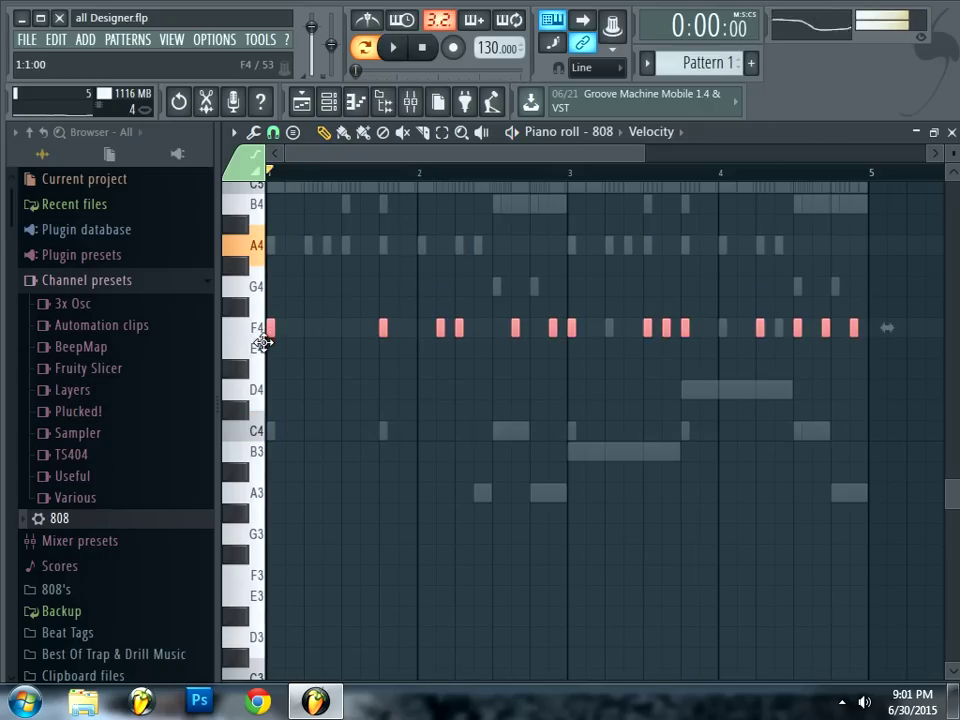
drag(265, 384, 258, 414)
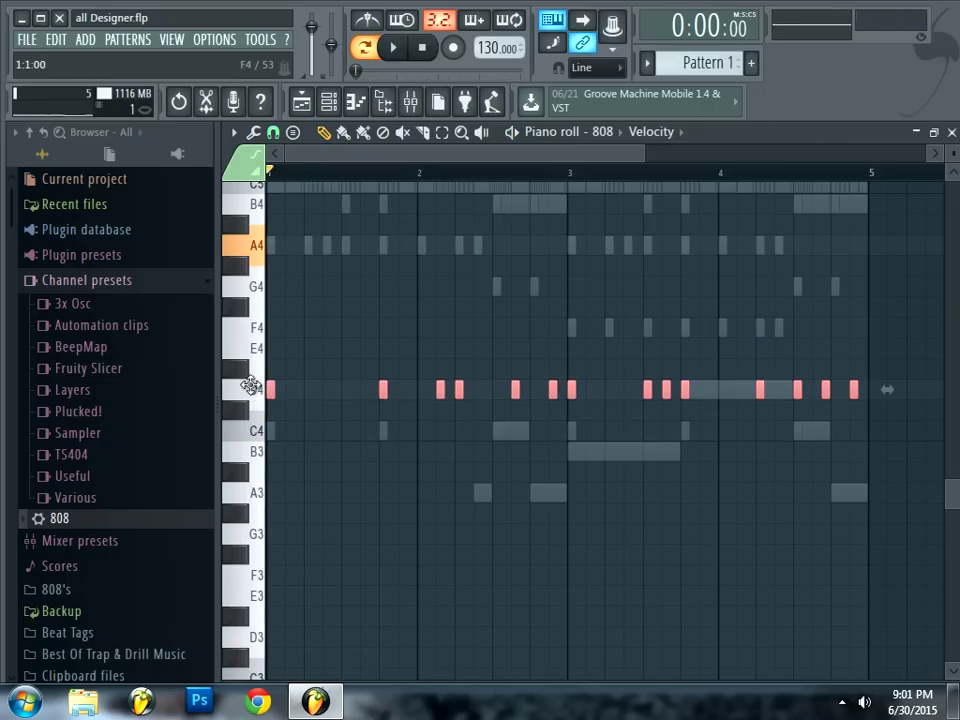
key(space)
drag(265, 409, 261, 431)
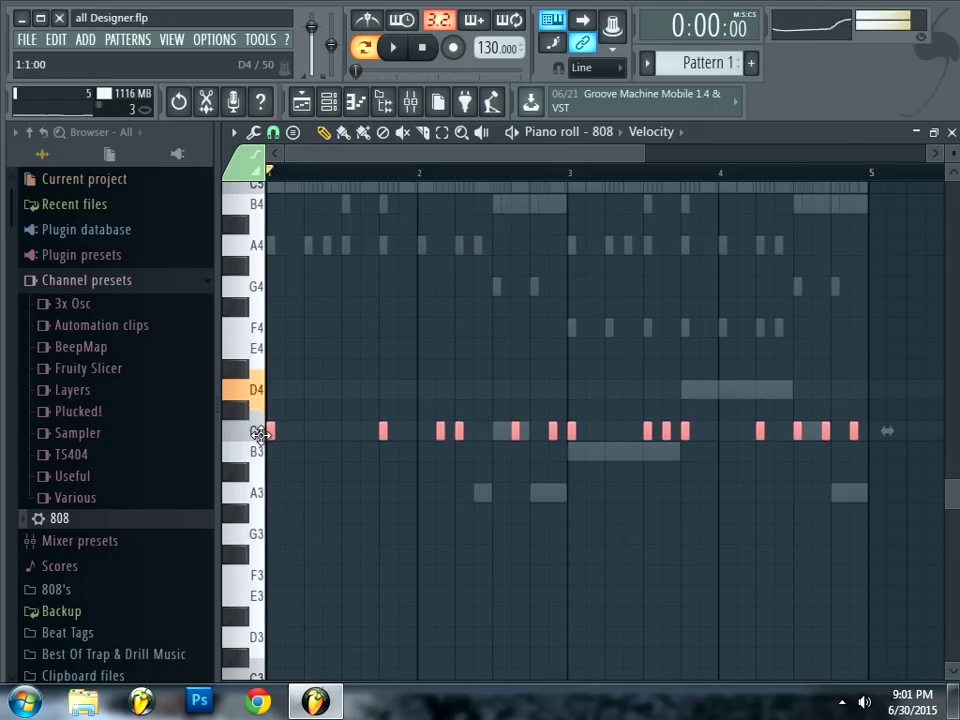
click(338, 362)
Raise the last 808 notes of bars 2 and 3 and the two notes from bar 4 beat 3 to F4, and the final note to G4
key(space)
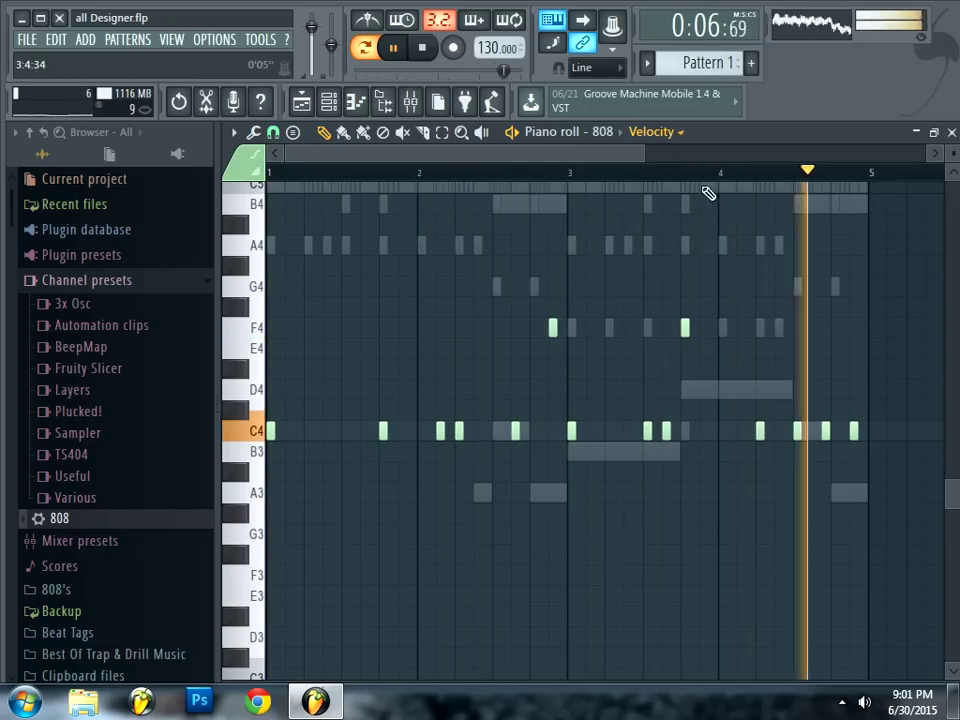
drag(797, 430, 793, 326)
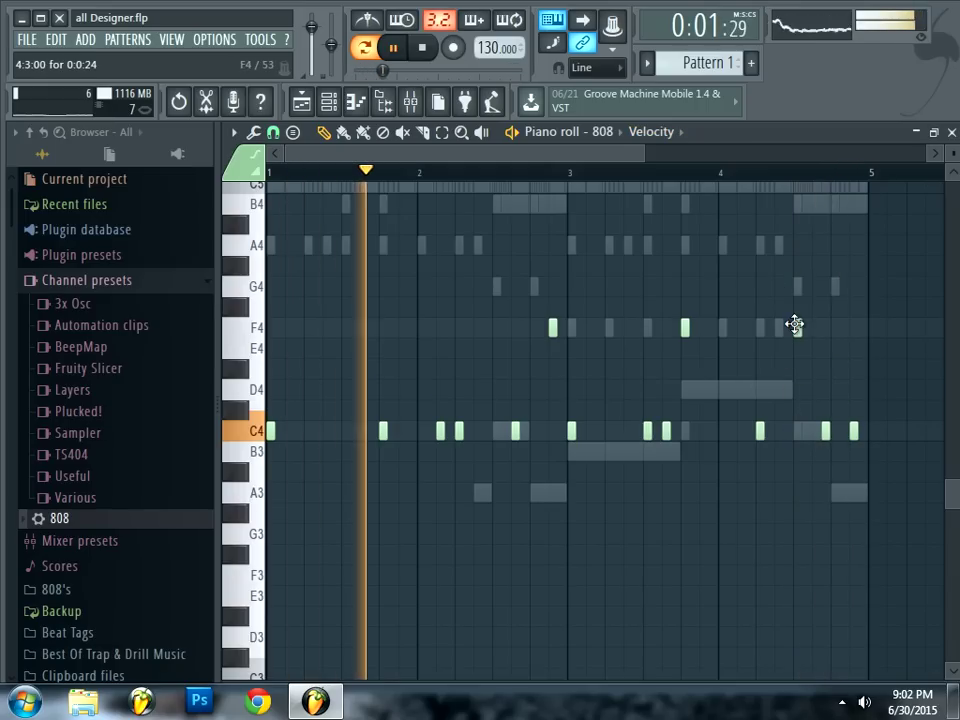
drag(827, 443, 823, 326)
drag(852, 428, 849, 280)
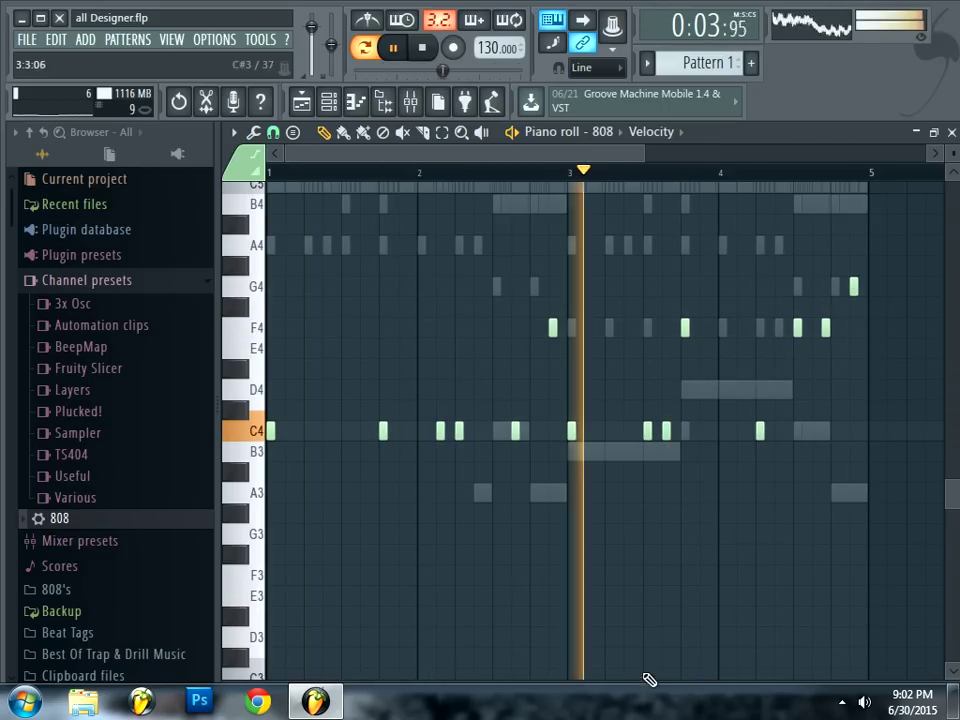
Show channel pitch in the 808's event lane and enlarge the lane
click(680, 141)
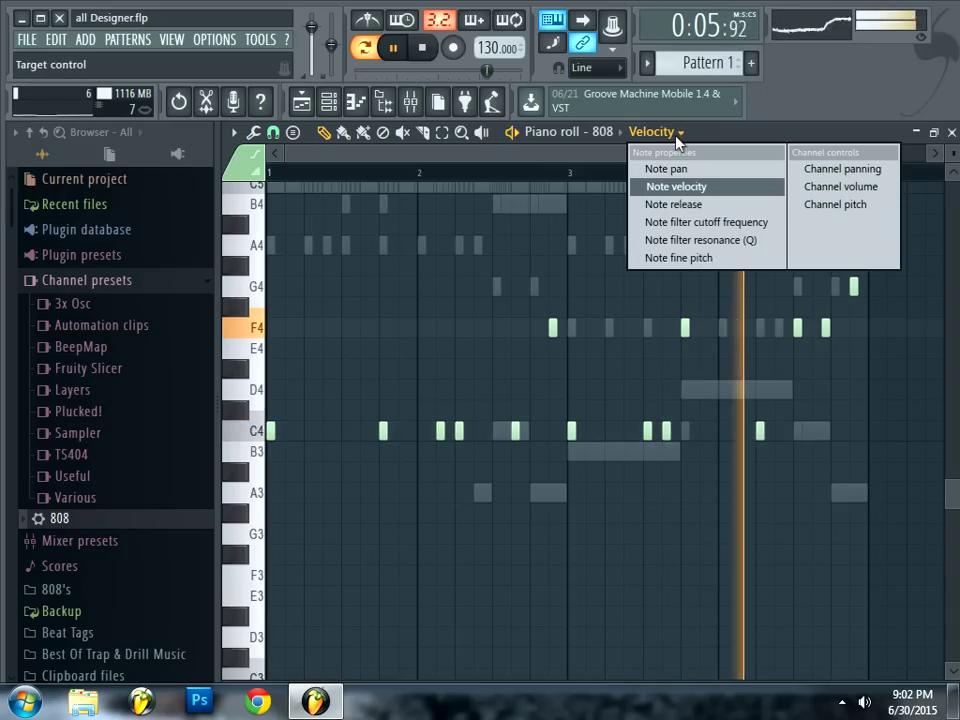
click(868, 204)
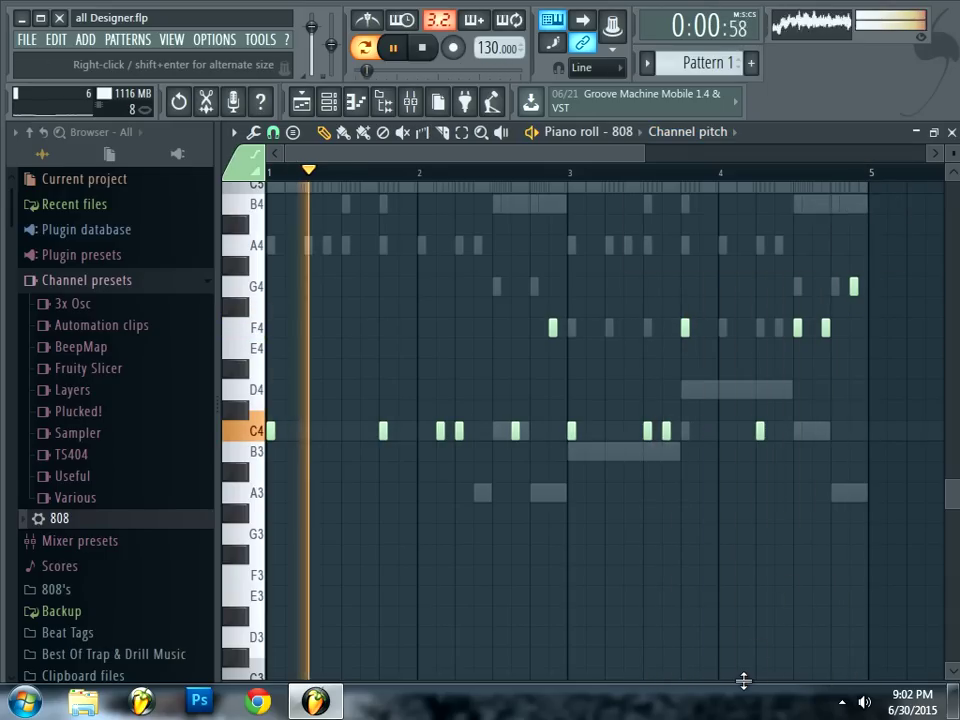
mouse_move(746, 681)
mouse_down()
mouse_move(718, 317)
mouse_move(709, 381)
mouse_move(735, 440)
mouse_up()
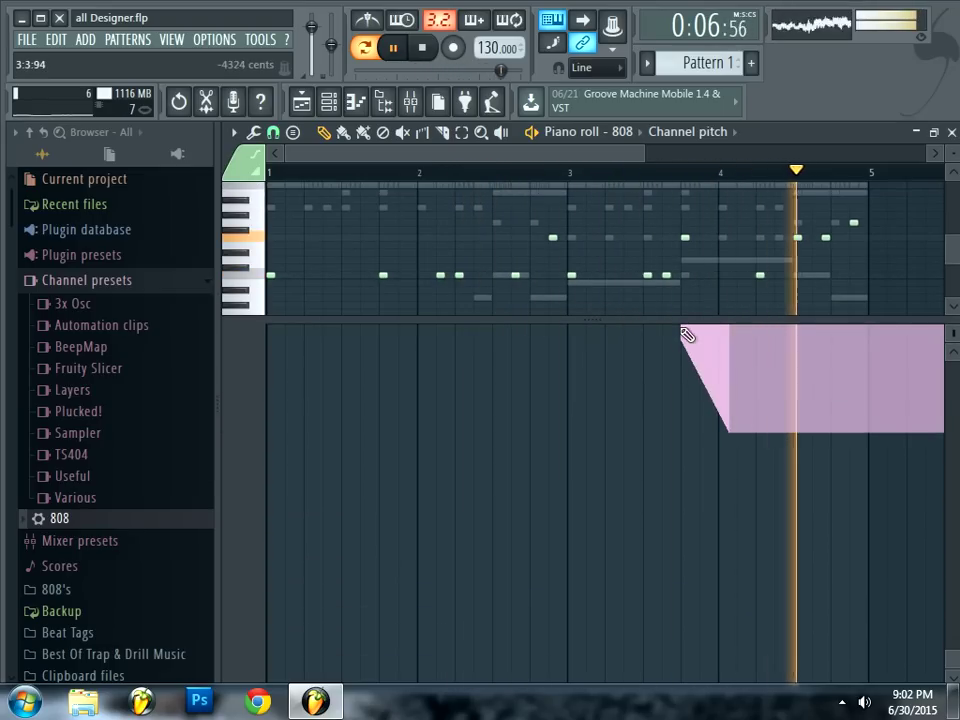
Try drawing a falling channel pitch slide from bar 3 beat 4 to the start of bar 4
scroll(731, 416, up, 3)
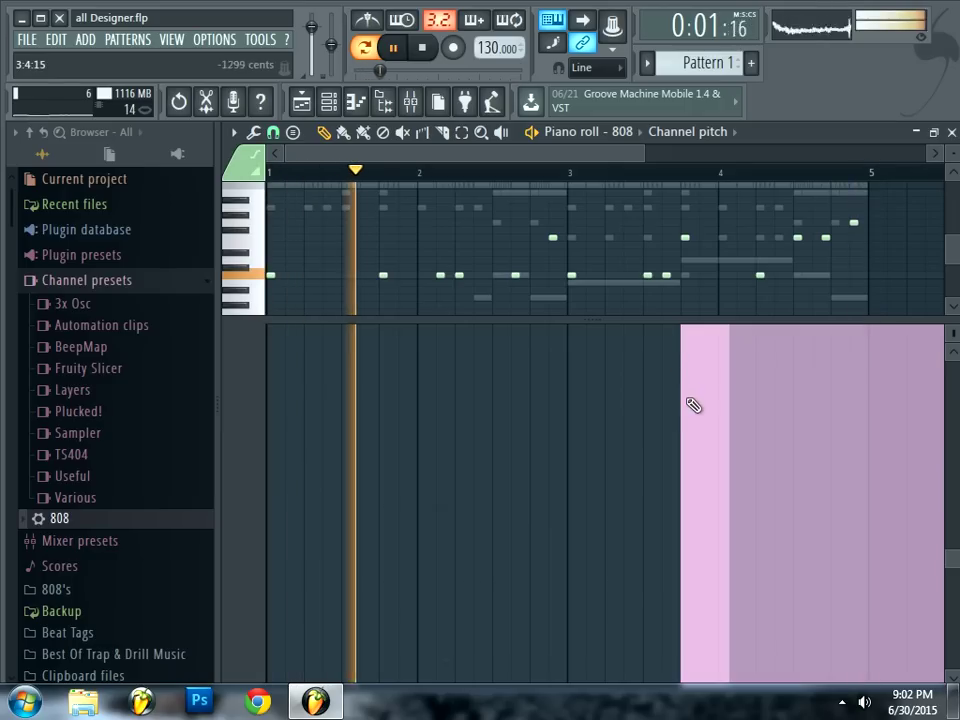
scroll(691, 410, up, 4)
scroll(805, 380, down, 1)
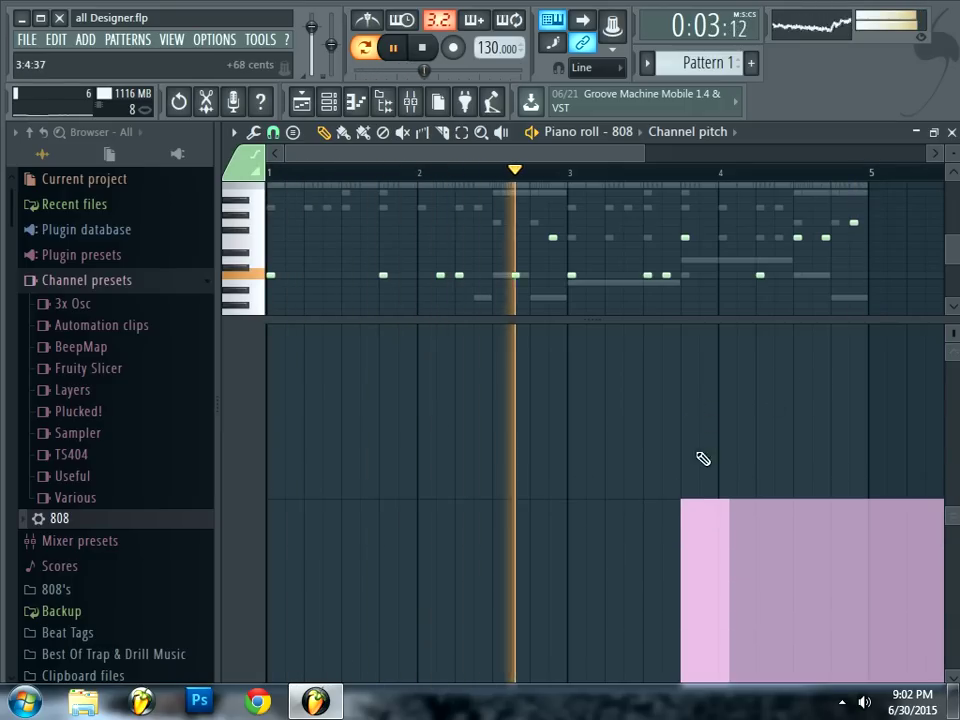
mouse_move(684, 503)
mouse_down()
mouse_move(689, 479)
mouse_move(724, 572)
mouse_up()
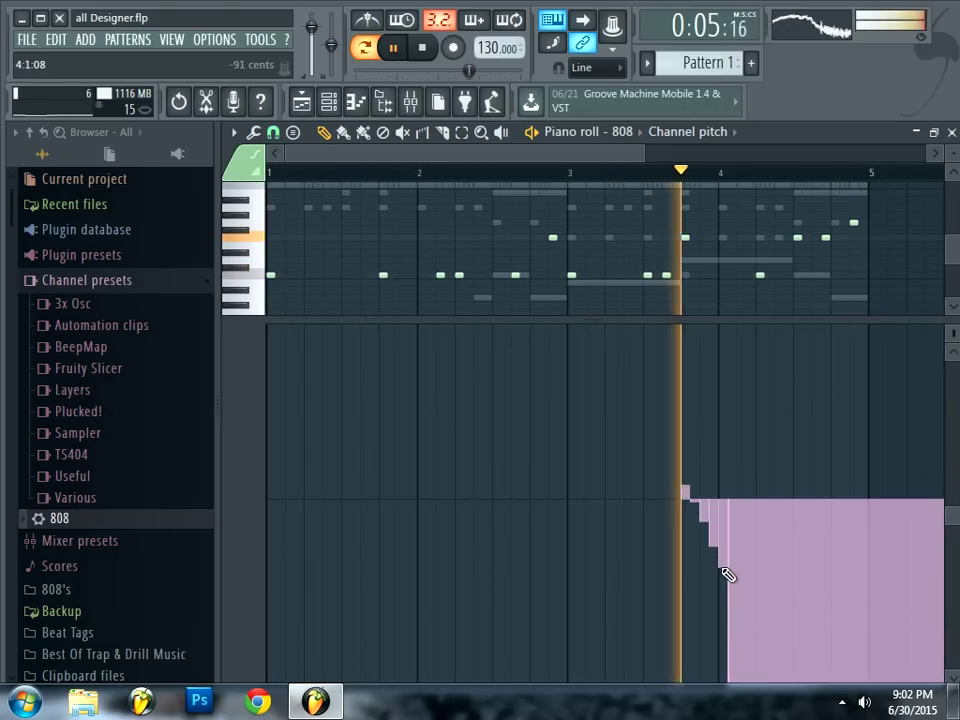
Redraw the 808's channel pitch as a steeper fall from bar 3 beat 4, returning to 0 cents just after bar 4 starts
mouse_move(724, 525)
mouse_down()
mouse_move(748, 454)
mouse_move(693, 335)
mouse_up()
drag(682, 400, 765, 653)
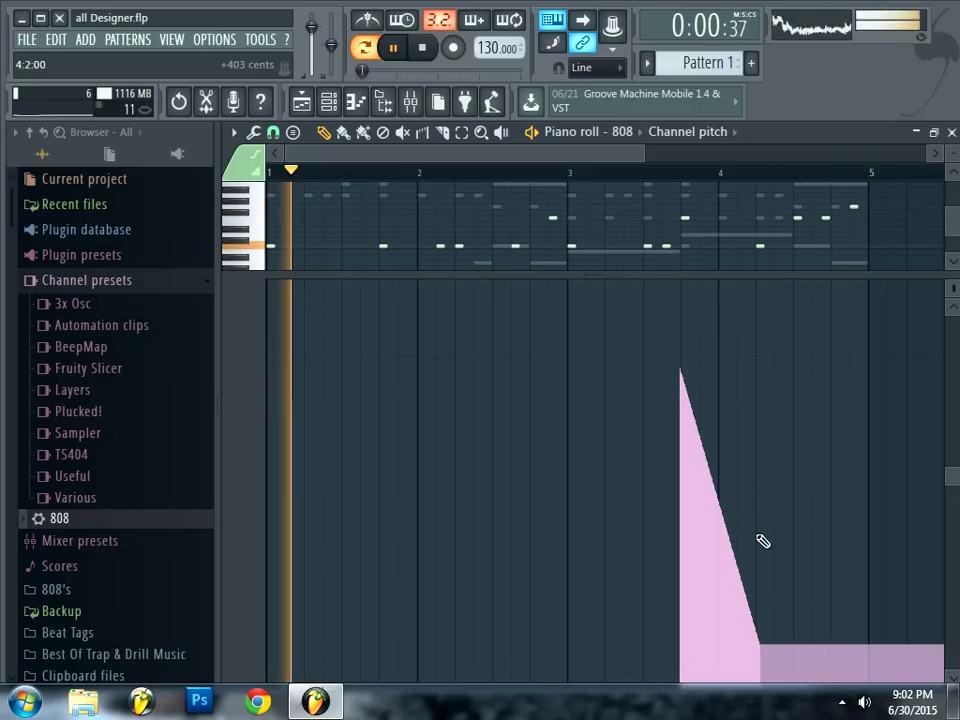
mouse_move(712, 467)
mouse_down()
mouse_move(735, 688)
mouse_move(746, 553)
mouse_move(776, 561)
mouse_move(736, 565)
mouse_up()
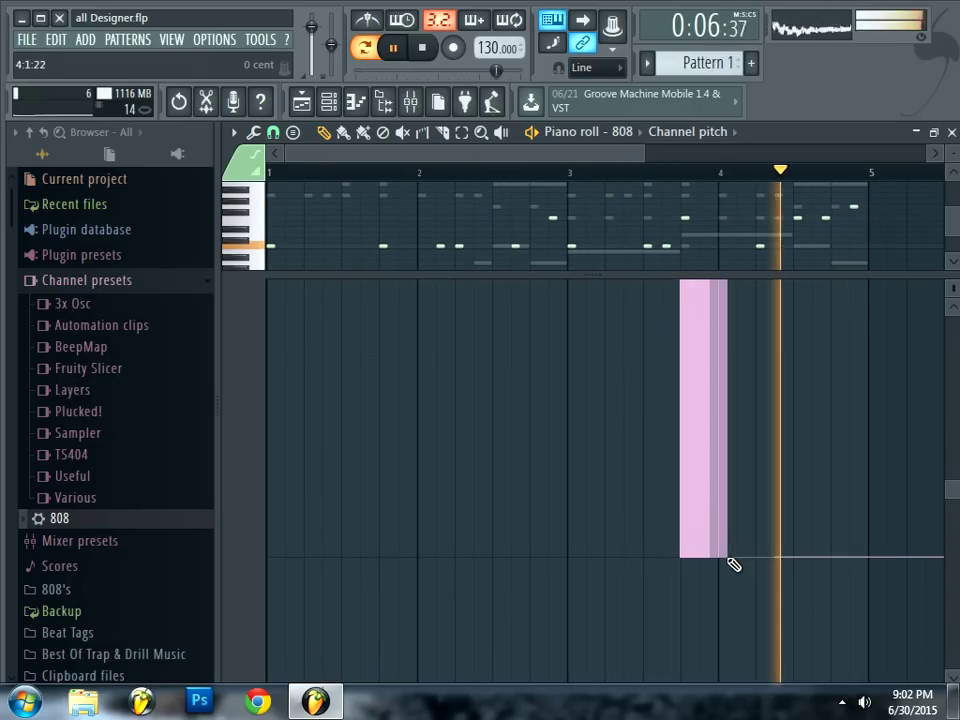
scroll(750, 405, up, 3)
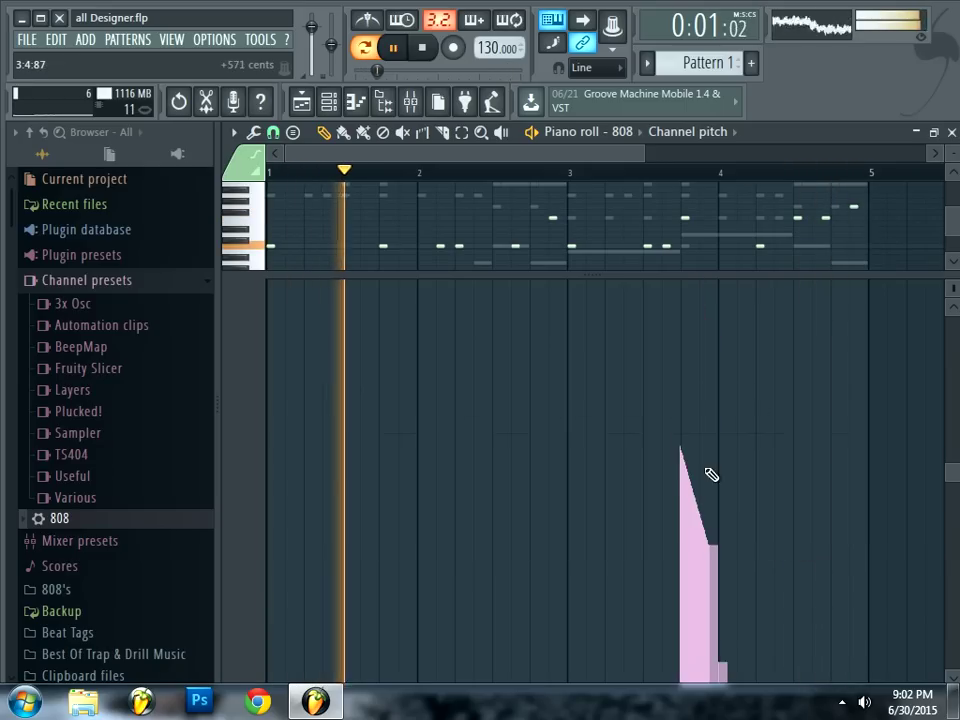
mouse_move(681, 459)
mouse_down()
mouse_move(717, 625)
mouse_move(710, 688)
mouse_move(739, 669)
mouse_move(740, 705)
mouse_move(735, 681)
mouse_move(760, 680)
mouse_move(776, 429)
mouse_move(797, 465)
mouse_move(795, 516)
mouse_move(778, 348)
mouse_move(793, 401)
mouse_move(793, 665)
mouse_move(778, 686)
mouse_move(759, 684)
mouse_move(739, 510)
mouse_move(701, 508)
mouse_move(688, 534)
mouse_move(687, 500)
mouse_up()
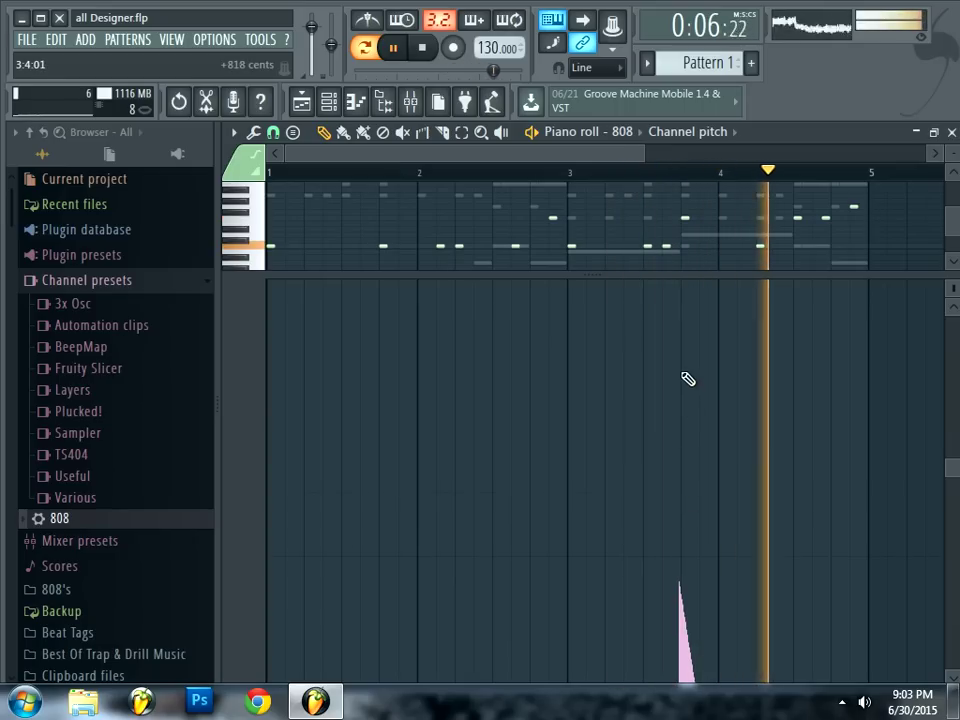
Add the Zaytoven Chant sample from the Zaytoven kit's Chant folder as a new channel below the 808
click(329, 101)
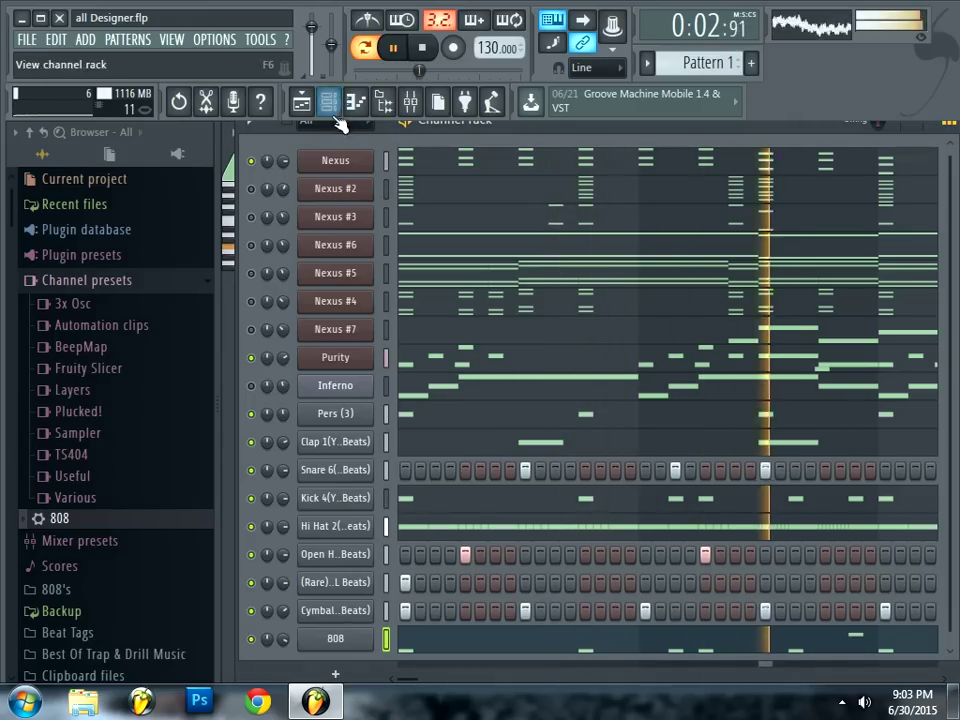
scroll(396, 433, down, 1)
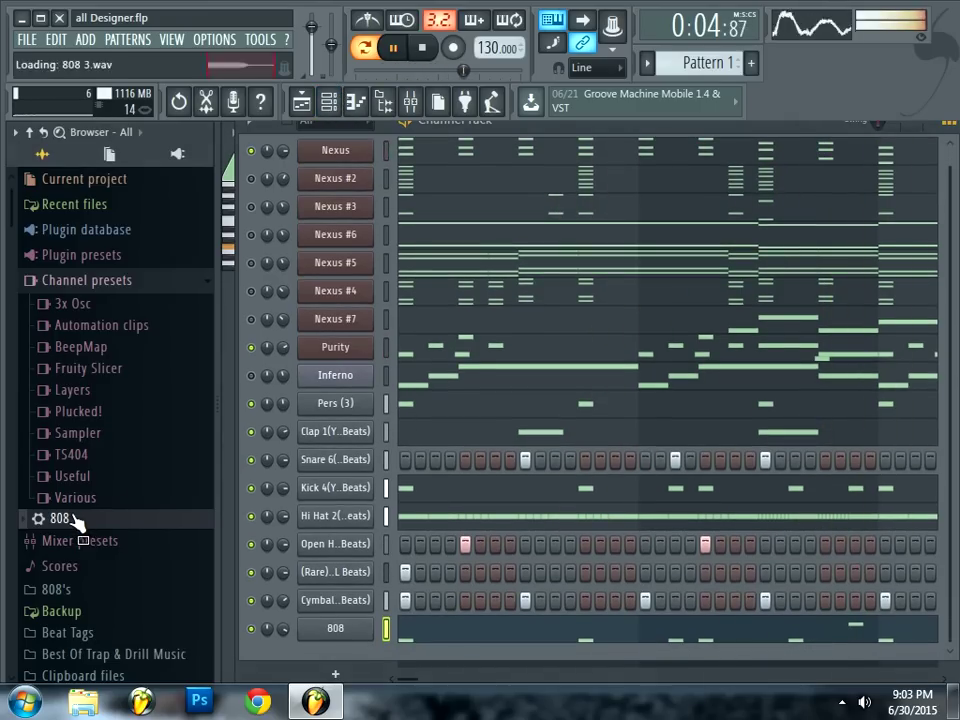
click(36, 141)
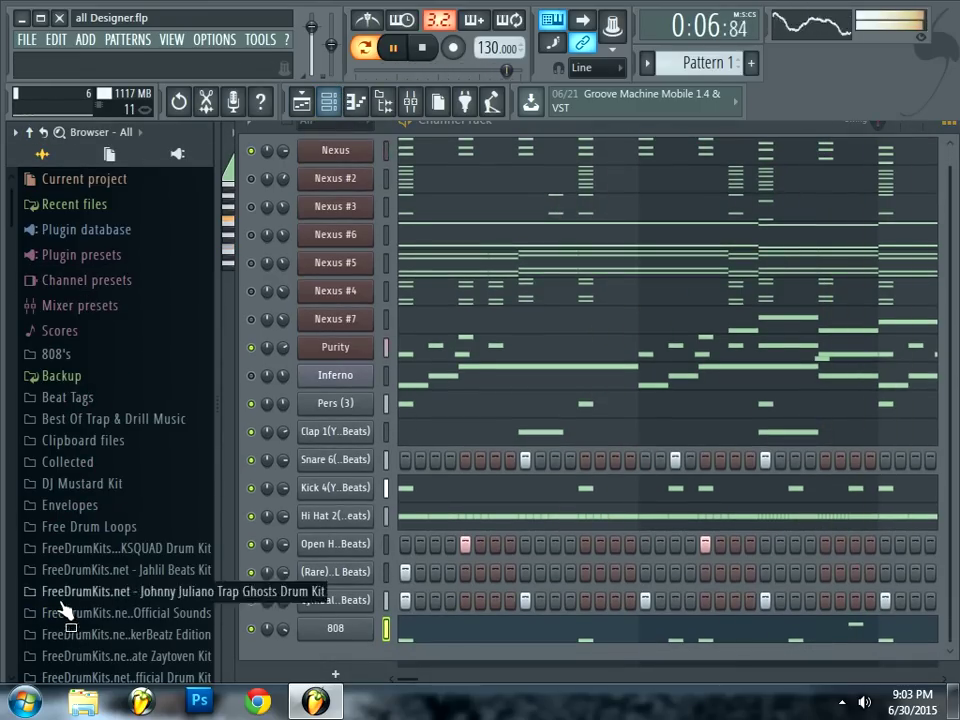
scroll(120, 600, down, 4)
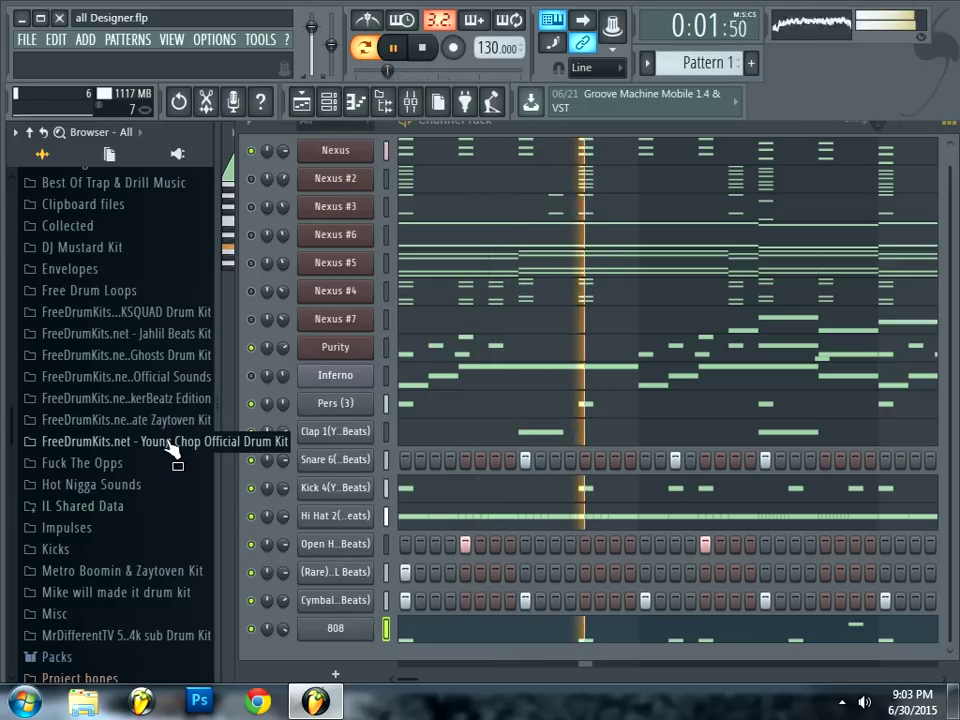
scroll(170, 452, down, 2)
click(172, 301)
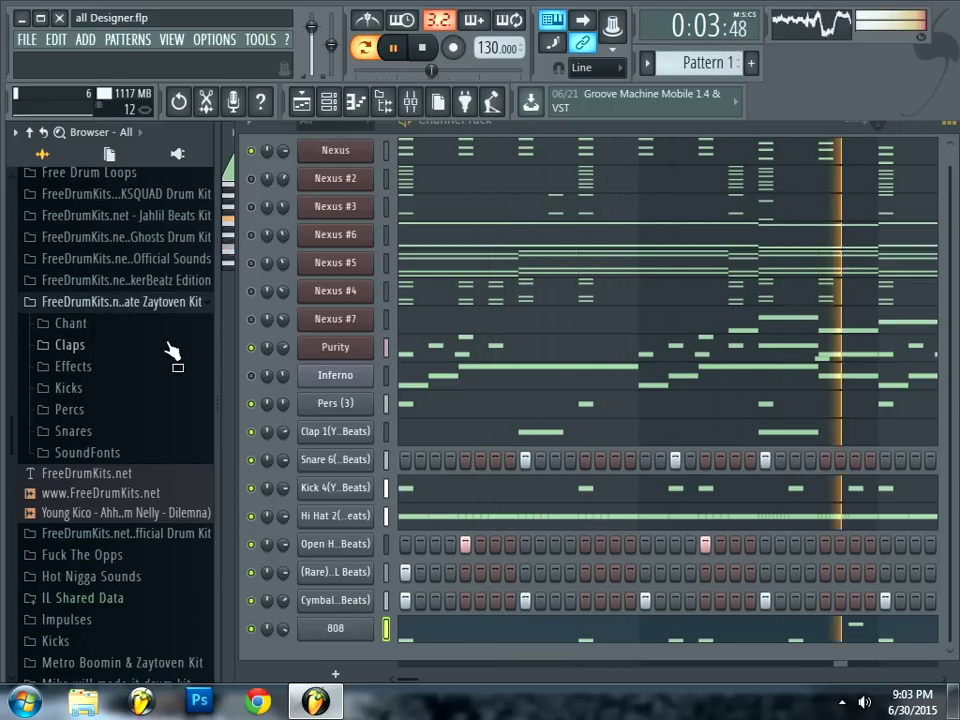
click(115, 347)
click(100, 264)
click(127, 321)
drag(127, 321, 326, 662)
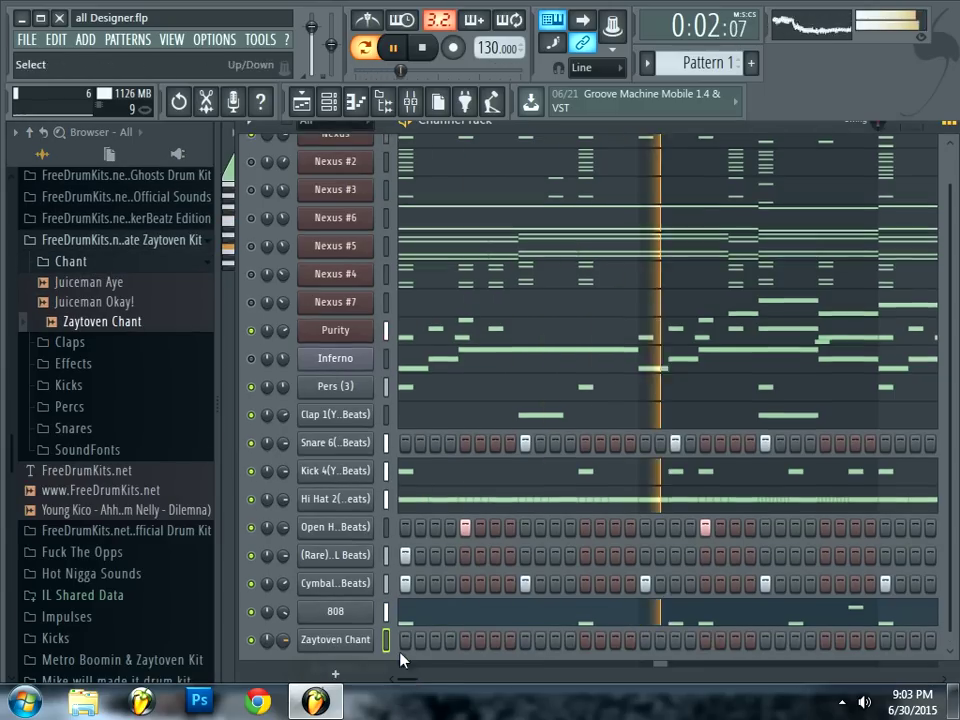
Place the Zaytoven Chant on beats 2 and 4 of every bar across the four-bar pattern
click(465, 638)
key(space)
click(585, 638)
click(705, 638)
click(823, 639)
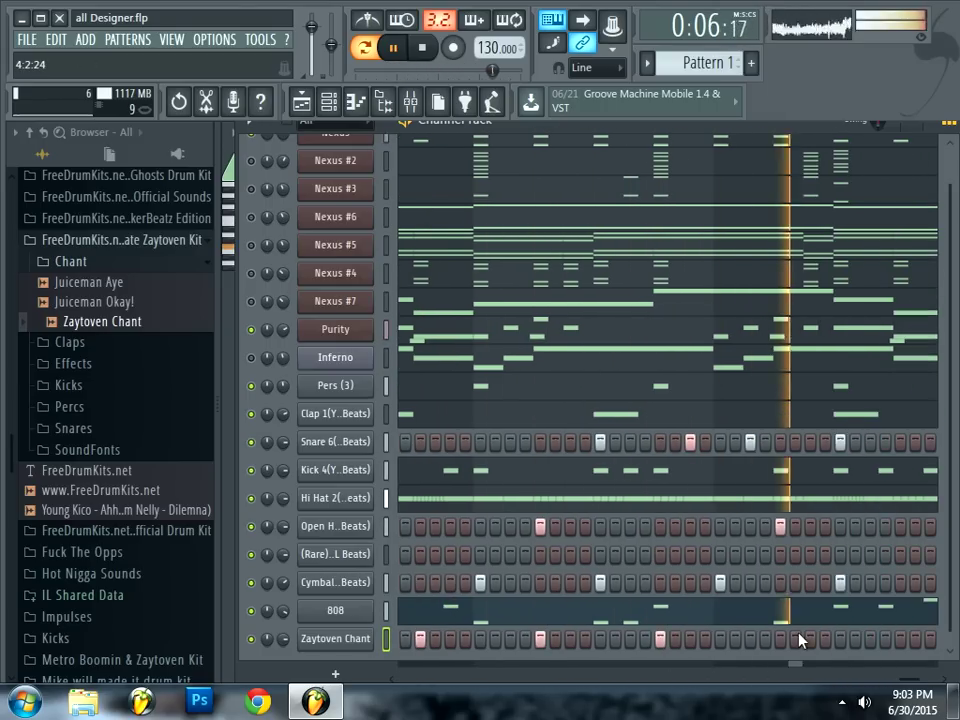
click(795, 639)
click(900, 639)
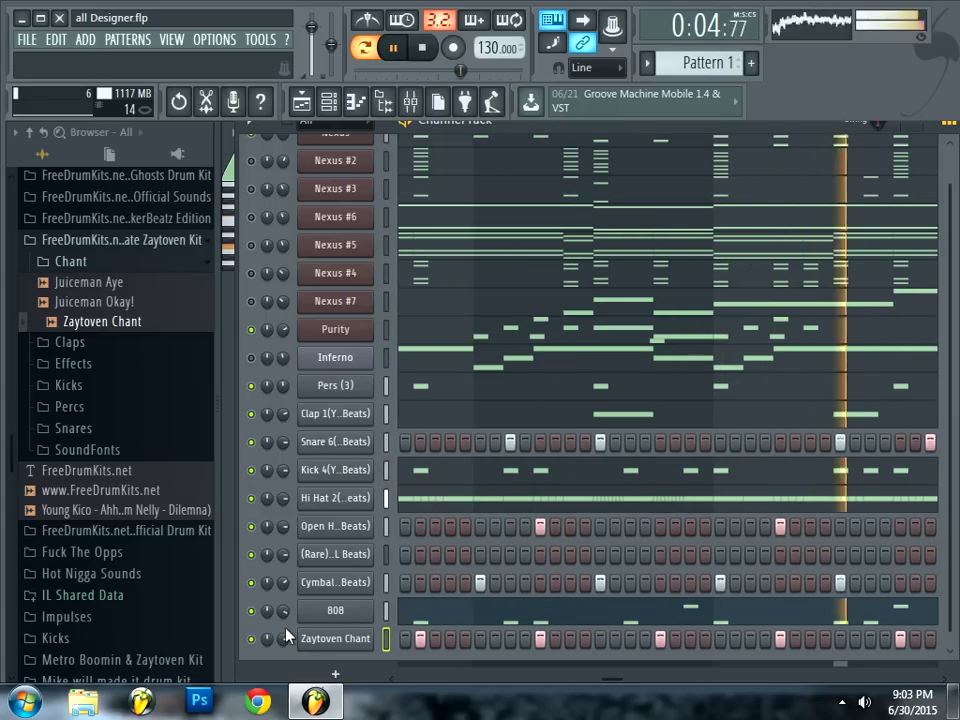
Add Snare 2(Young L Beats) from the Best Of Trap & Drill Music snares as a new channel below Pers (3)
click(31, 133)
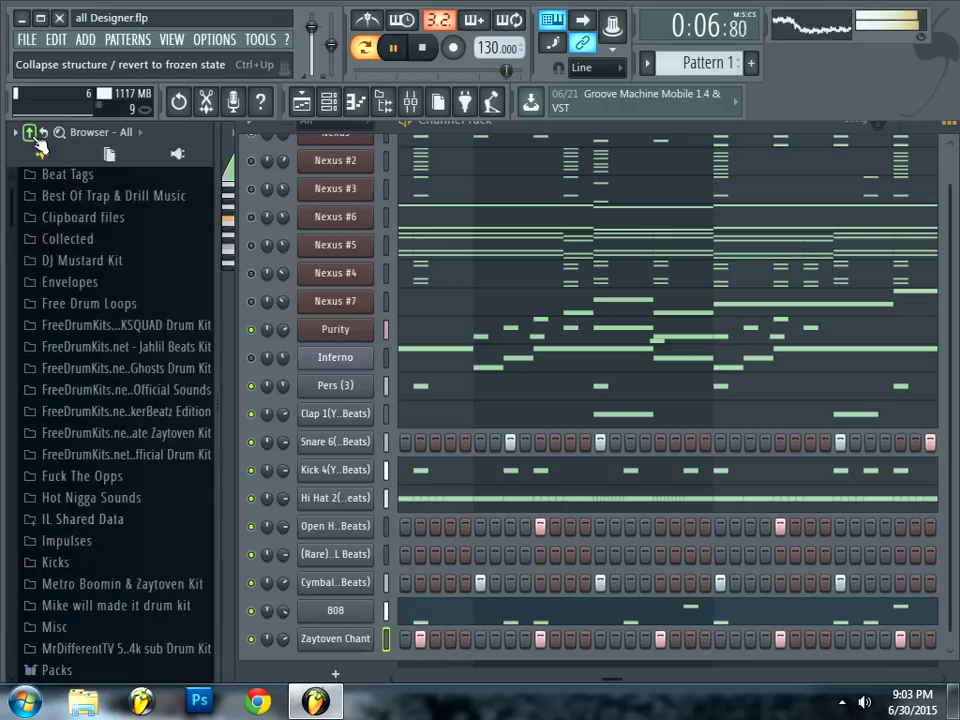
scroll(72, 375, up, 5)
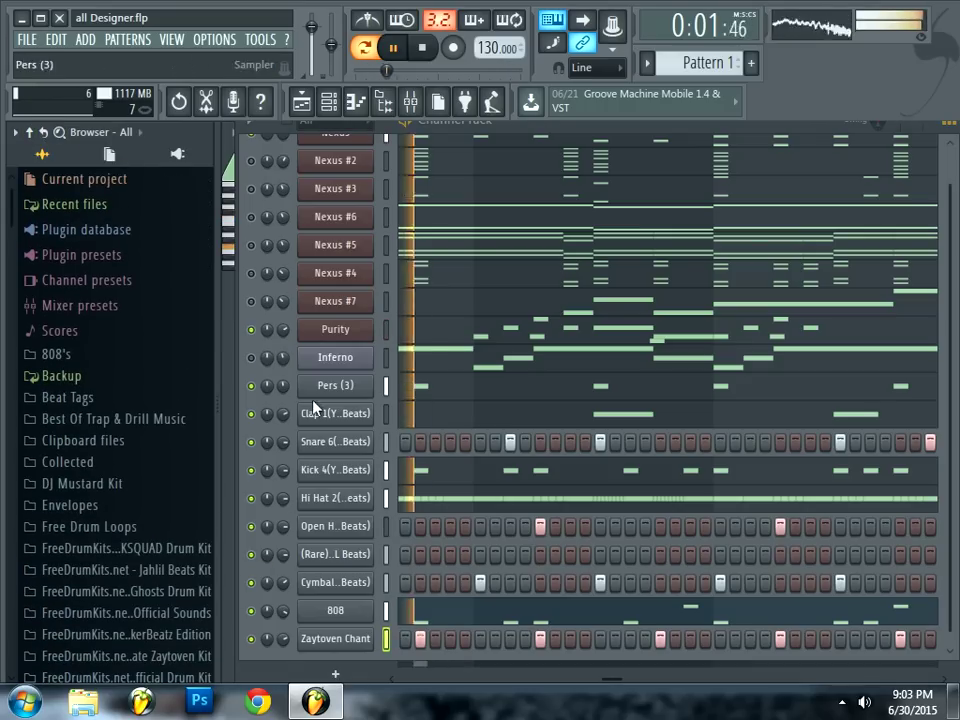
click(150, 420)
key(space)
click(130, 591)
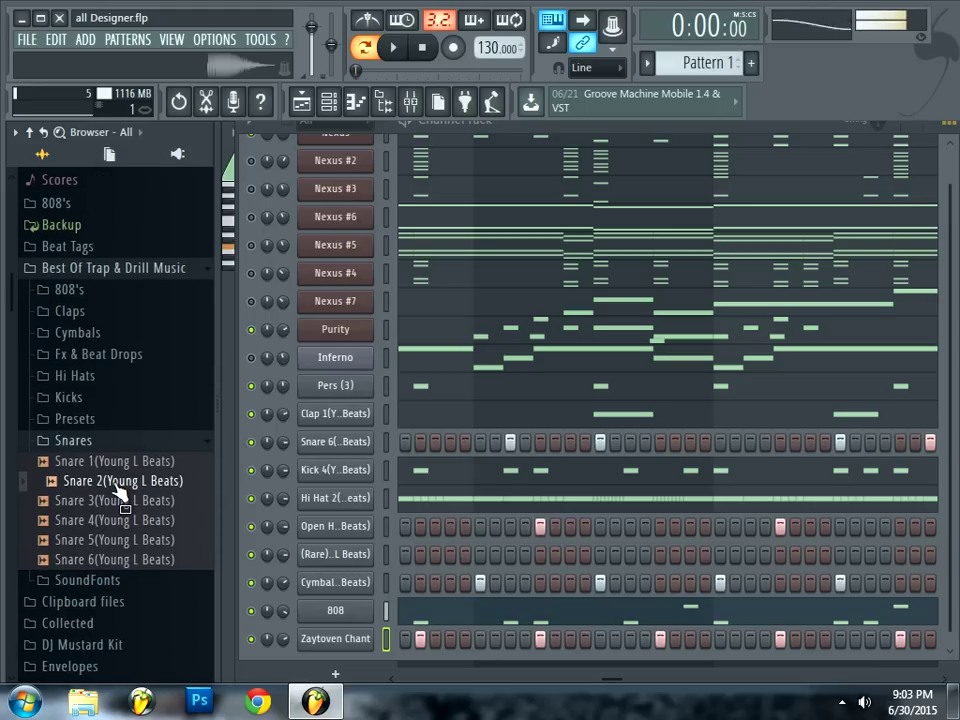
drag(339, 401, 341, 403)
Record Snare 2 hits live at C5 over the four-bar loop and quick quantize them
key(space)
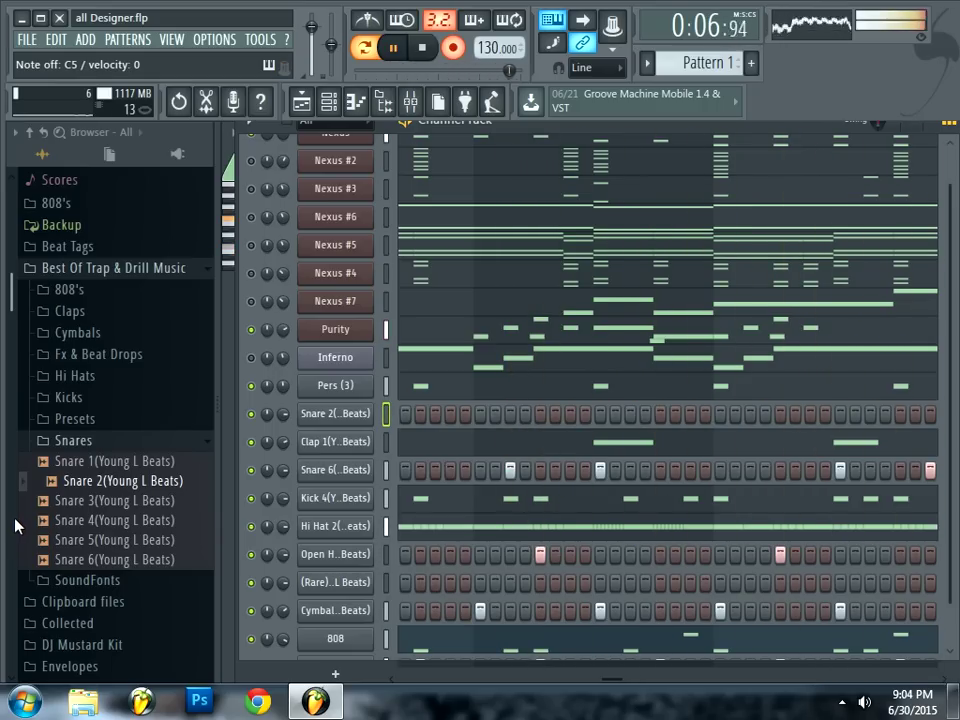
key(space)
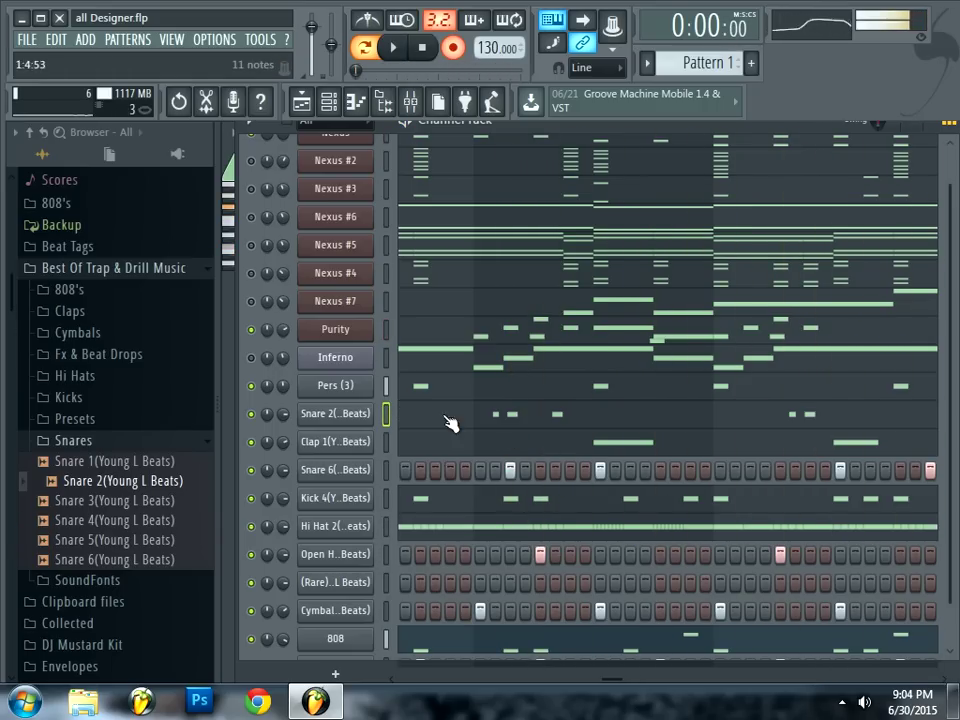
click(447, 412)
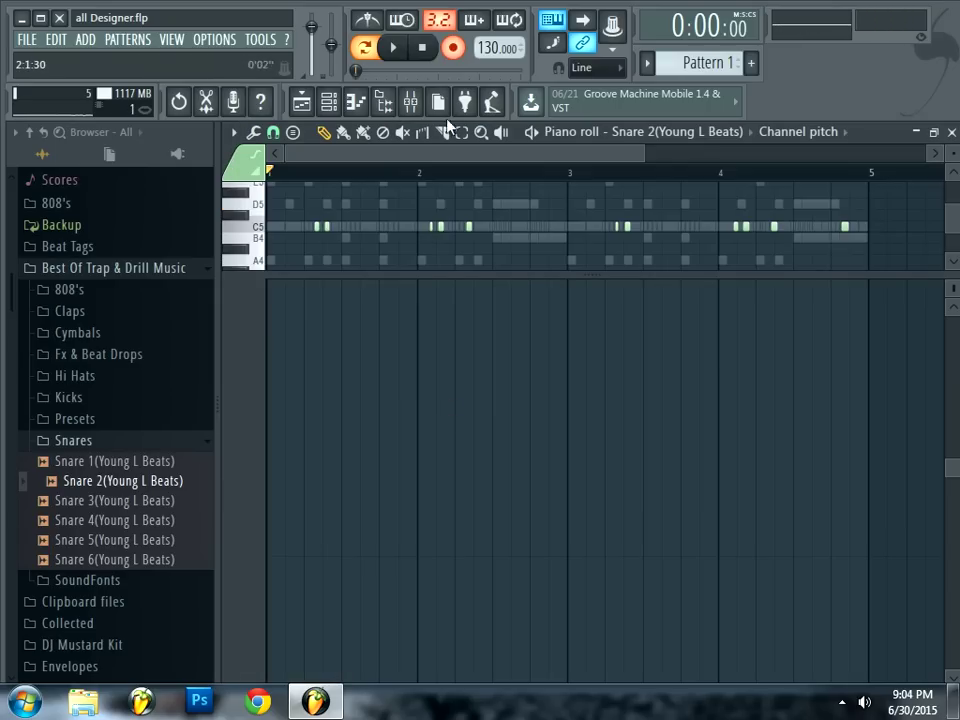
click(254, 133)
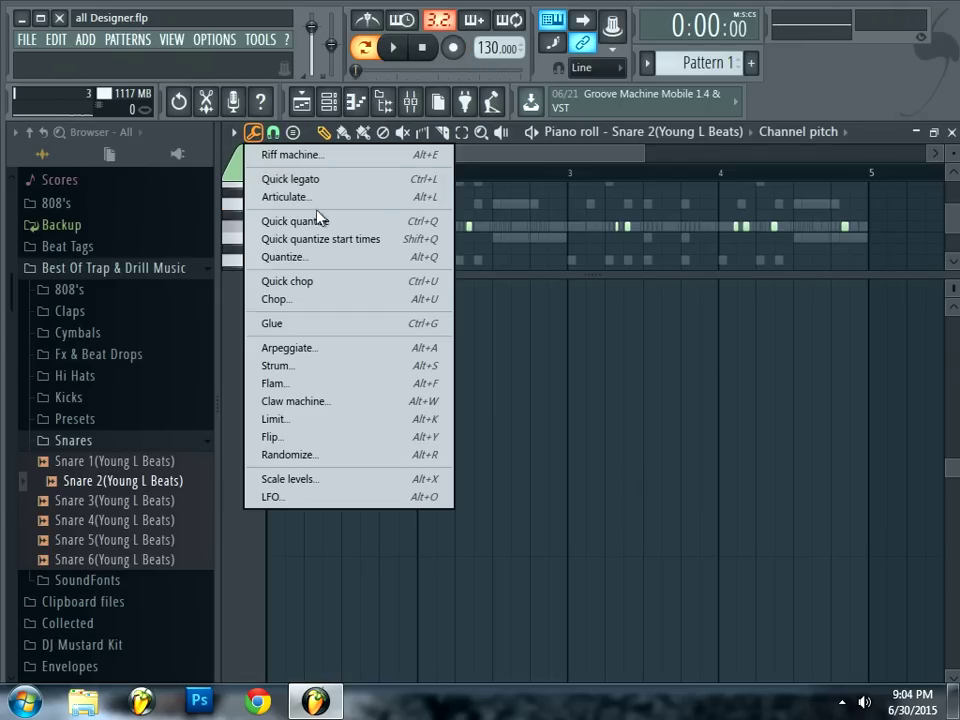
click(321, 219)
Enlarge the note area and shift the Snare 2 notes in bars 2 to 4 one step later
key(space)
drag(427, 269, 506, 672)
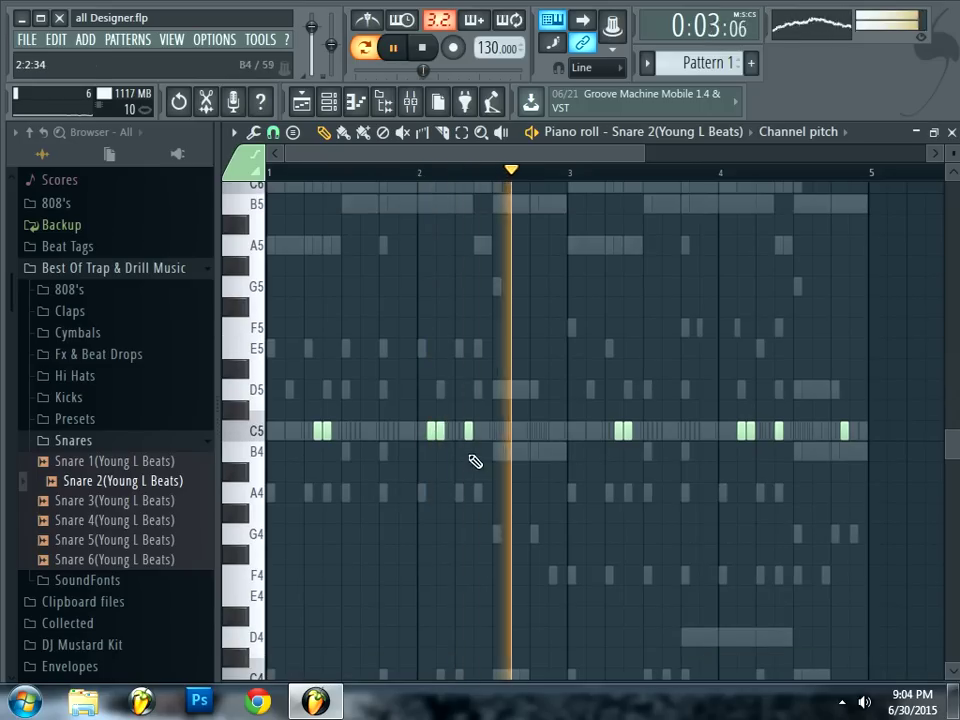
key(space)
drag(390, 401, 862, 431)
drag(957, 467, 955, 466)
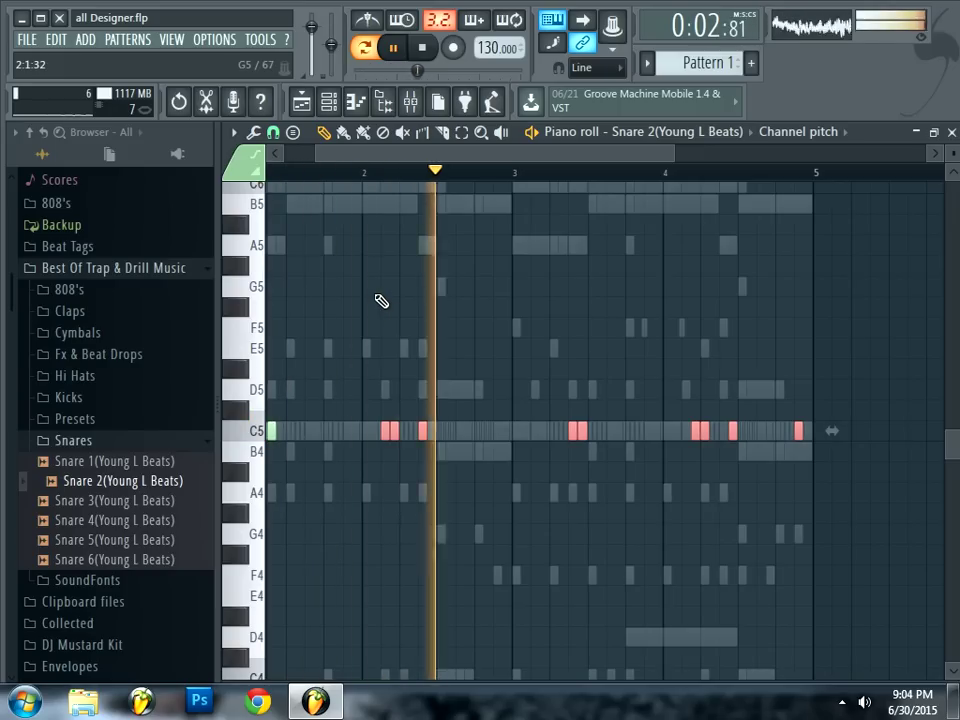
ctrl+click(377, 296)
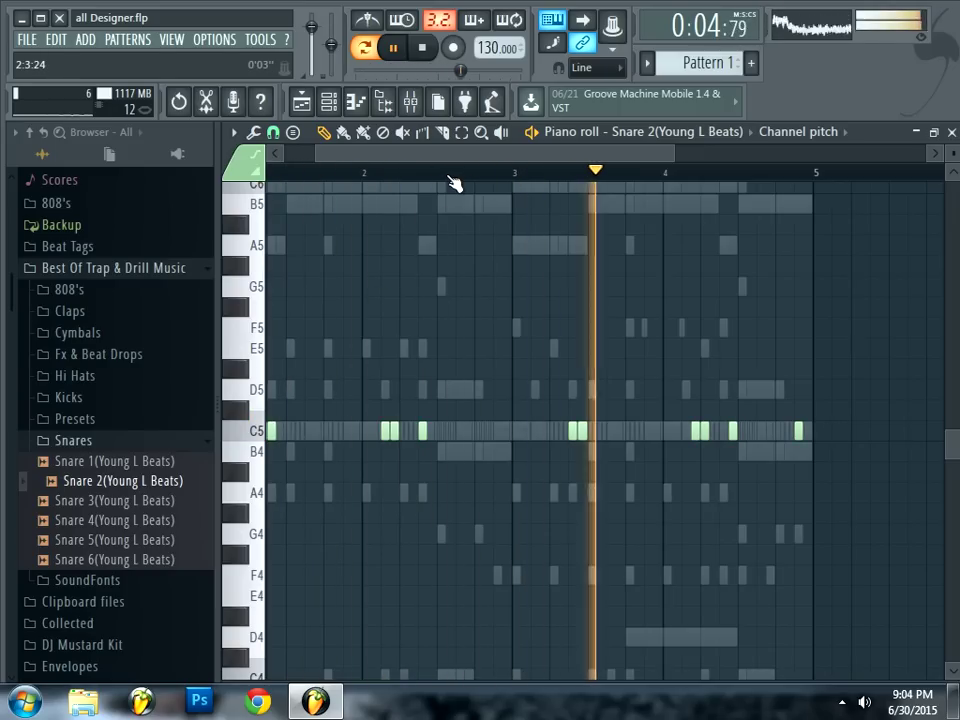
Replace the Snare 2 channel's sample with Snare 1(Young L Beats), keeping its recorded notes
click(329, 101)
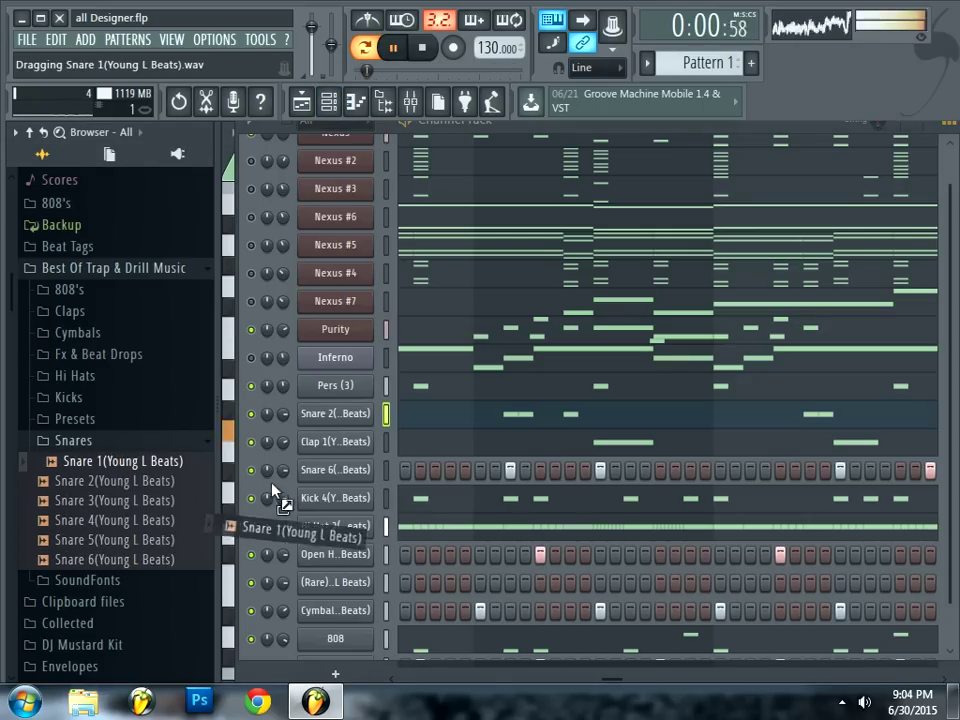
drag(205, 465, 325, 420)
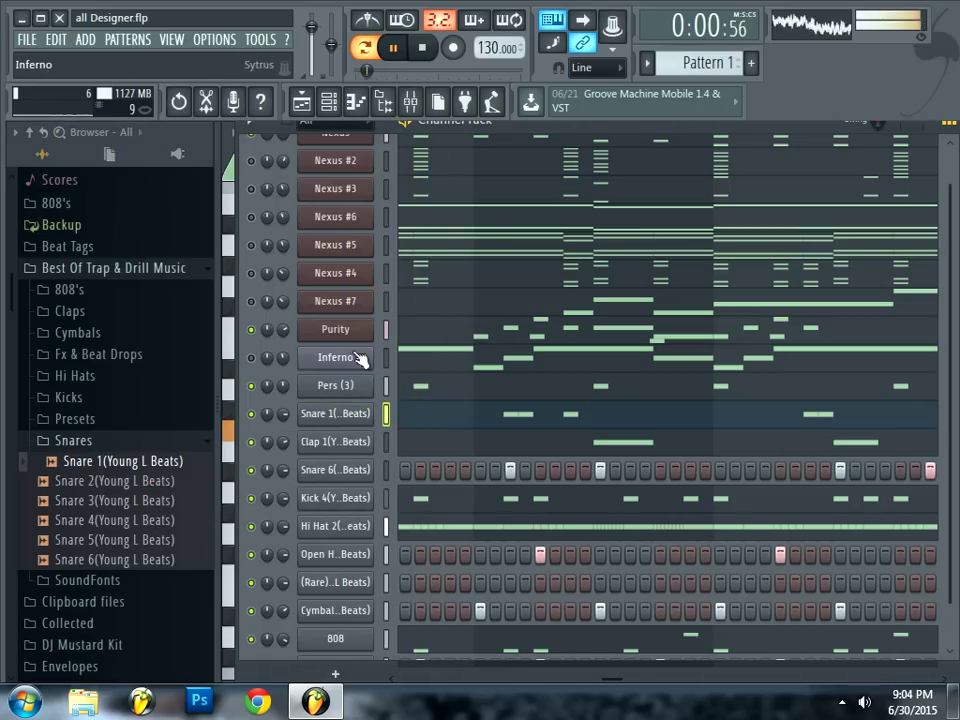
Set Snare 1's time stretching mode to Resample and adjust its channel volume
click(360, 414)
click(347, 302)
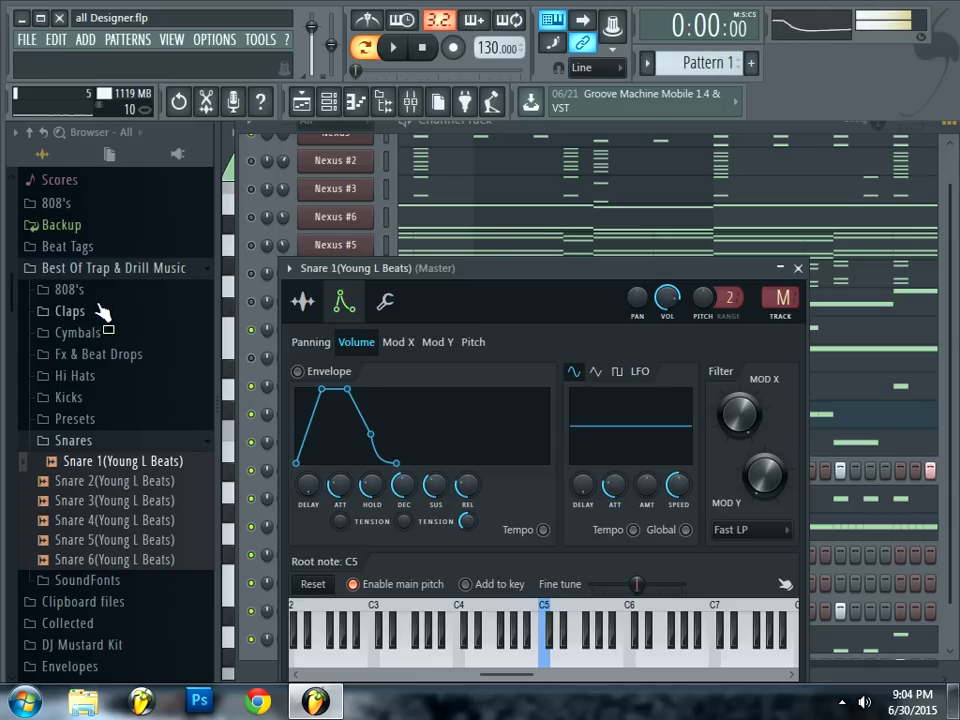
click(302, 301)
click(722, 370)
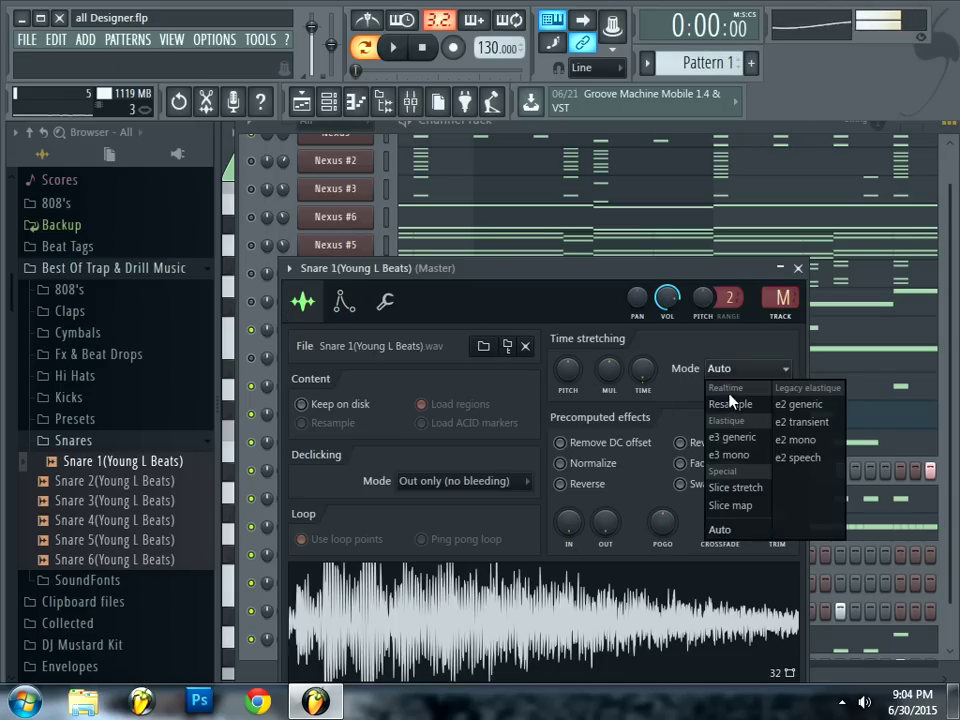
click(727, 402)
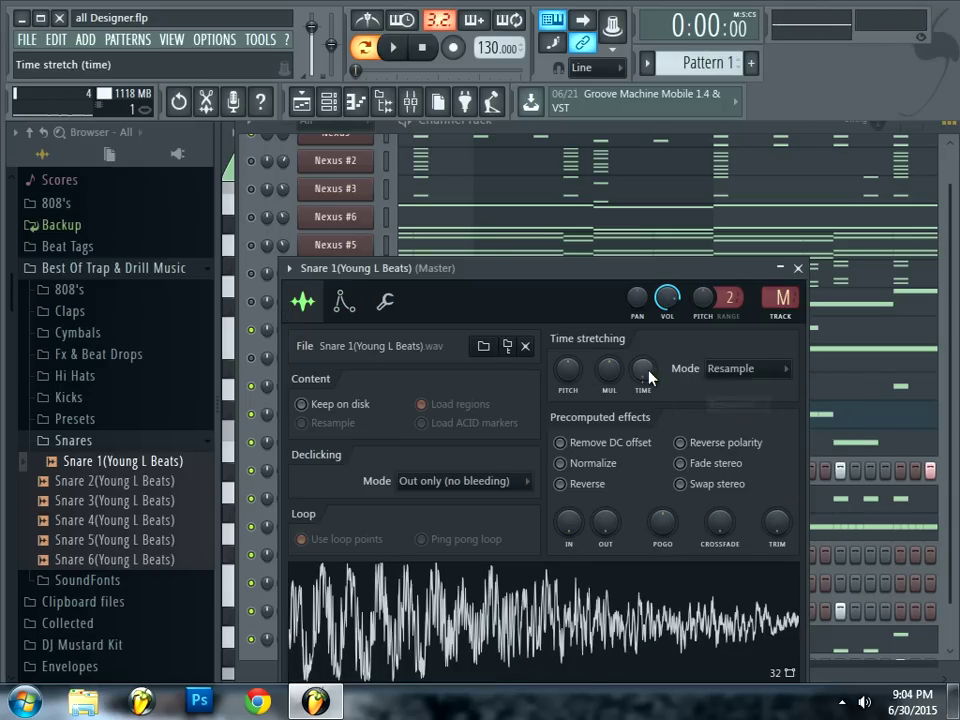
click(800, 268)
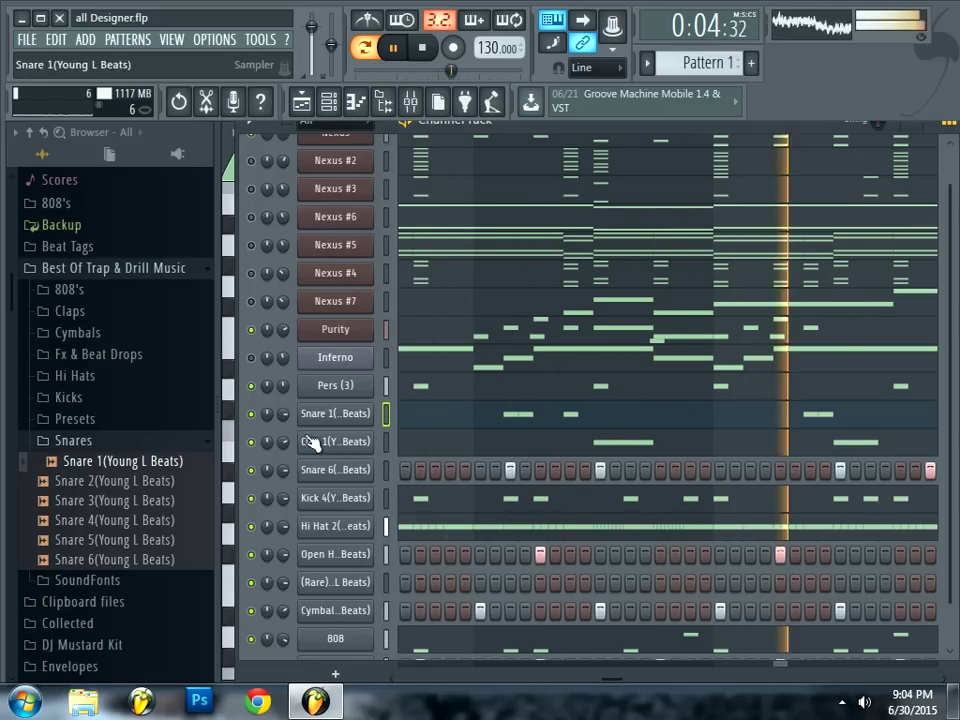
drag(284, 414, 284, 413)
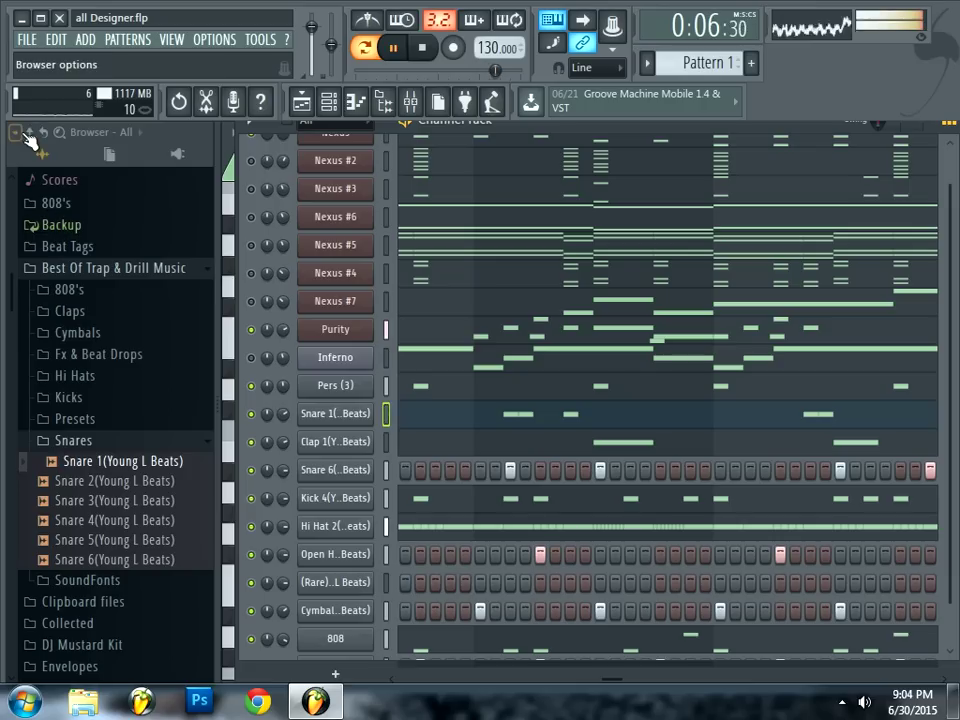
Add the Tubular Bells soundfont from the 1017 BrickSquad Kit as a new channel above Inferno
click(30, 135)
scroll(413, 430, down, 2)
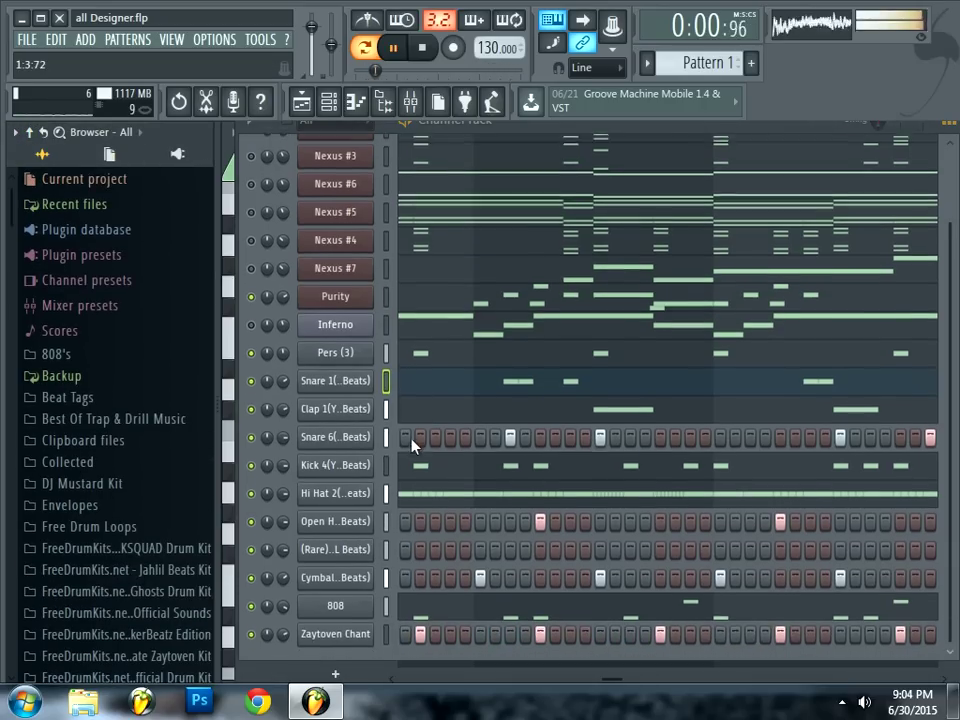
scroll(360, 378, up, 3)
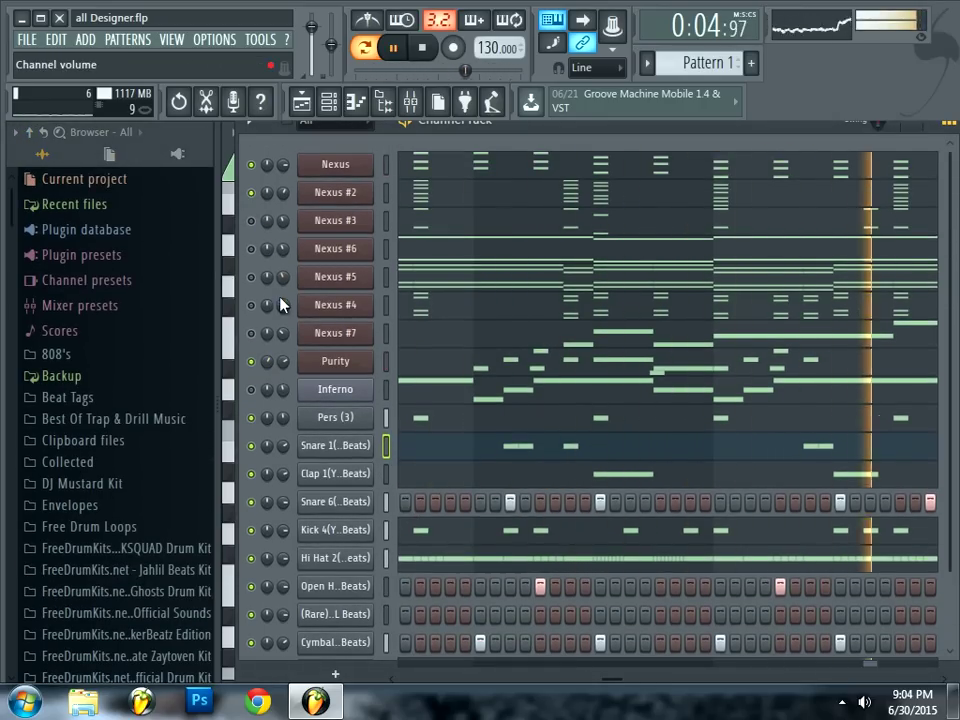
click(176, 550)
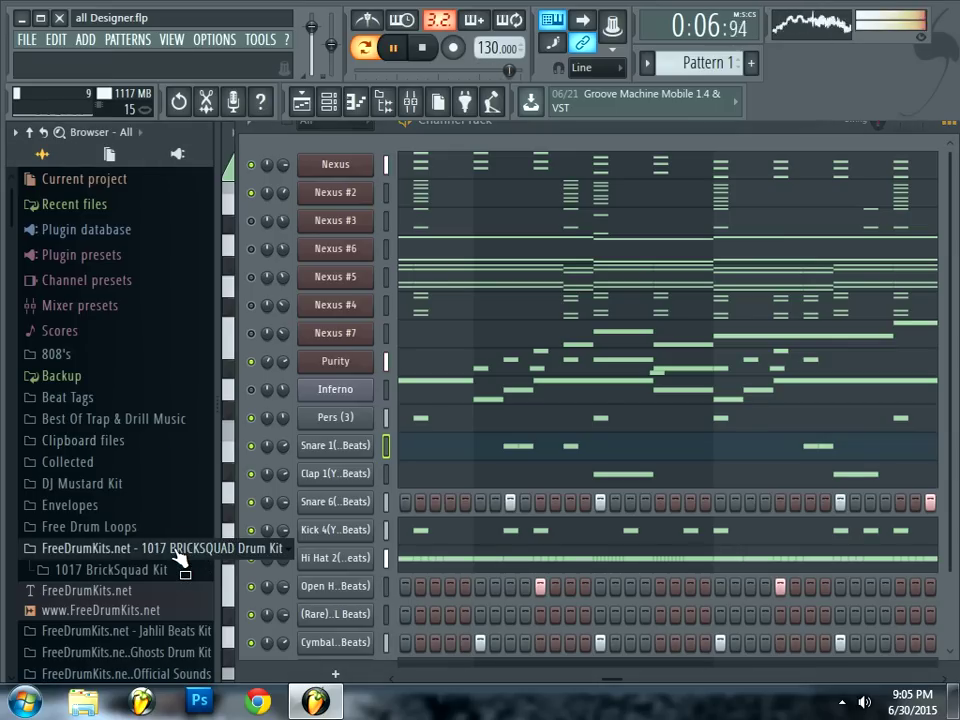
click(176, 572)
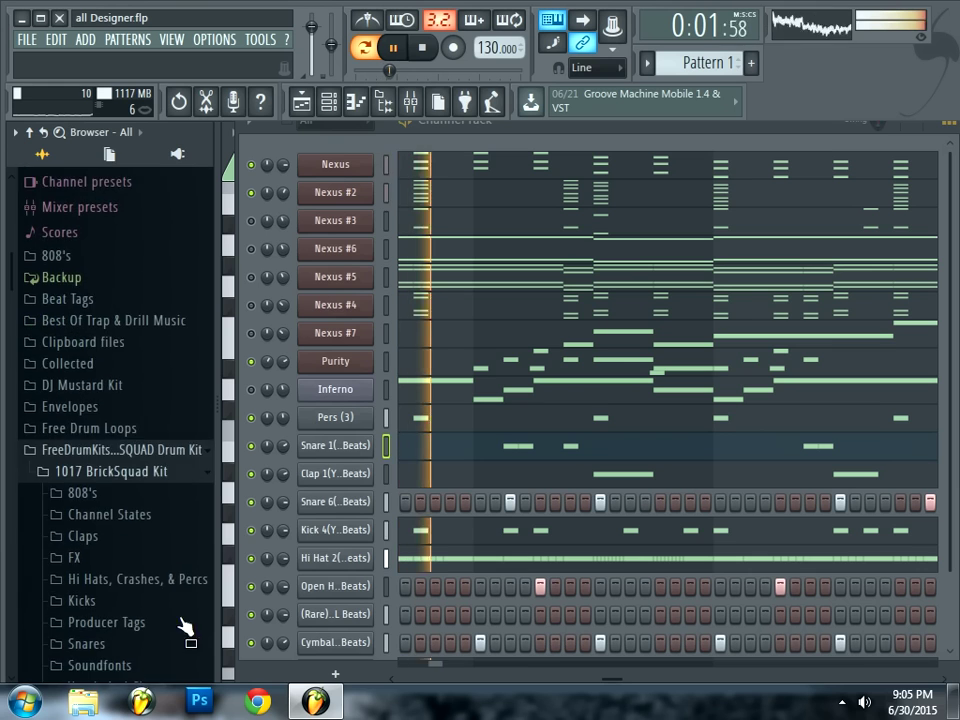
click(168, 427)
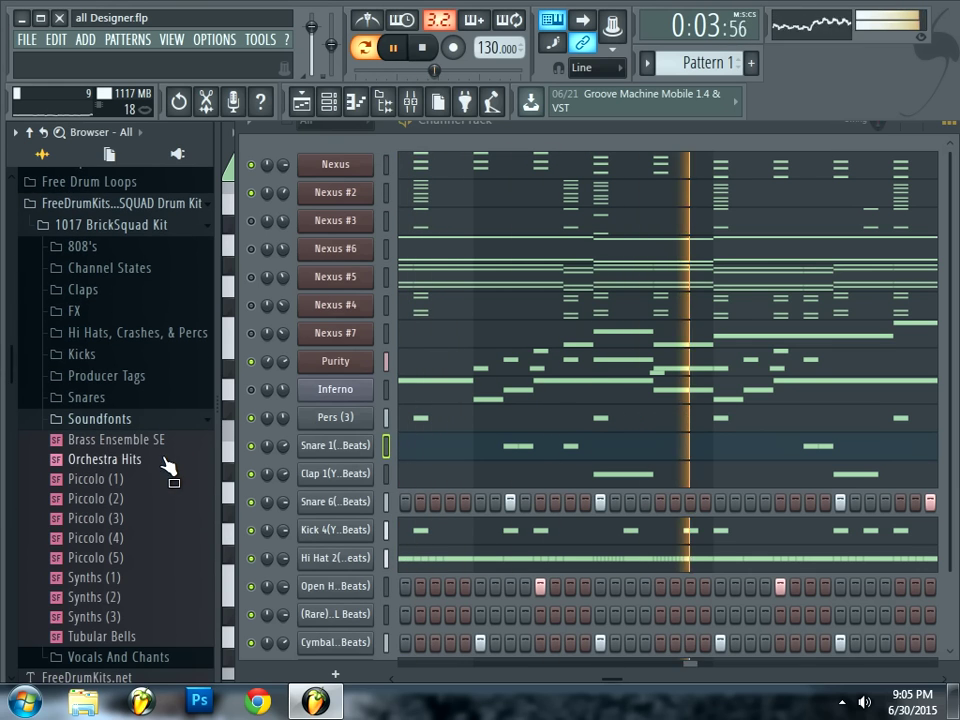
drag(161, 642, 358, 392)
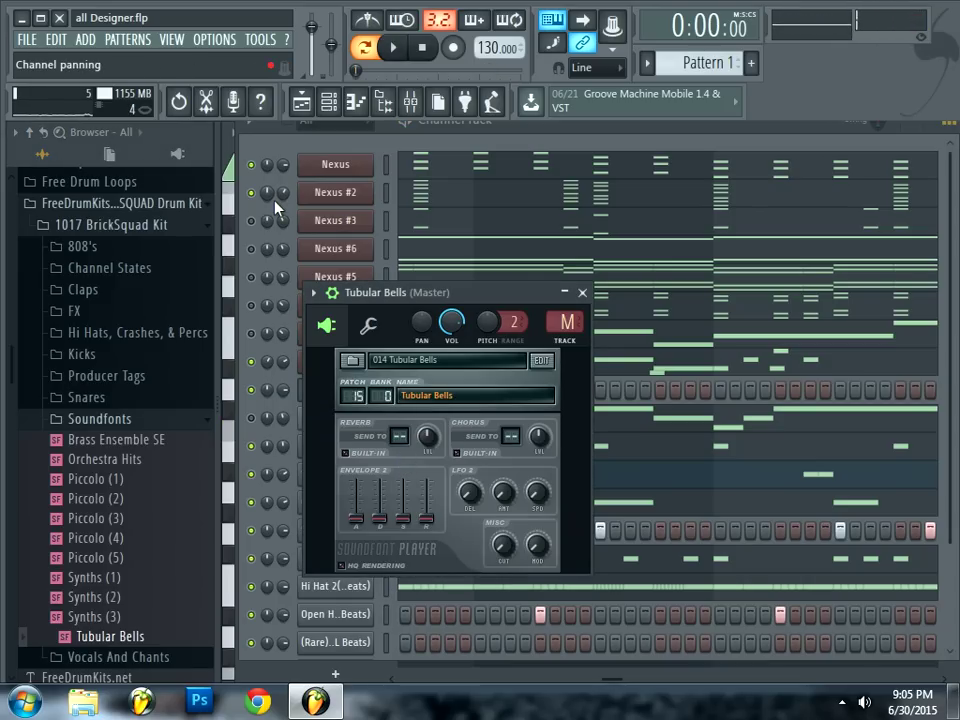
Record a short Tubular Bells part live into Pattern 1 using the notes C6, A5 and B5
key(z)
key(q)
key(q)
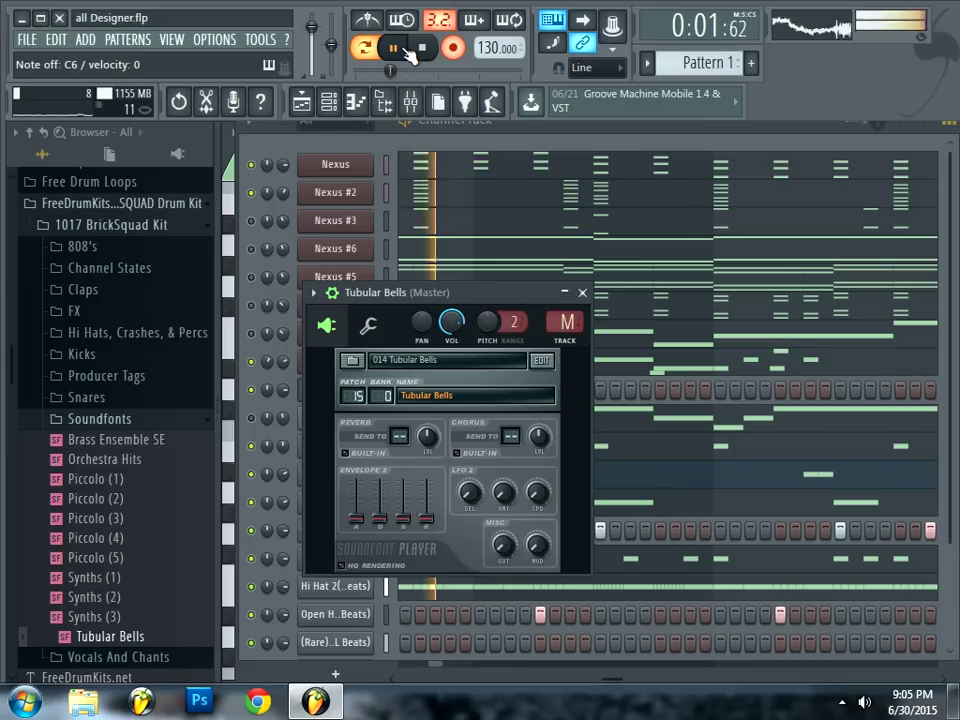
key(m)
click(424, 46)
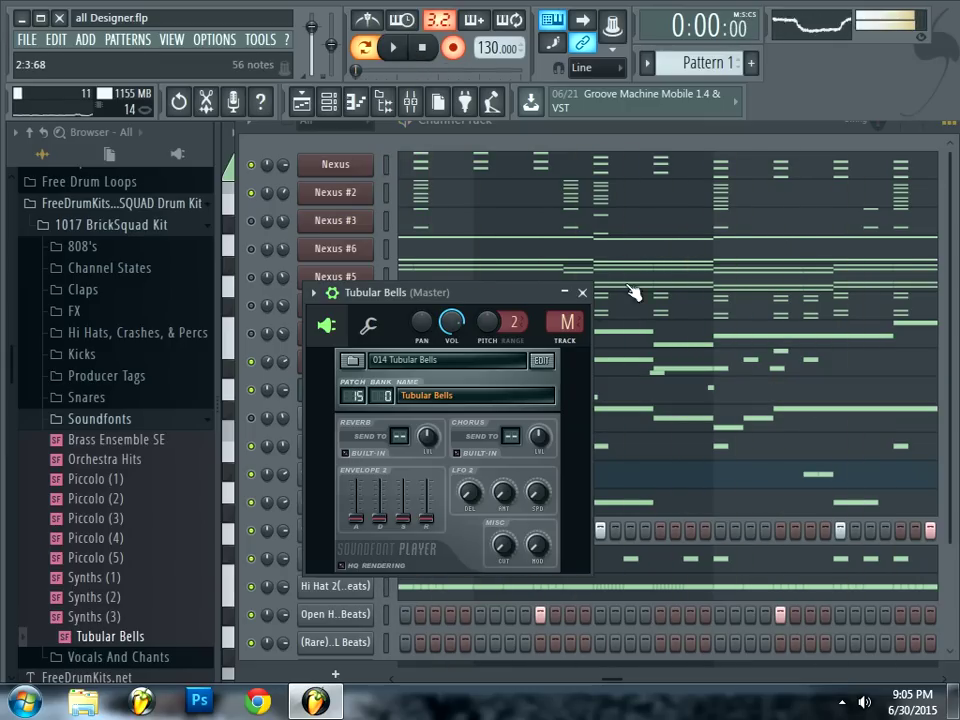
Quick-quantize the recorded Tubular Bells notes in the piano roll and move the A5 note to the middle of bar 2
click(581, 293)
click(467, 398)
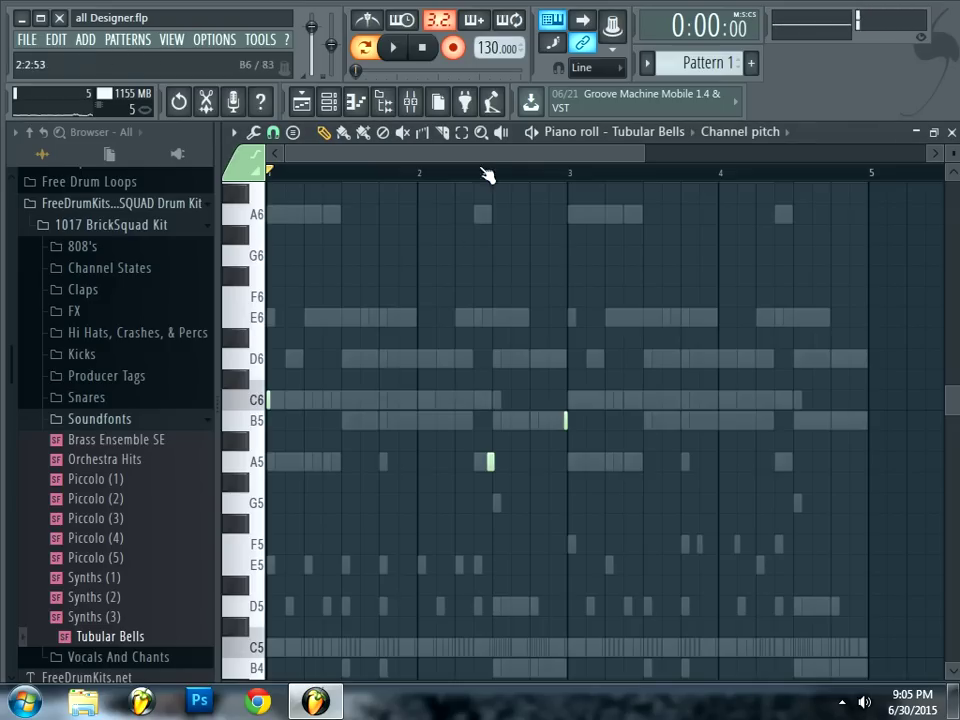
click(255, 133)
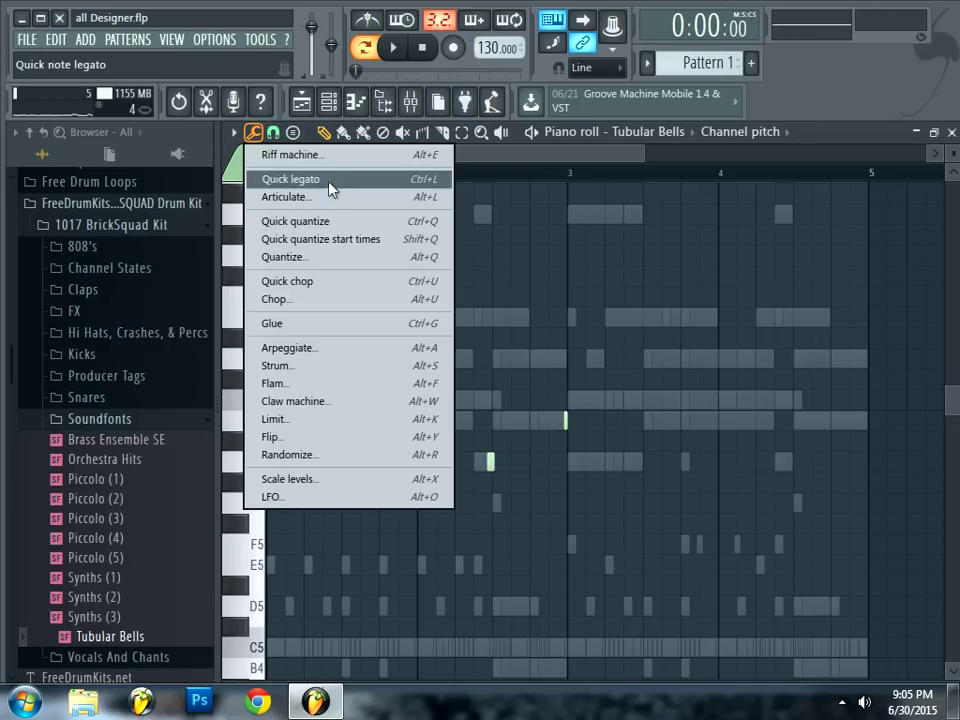
click(338, 226)
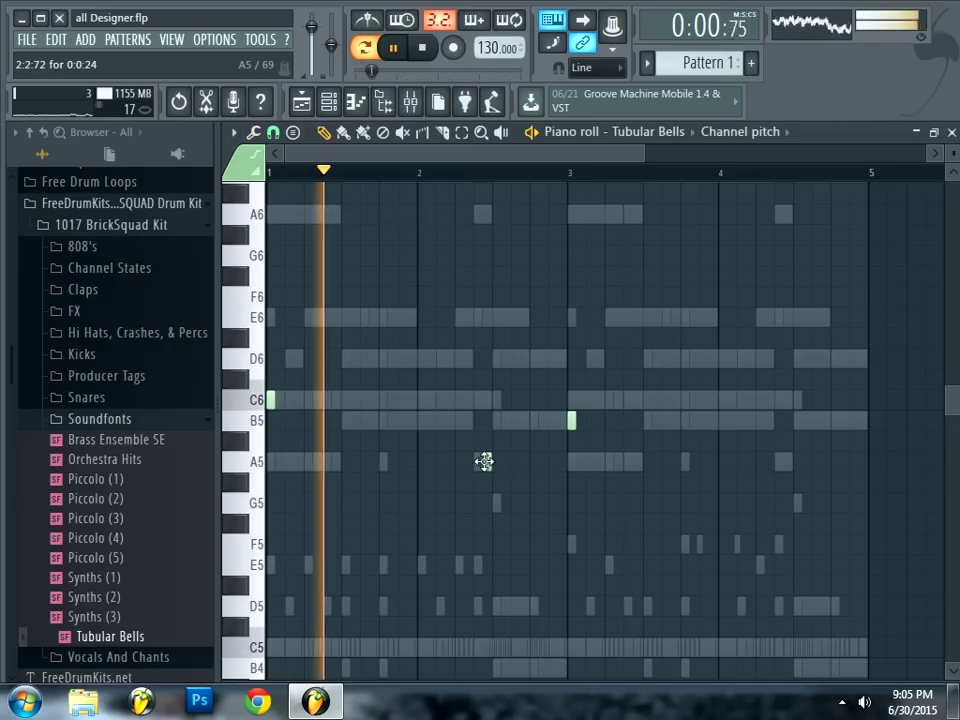
drag(487, 461, 498, 461)
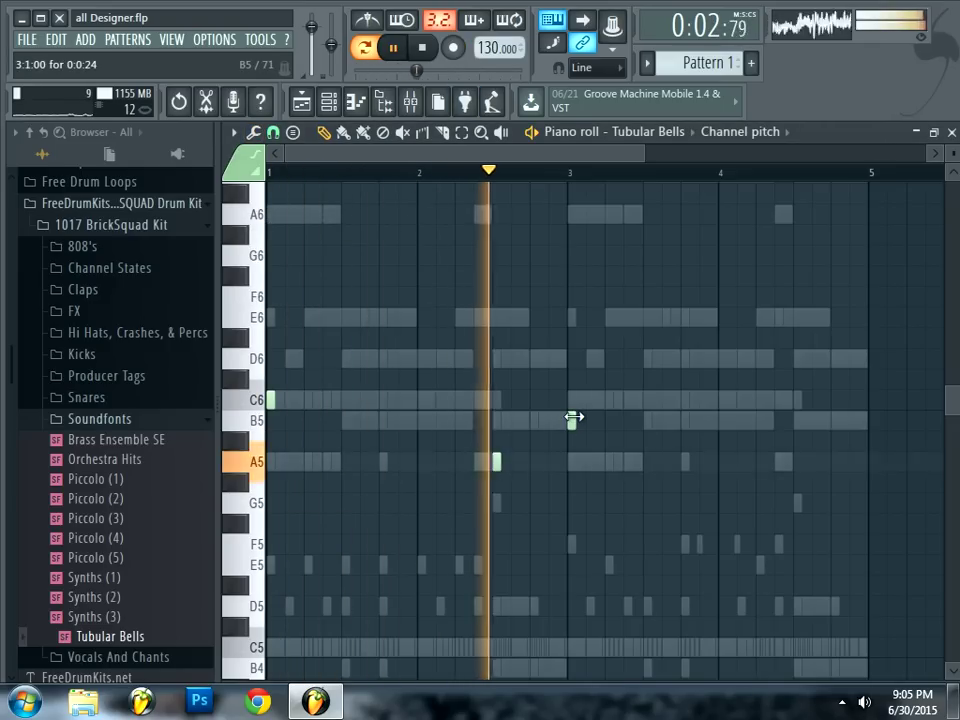
Remove the B5 note and duplicate the remaining C6 and A5 notes two bars on, into bars 3 and 4
drag(610, 546, 266, 334)
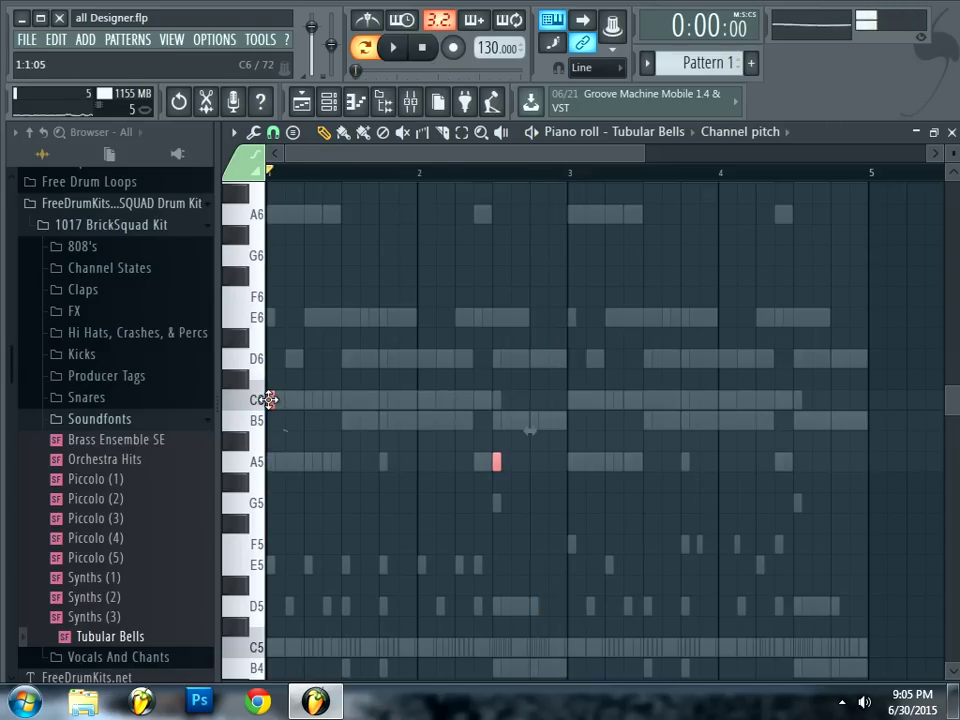
drag(268, 400, 514, 403)
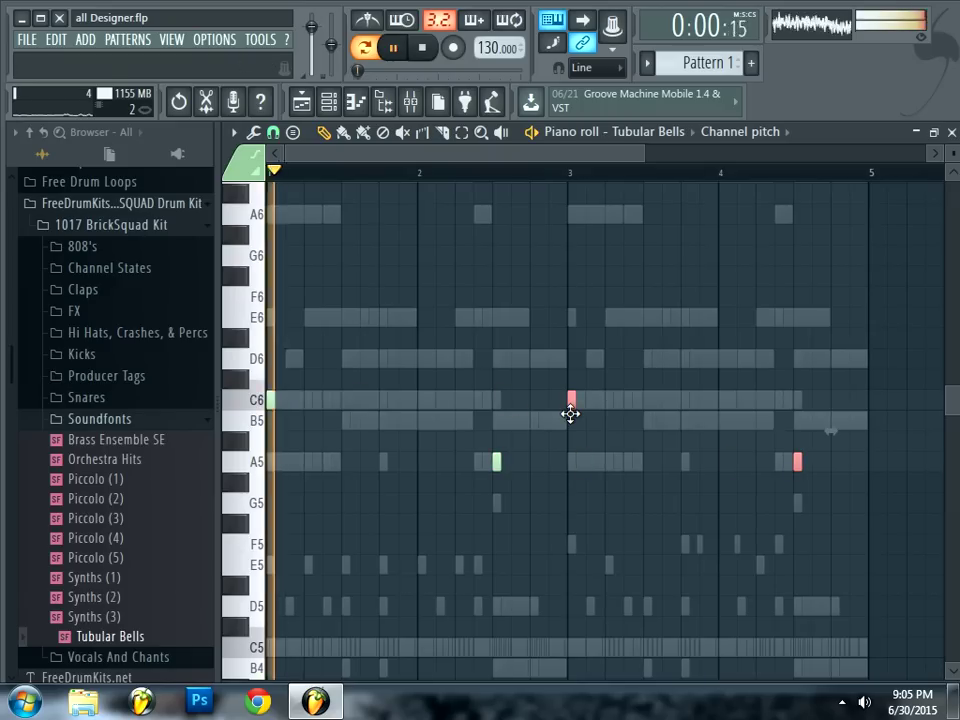
ctrl+click(579, 444)
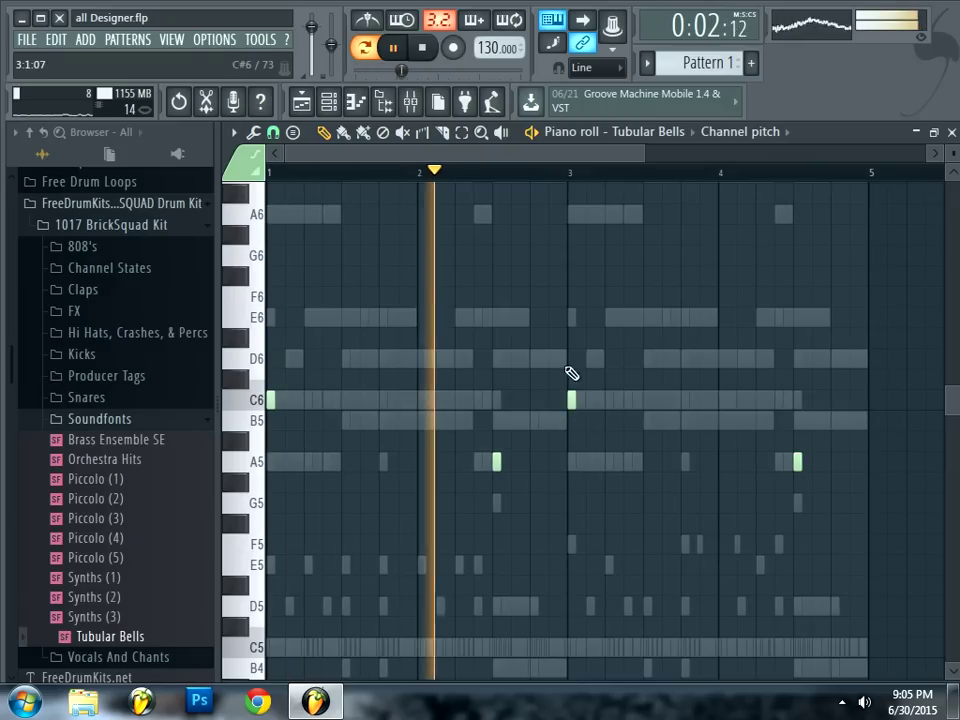
Return to the channel rack and lower the Tubular Bells channel volume
click(332, 101)
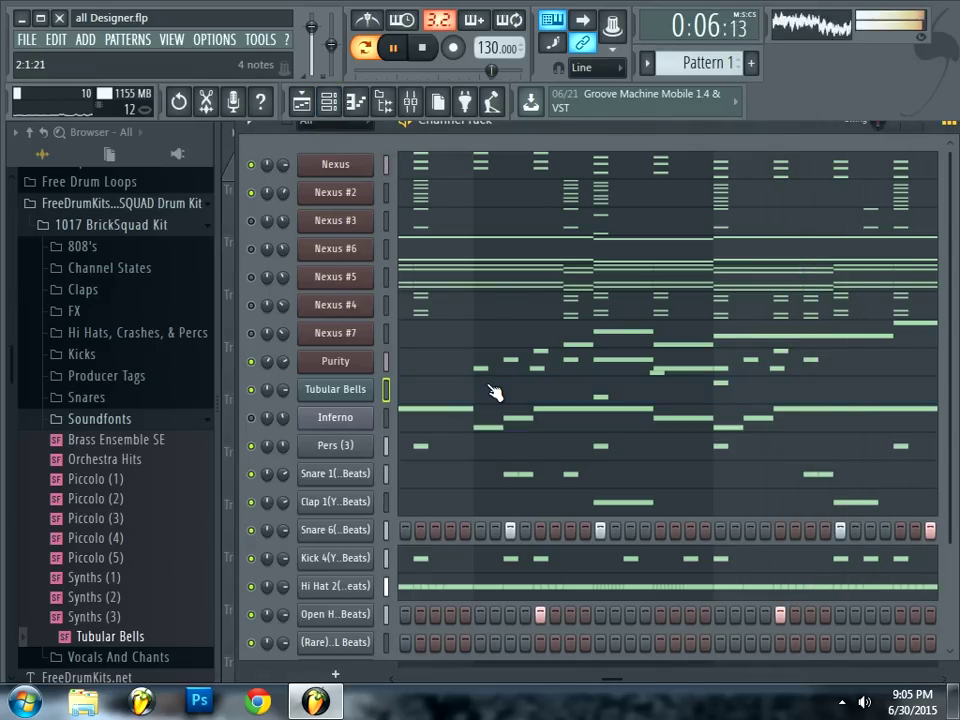
key(F6)
click(301, 101)
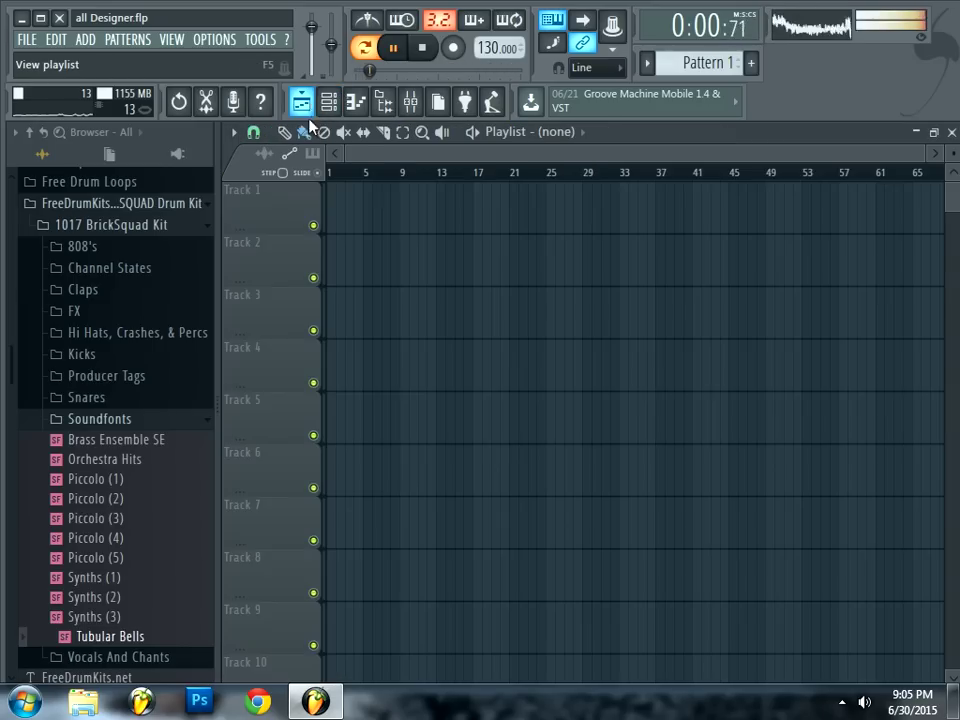
click(332, 101)
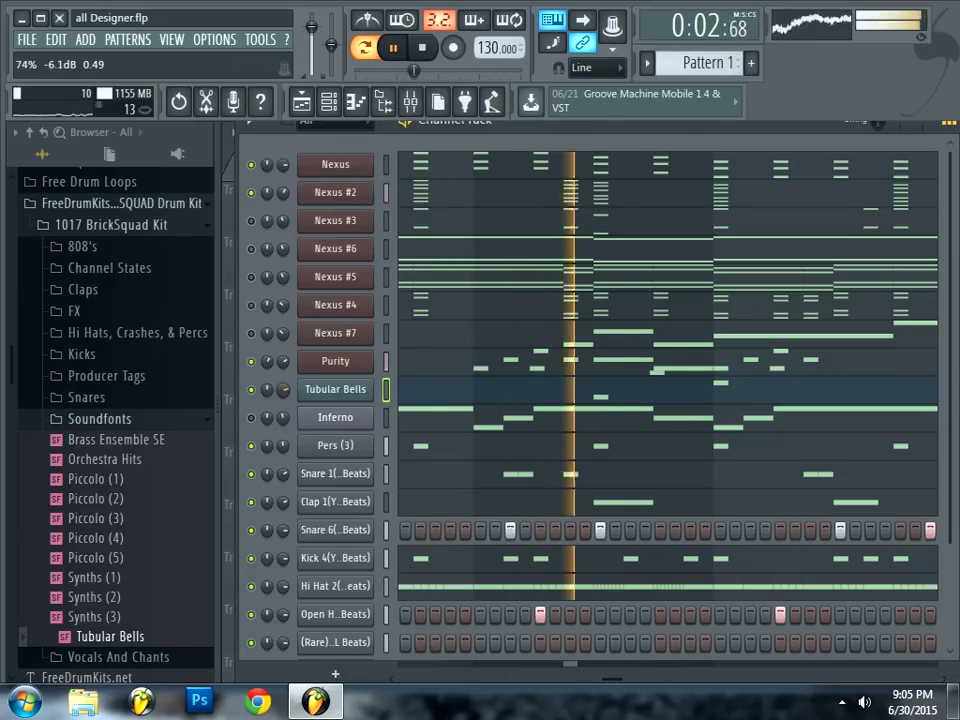
drag(281, 393, 281, 409)
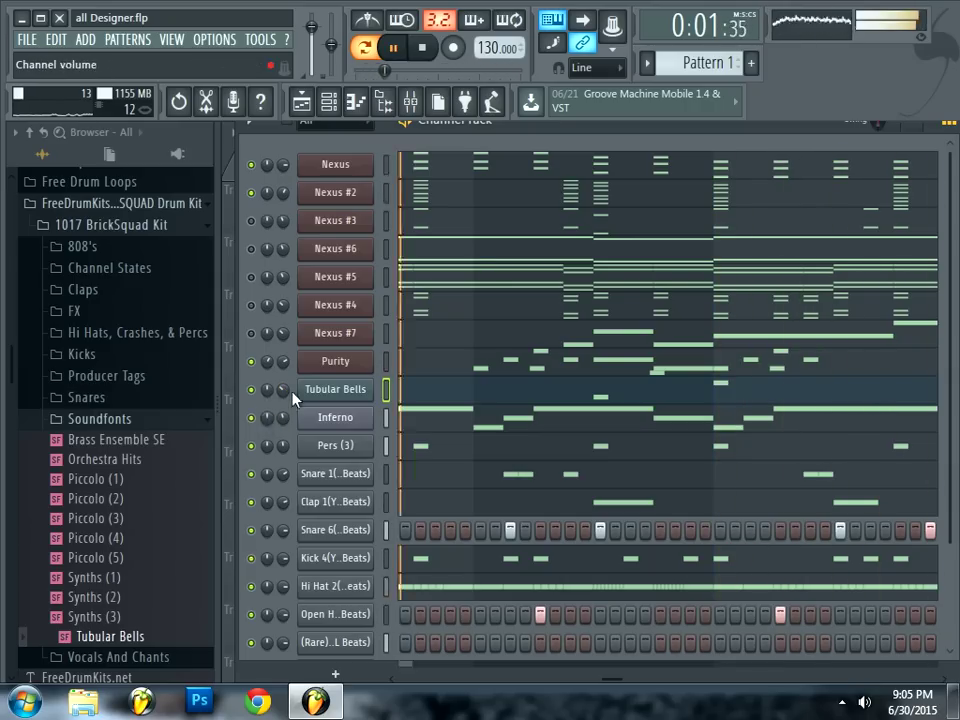
Collapse the open sample folders, look through the available kits and expand the Best Of Trap & Drill Music folder
click(16, 132)
click(28, 132)
click(30, 134)
scroll(118, 369, down, 6)
scroll(152, 437, down, 2)
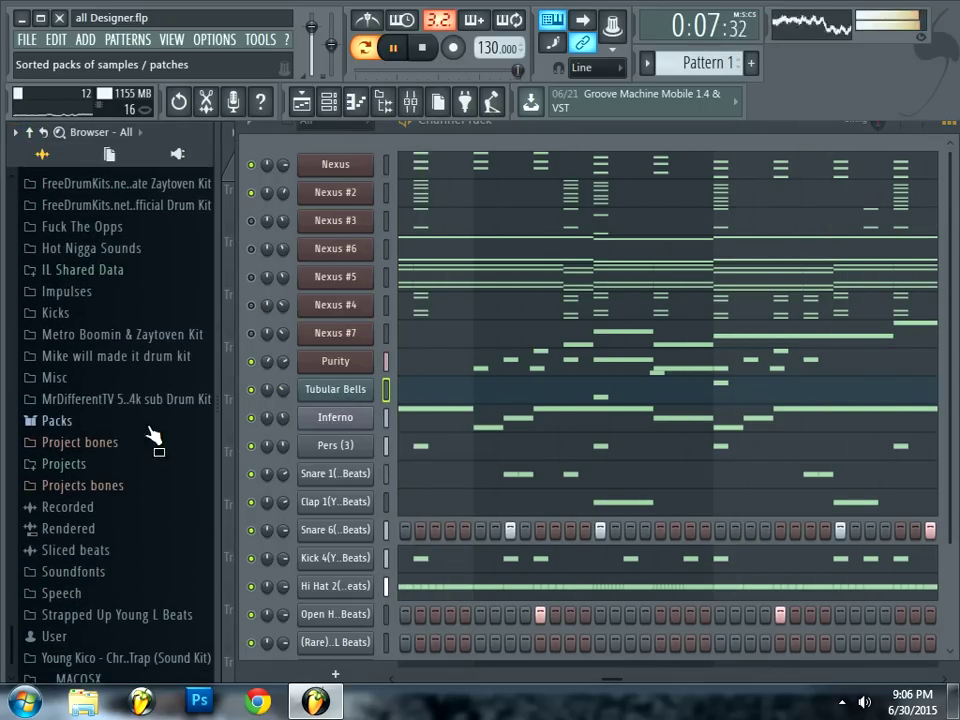
scroll(150, 432, up, 8)
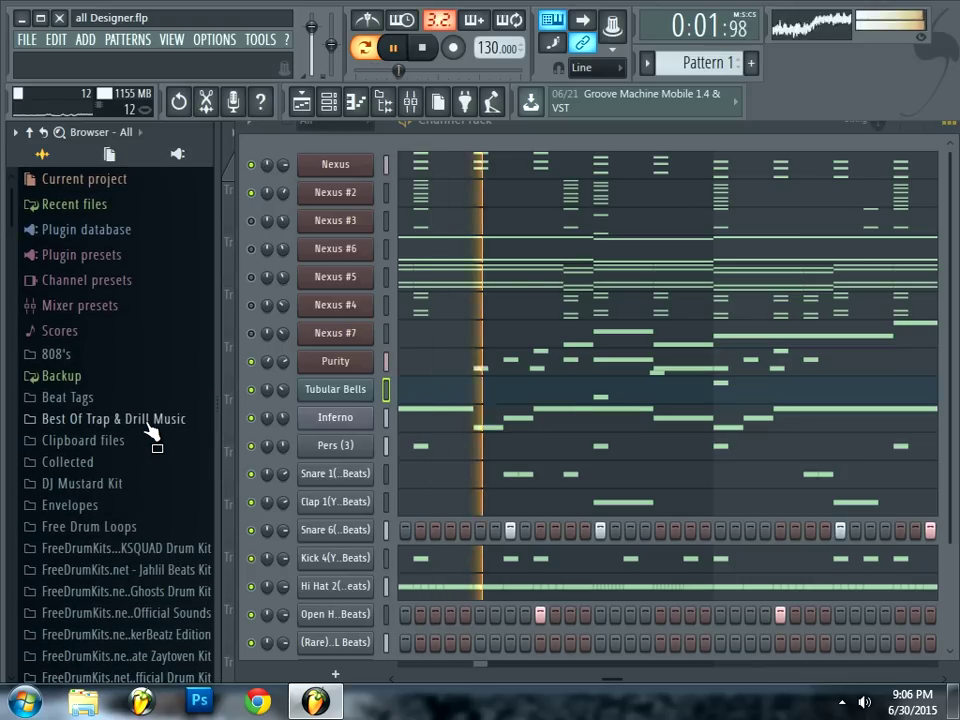
click(150, 426)
scroll(170, 512, up, 4)
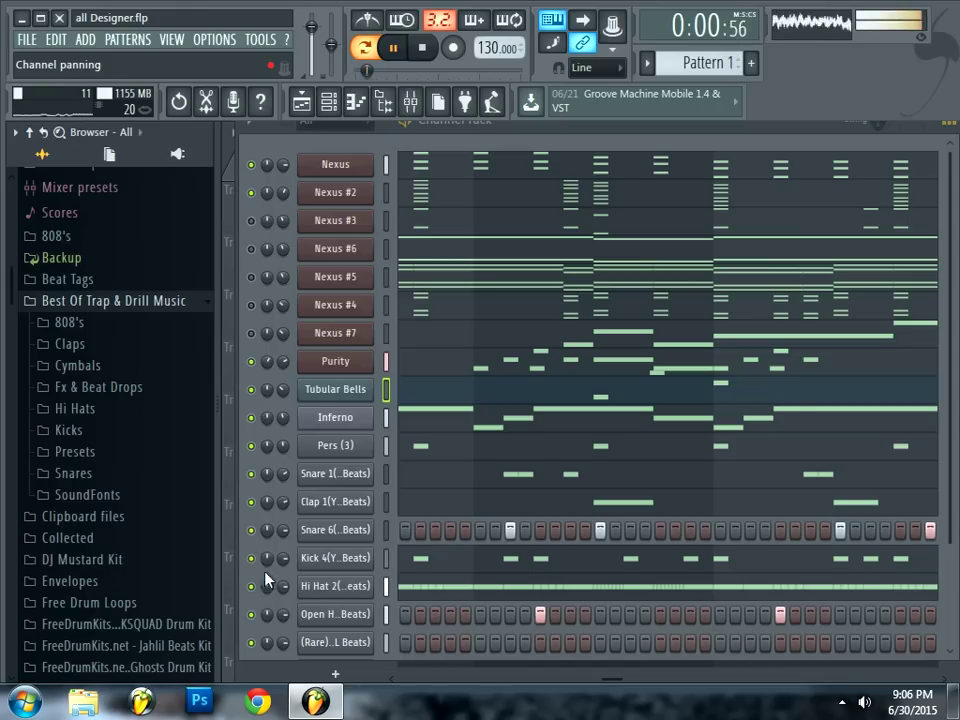
Open the Windows system volume control
click(867, 705)
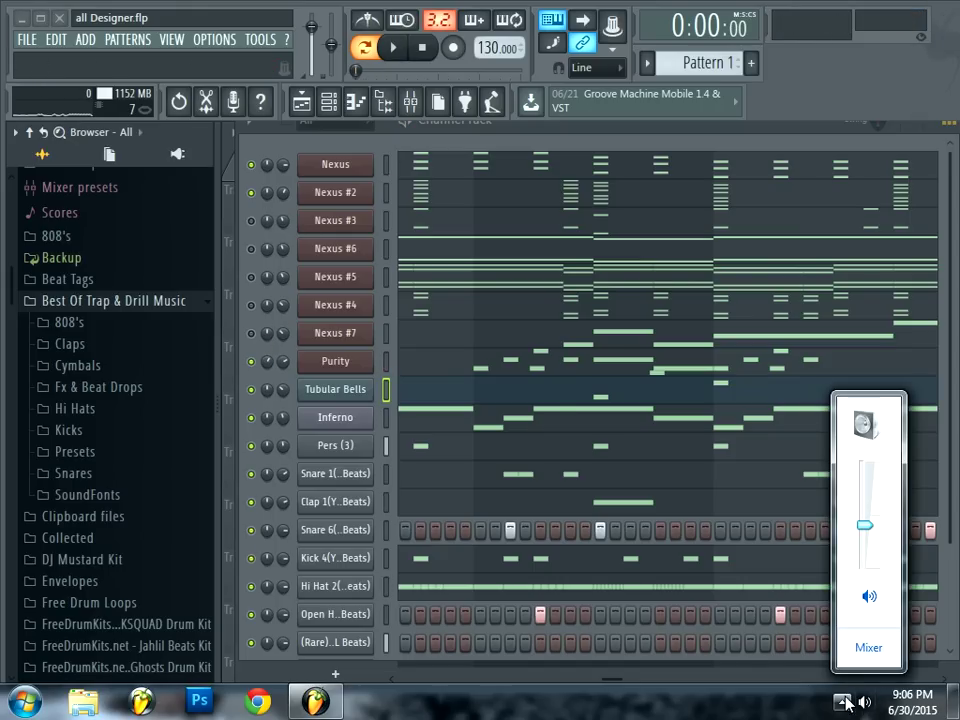